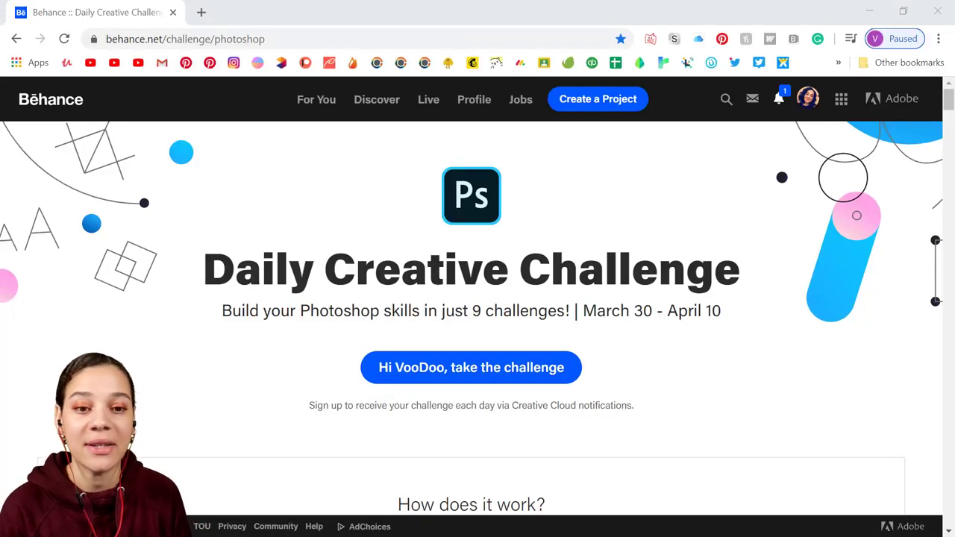
Scroll the Behance challenge page down past 'How does it work?' to the Layers, Color and Filters cards.
{"action": "scroll", "coordinate": [585, 216], "scroll_direction": "down", "scroll_amount": 3}
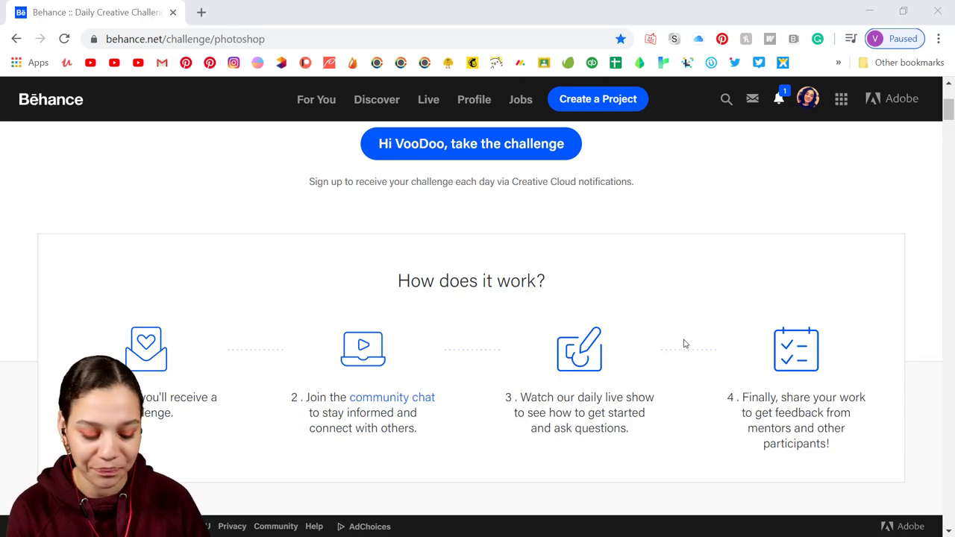
{"action": "scroll", "coordinate": [620, 358], "scroll_direction": "down", "scroll_amount": 8}
{"action": "scroll", "coordinate": [620, 360], "scroll_direction": "down", "scroll_amount": 4}
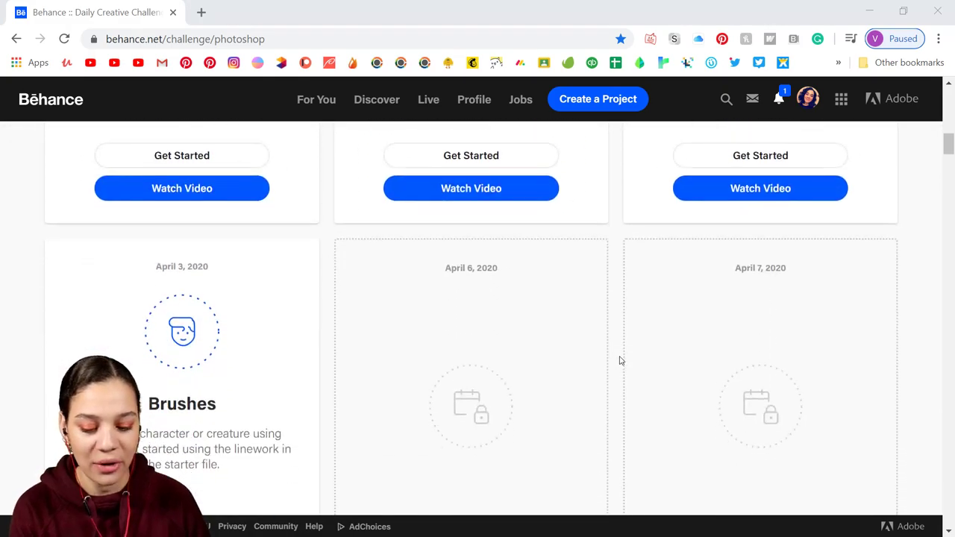
{"action": "scroll", "coordinate": [615, 361], "scroll_direction": "up", "scroll_amount": 4}
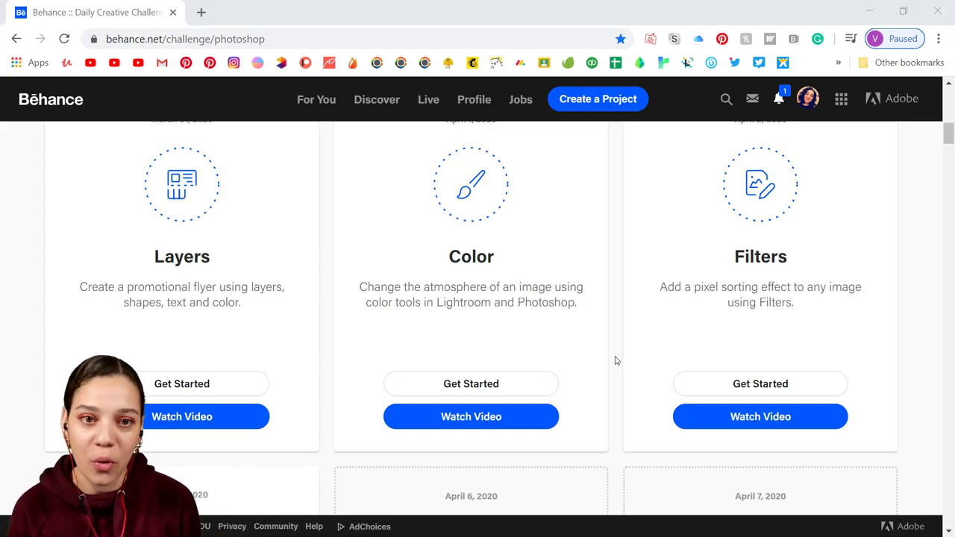
Check the Brushes card and the locked April 6 and 7 days, then minimize the browser to reach Discord.
{"action": "scroll", "coordinate": [477, 280], "scroll_direction": "down", "scroll_amount": 5}
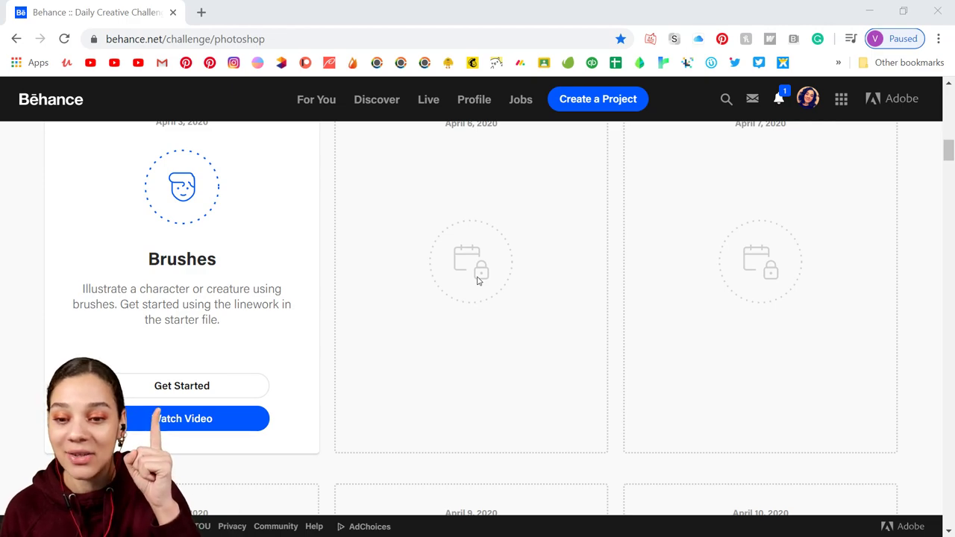
{"action": "scroll", "coordinate": [444, 273], "scroll_direction": "up", "scroll_amount": 4}
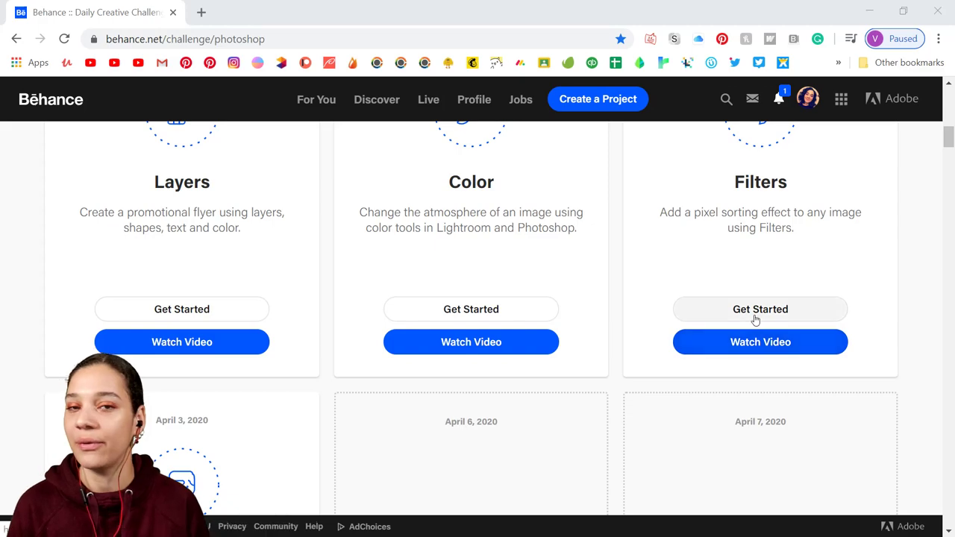
{"action": "scroll", "coordinate": [522, 356], "scroll_direction": "down", "scroll_amount": 4}
{"action": "scroll", "coordinate": [524, 357], "scroll_direction": "up", "scroll_amount": 1}
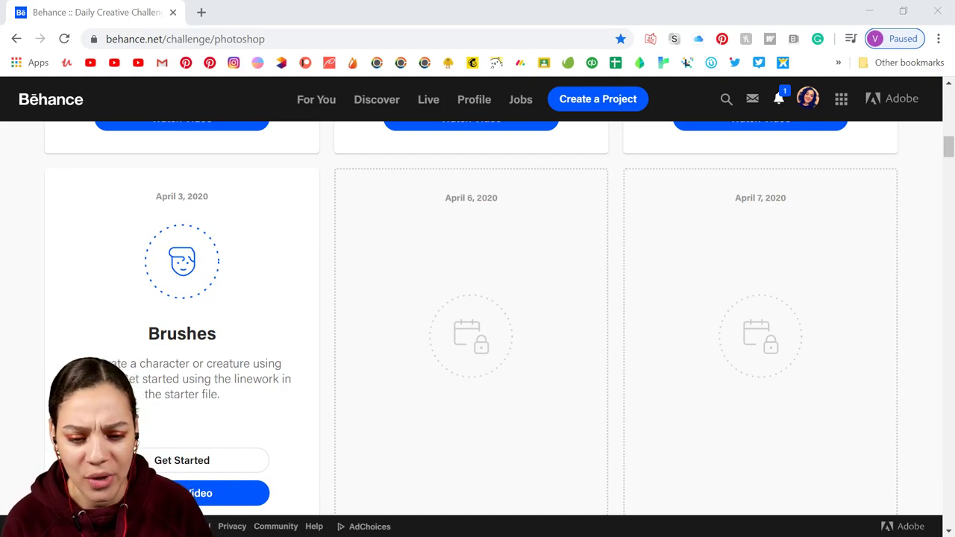
{"action": "left_click", "coordinate": [868, 14]}
Scroll up through earlier #current-challenge entries and view the glitched face image enlarged.
{"action": "scroll", "coordinate": [615, 281], "scroll_direction": "up", "scroll_amount": 5}
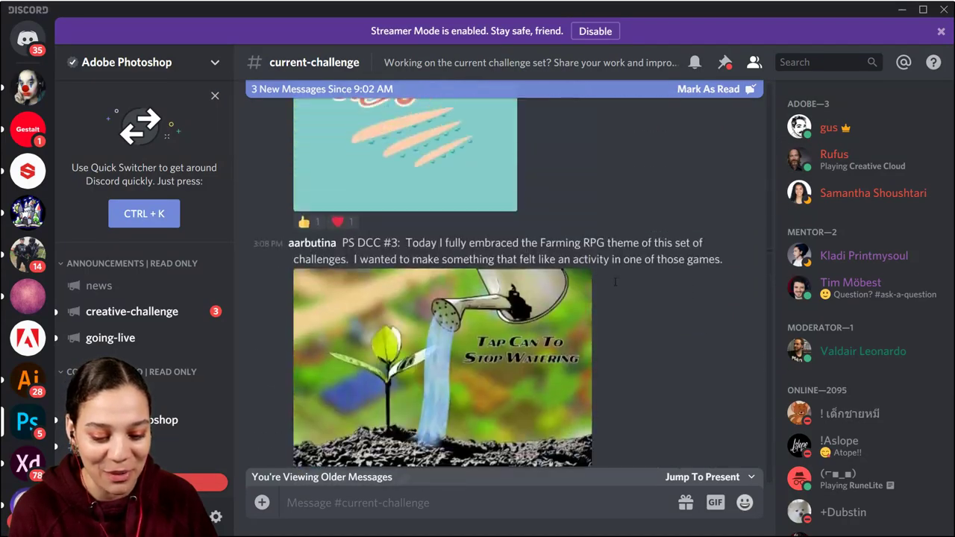
{"action": "scroll", "coordinate": [615, 282], "scroll_direction": "up", "scroll_amount": 15}
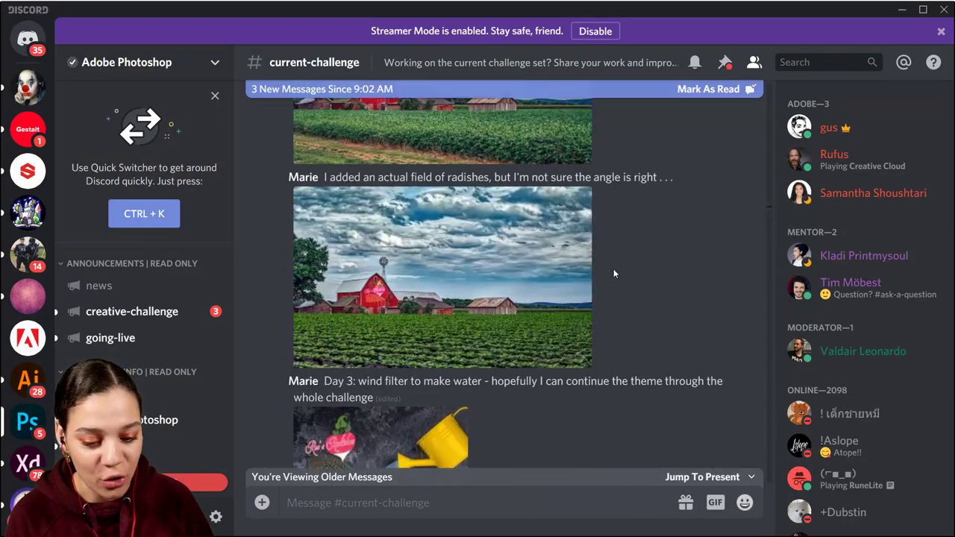
{"action": "scroll", "coordinate": [614, 274], "scroll_direction": "up", "scroll_amount": 15}
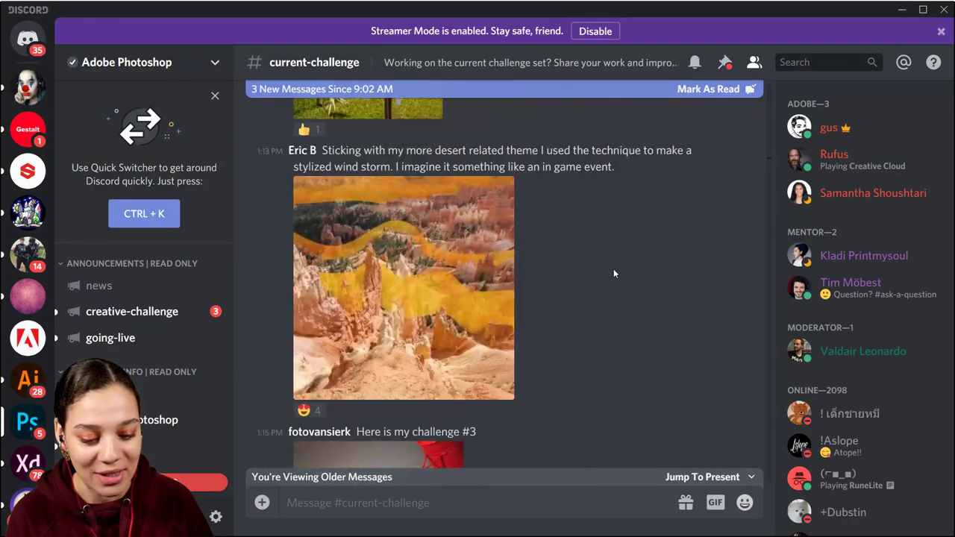
{"action": "scroll", "coordinate": [614, 270], "scroll_direction": "up", "scroll_amount": 15}
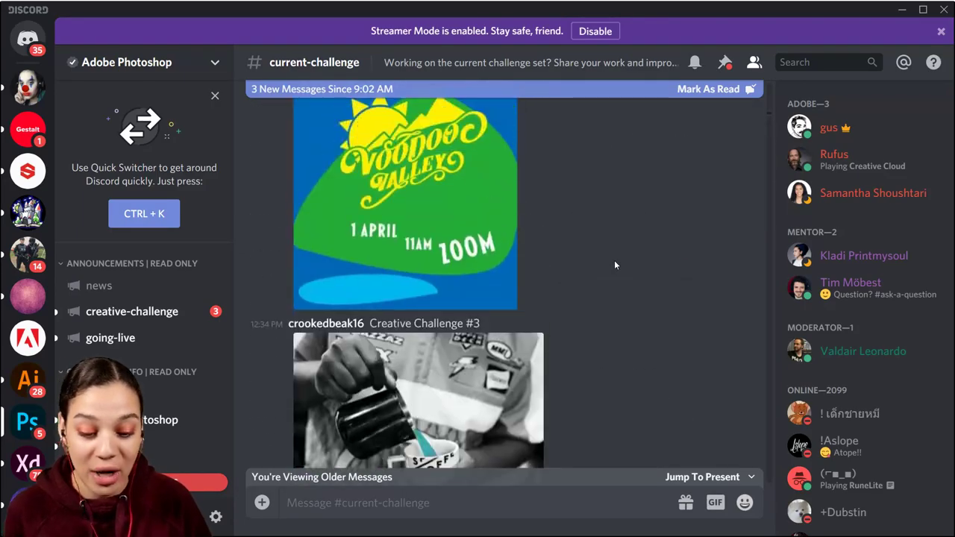
{"action": "scroll", "coordinate": [615, 265], "scroll_direction": "up", "scroll_amount": 8}
{"action": "scroll", "coordinate": [615, 265], "scroll_direction": "down", "scroll_amount": 10}
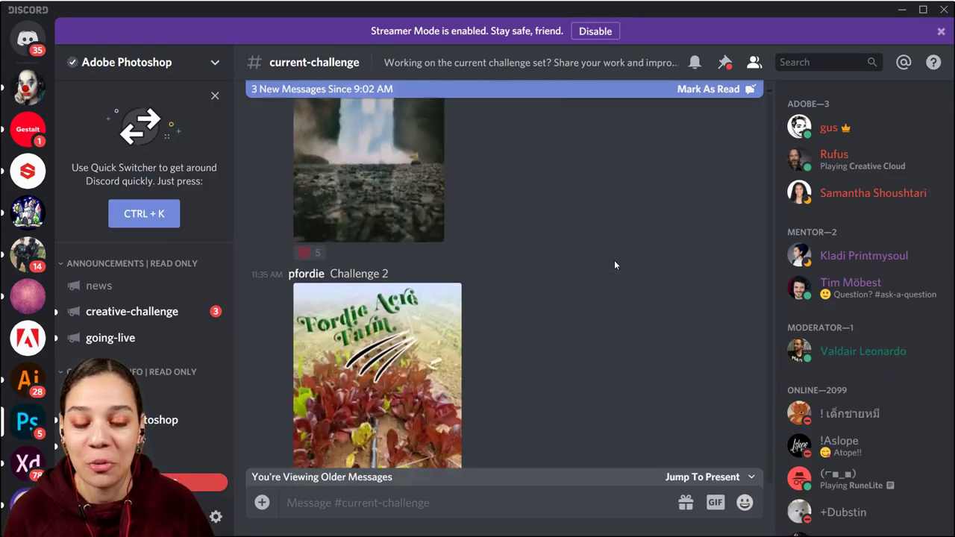
{"action": "left_click", "coordinate": [387, 218]}
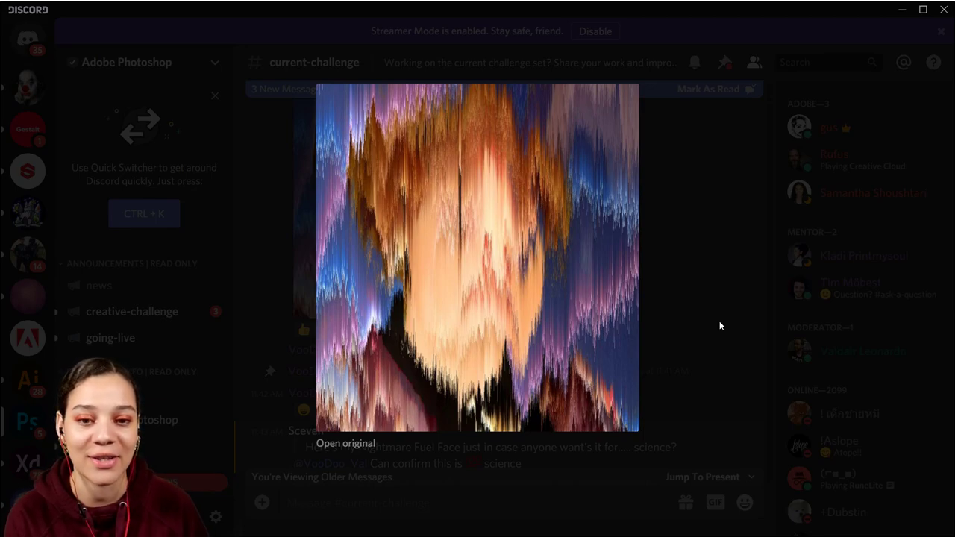
{"action": "left_click", "coordinate": [703, 324]}
Scroll further up and view the laser-background portrait entry enlarged twice.
{"action": "scroll", "coordinate": [703, 324], "scroll_direction": "up", "scroll_amount": 10}
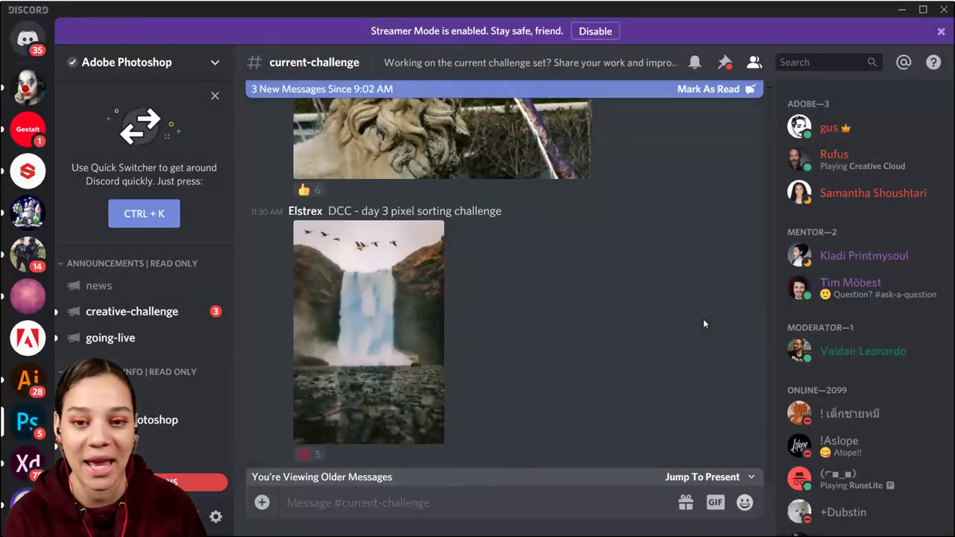
{"action": "scroll", "coordinate": [703, 323], "scroll_direction": "up", "scroll_amount": 10}
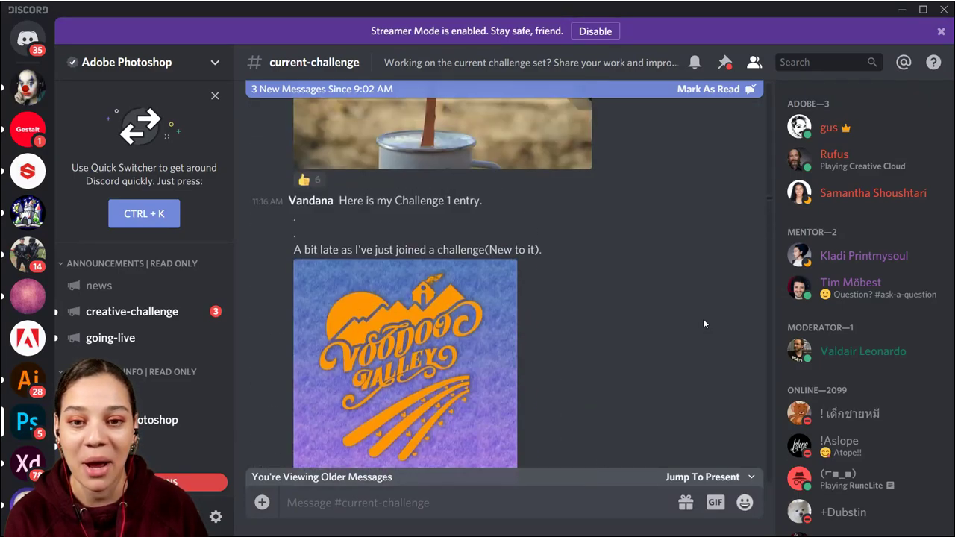
{"action": "scroll", "coordinate": [703, 319], "scroll_direction": "up", "scroll_amount": 15}
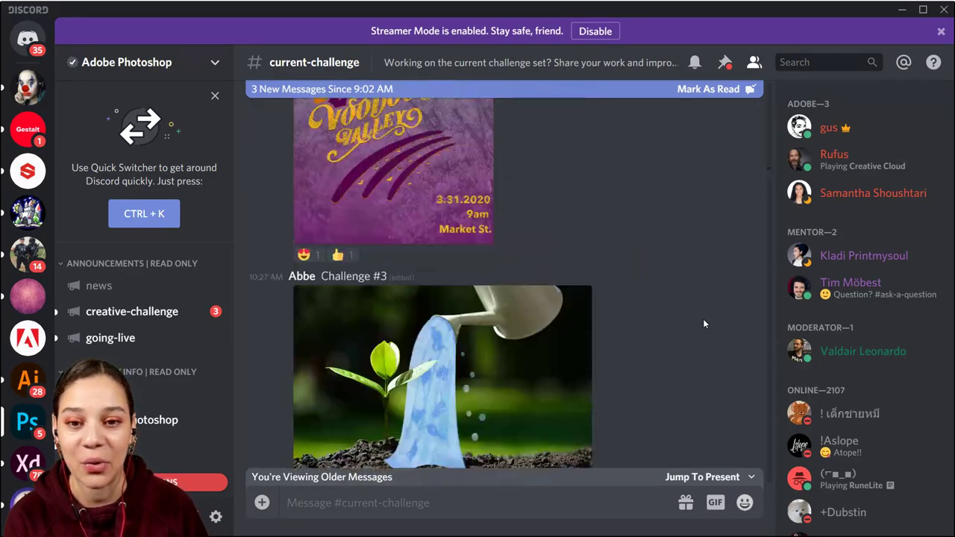
{"action": "scroll", "coordinate": [702, 320], "scroll_direction": "up", "scroll_amount": 15}
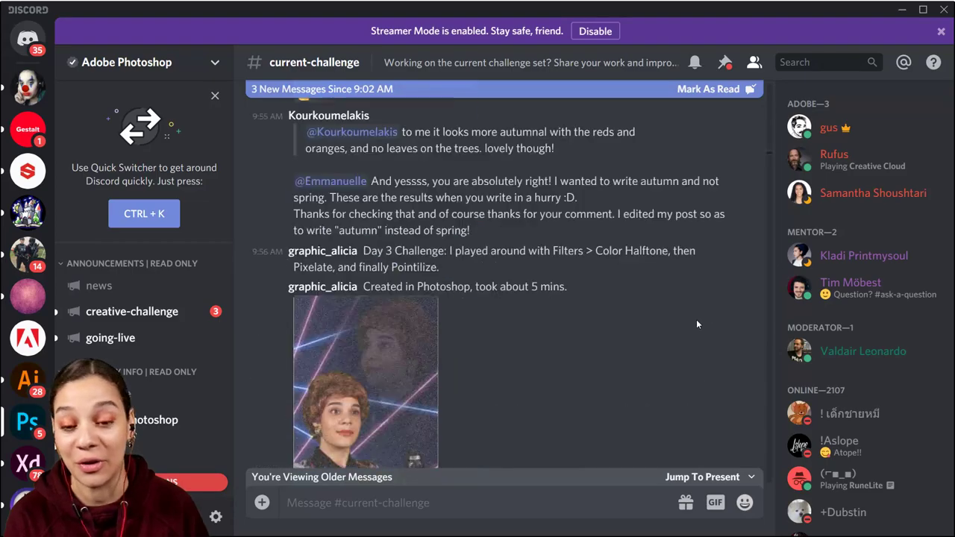
{"action": "left_click", "coordinate": [393, 216]}
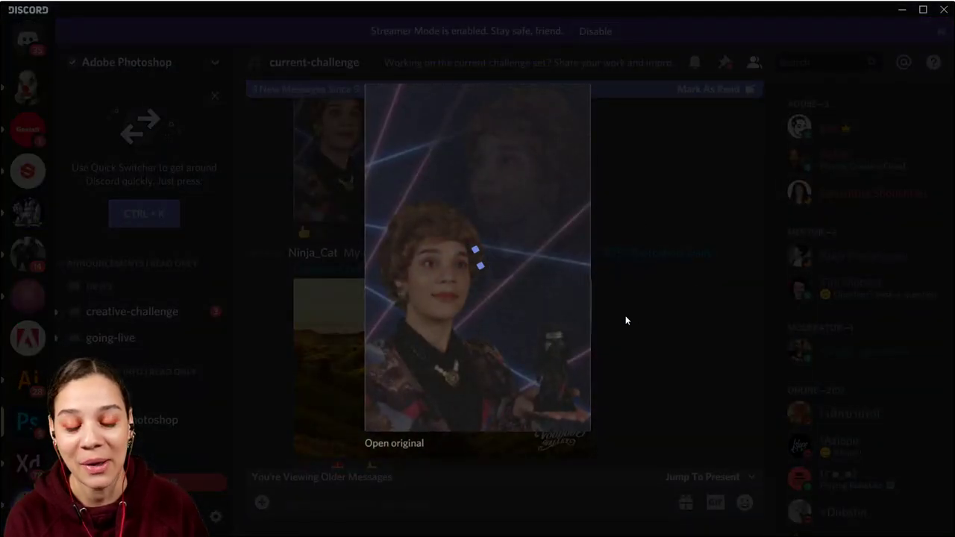
{"action": "left_click", "coordinate": [668, 204]}
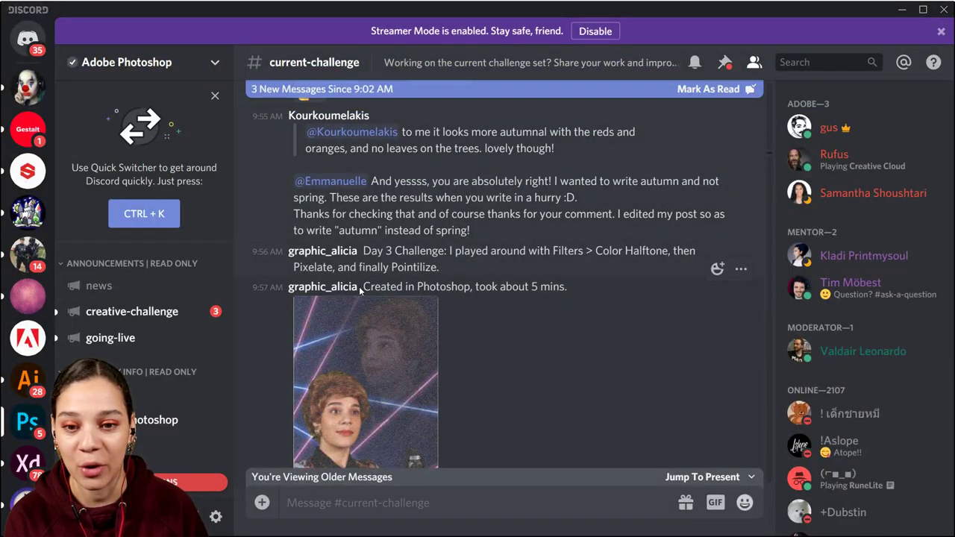
{"action": "scroll", "coordinate": [537, 339], "scroll_direction": "down", "scroll_amount": 4}
{"action": "left_click", "coordinate": [367, 339]}
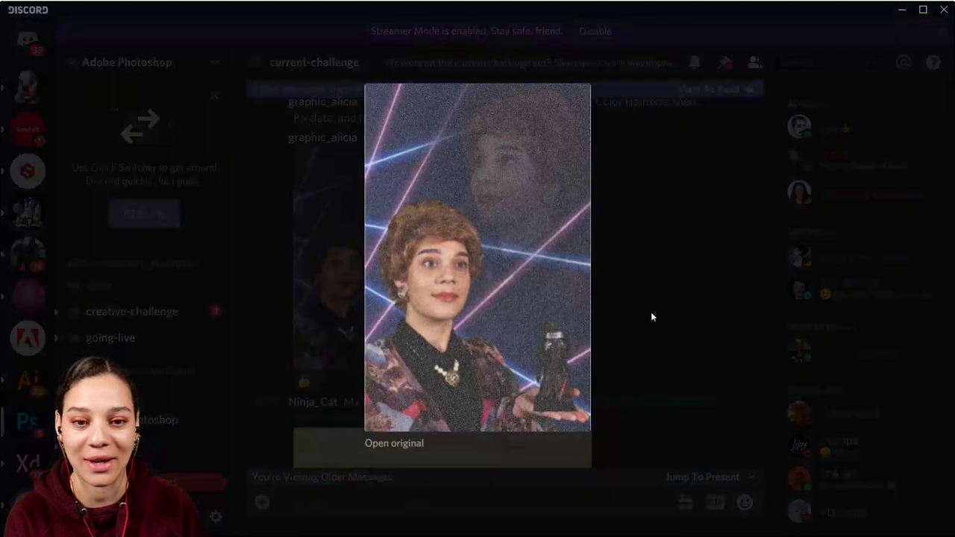
{"action": "left_click", "coordinate": [655, 312]}
View the watering-can seedling entry enlarged, then return to the channel.
{"action": "scroll", "coordinate": [637, 321], "scroll_direction": "up", "scroll_amount": 5}
{"action": "scroll", "coordinate": [637, 326], "scroll_direction": "up", "scroll_amount": 15}
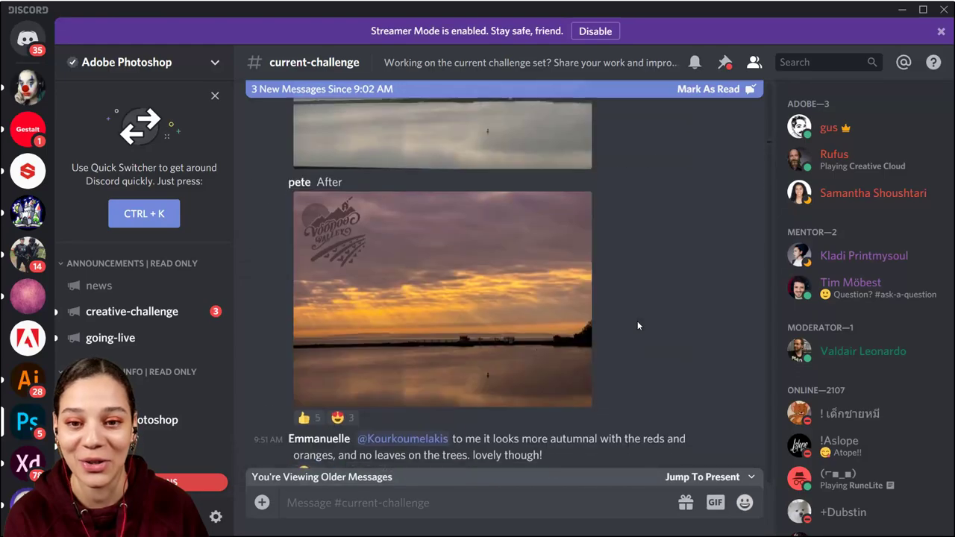
{"action": "scroll", "coordinate": [625, 317], "scroll_direction": "up", "scroll_amount": 10}
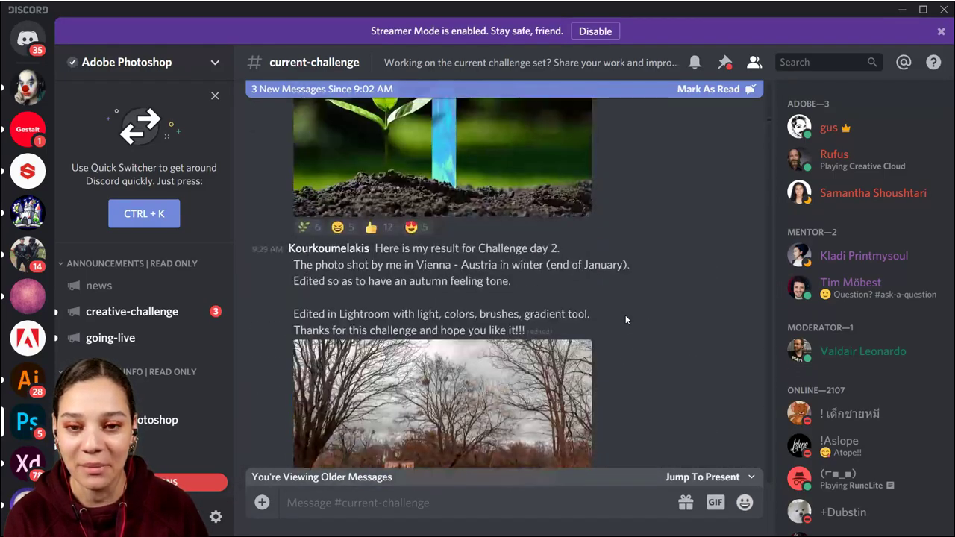
{"action": "scroll", "coordinate": [625, 316], "scroll_direction": "down", "scroll_amount": 3}
{"action": "left_click", "coordinate": [444, 323]}
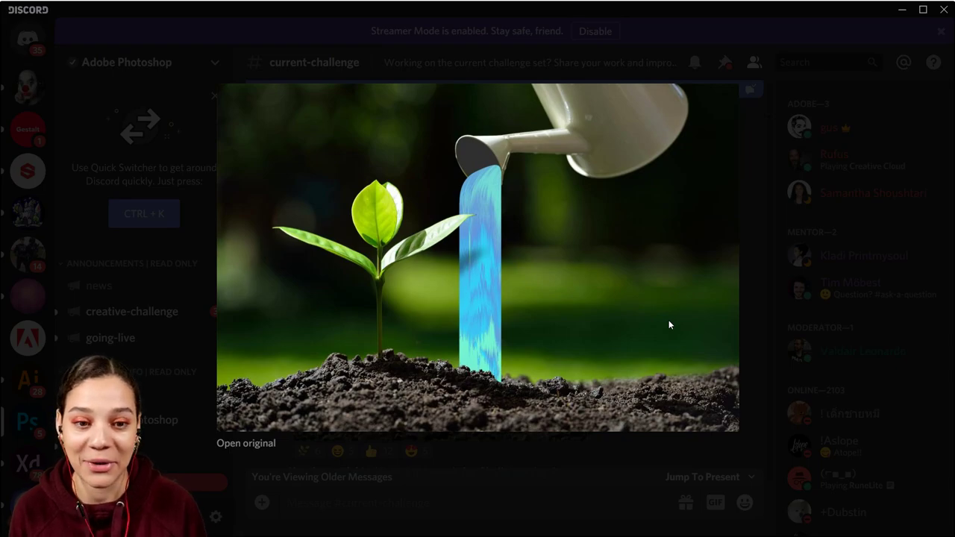
{"action": "left_click", "coordinate": [750, 303]}
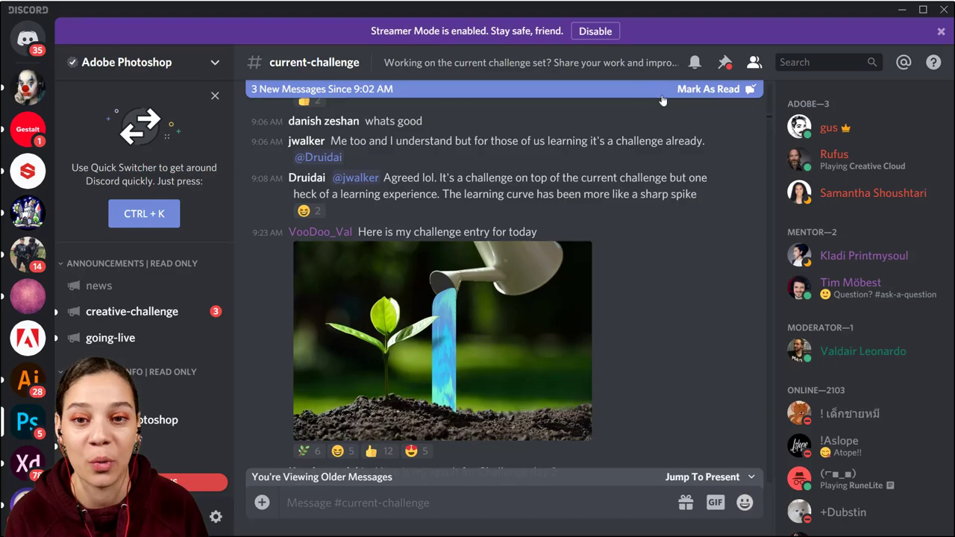
Scroll down to the challenge 3 pixel-sorting entry showing a crying face above a potted cactus.
{"action": "left_click_drag", "start_coordinate": [770, 112], "coordinate": [763, 490]}
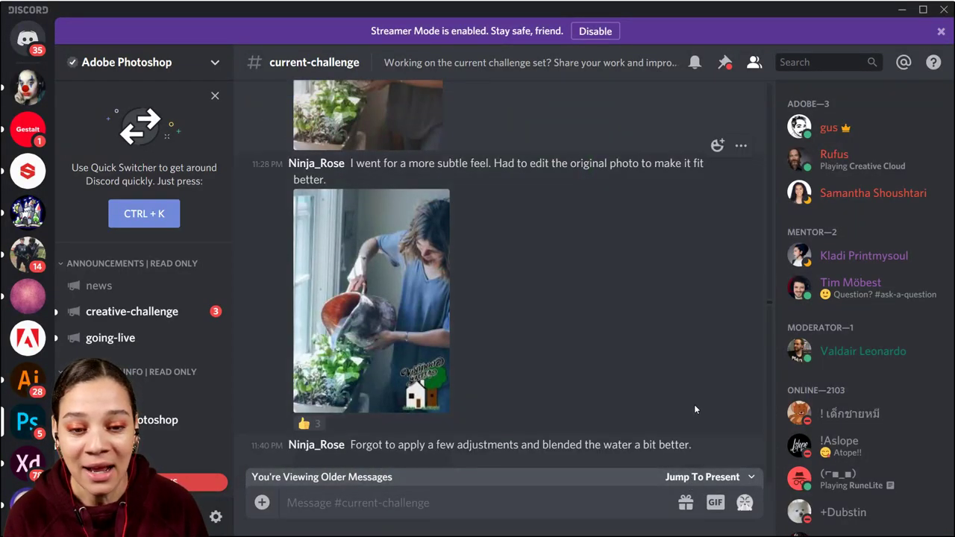
{"action": "scroll", "coordinate": [694, 404], "scroll_direction": "down", "scroll_amount": 5}
{"action": "scroll", "coordinate": [694, 409], "scroll_direction": "down", "scroll_amount": 5}
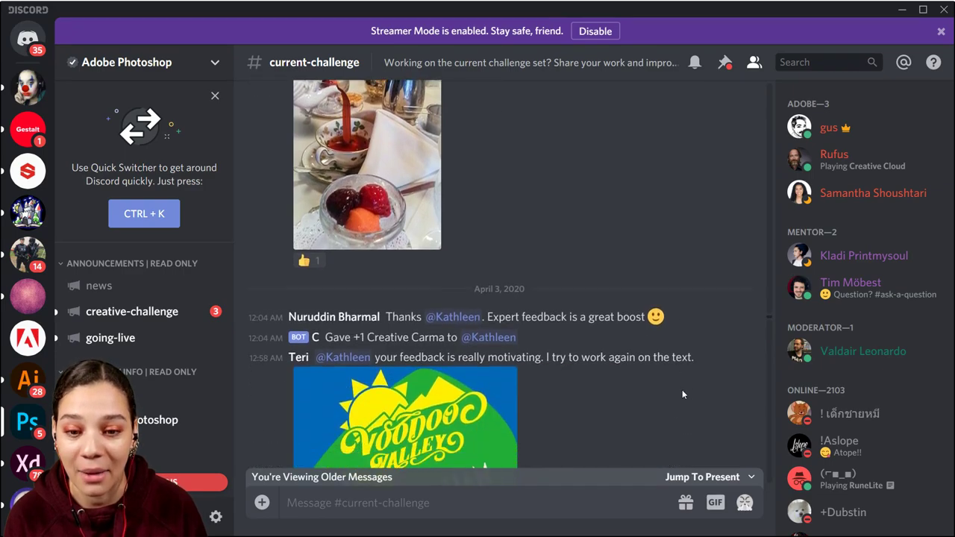
{"action": "scroll", "coordinate": [682, 393], "scroll_direction": "down", "scroll_amount": 6}
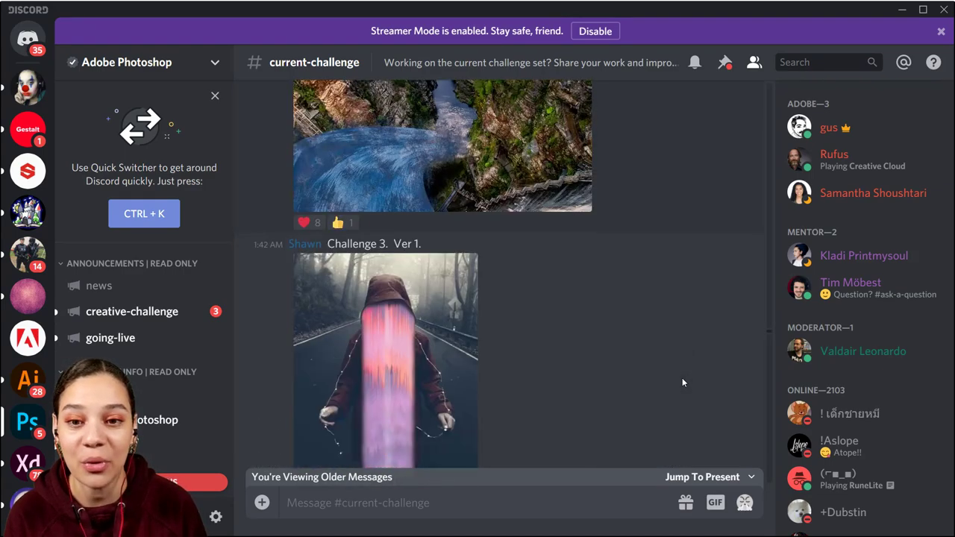
{"action": "scroll", "coordinate": [682, 382], "scroll_direction": "down", "scroll_amount": 3}
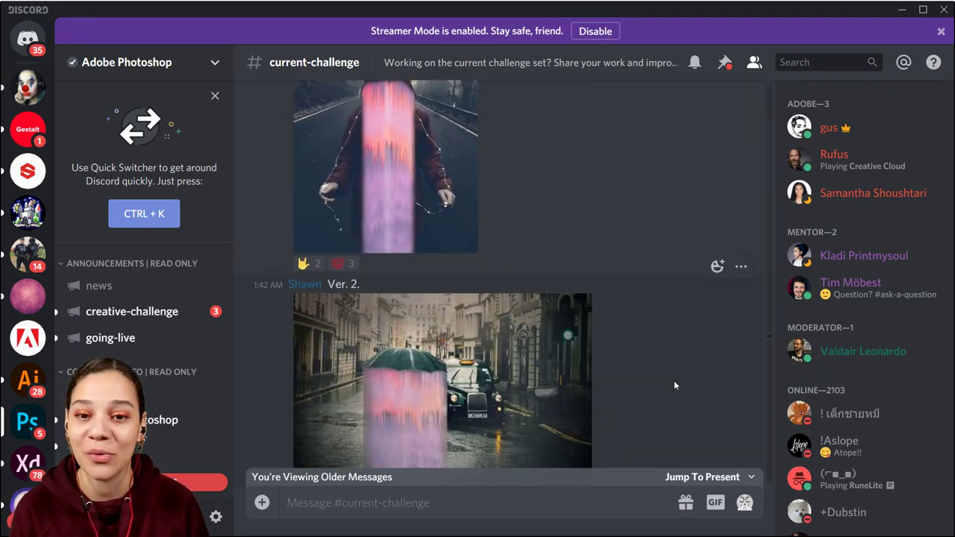
{"action": "scroll", "coordinate": [674, 382], "scroll_direction": "down", "scroll_amount": 8}
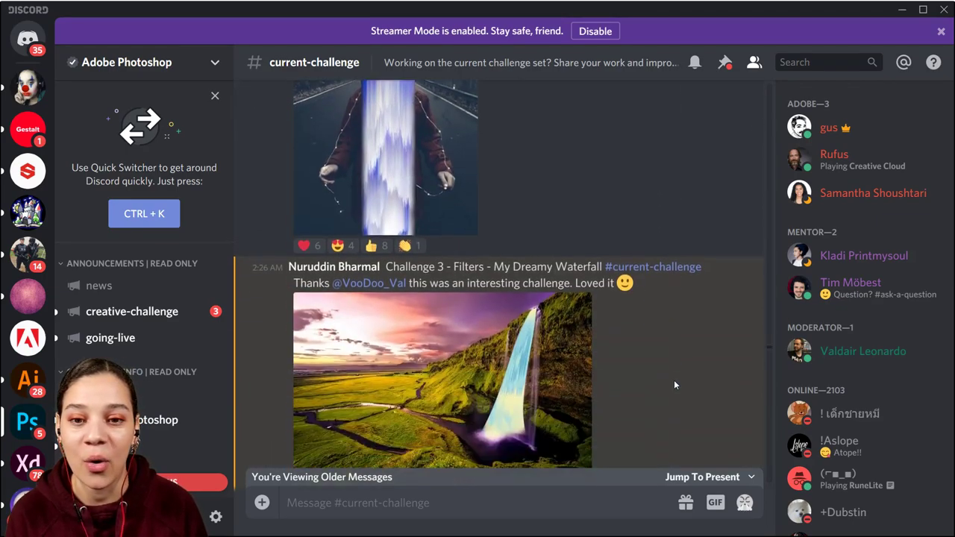
{"action": "scroll", "coordinate": [674, 385], "scroll_direction": "down", "scroll_amount": 8}
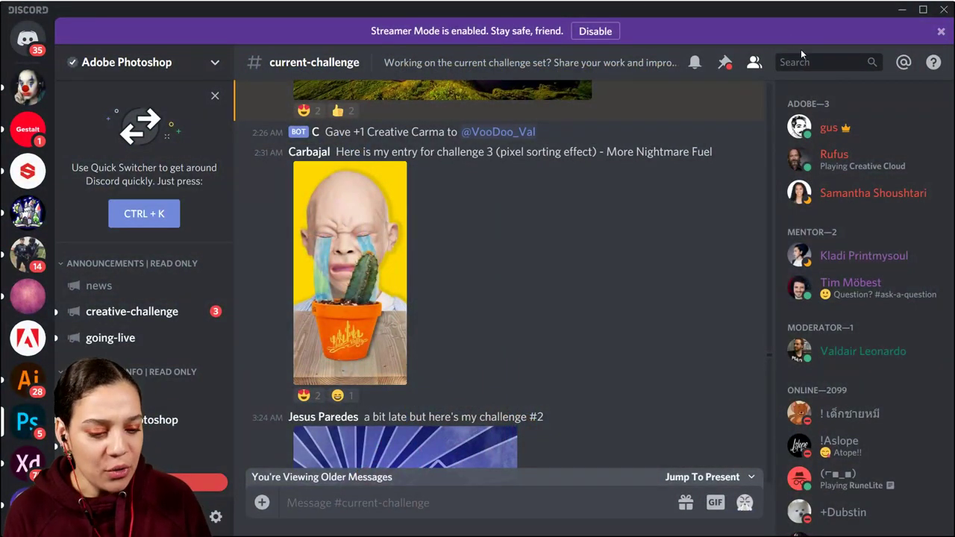
Dismiss the Streamer Mode notice and minimize Discord to show Starter_File_4.psd in Photoshop.
{"action": "left_click", "coordinate": [941, 32]}
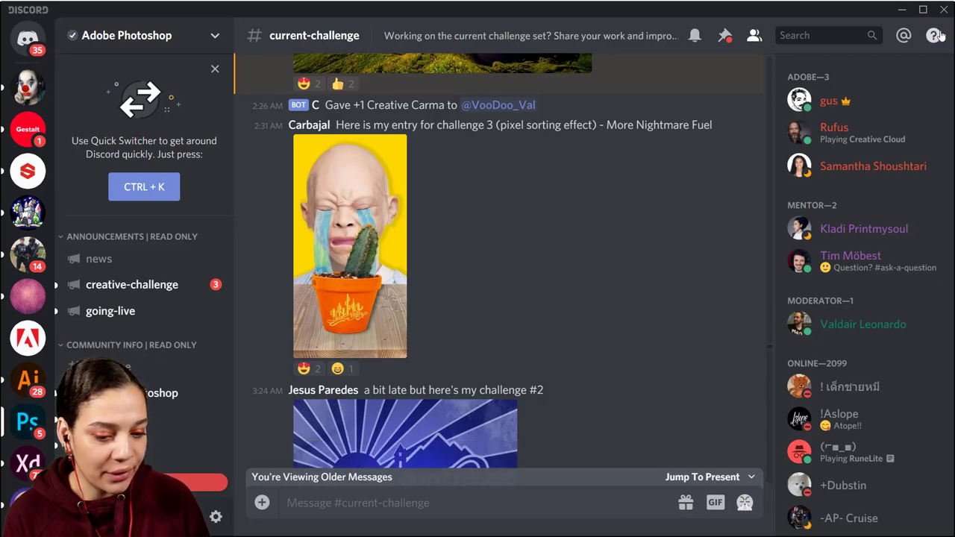
{"action": "left_click", "coordinate": [902, 11]}
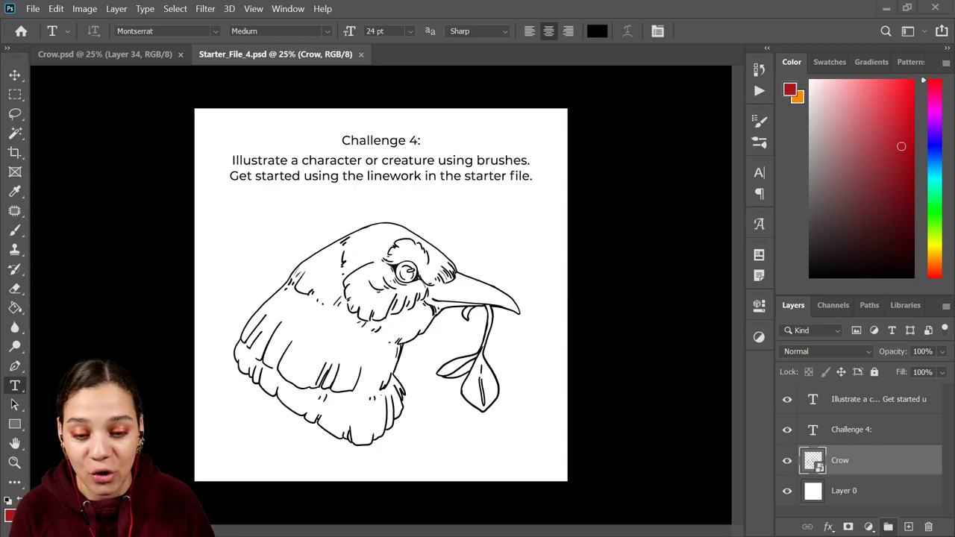
Bring Discord back with Alt+Tab and scroll through the #current-challenge entries.
{"action": "key", "text": "alt+Tab"}
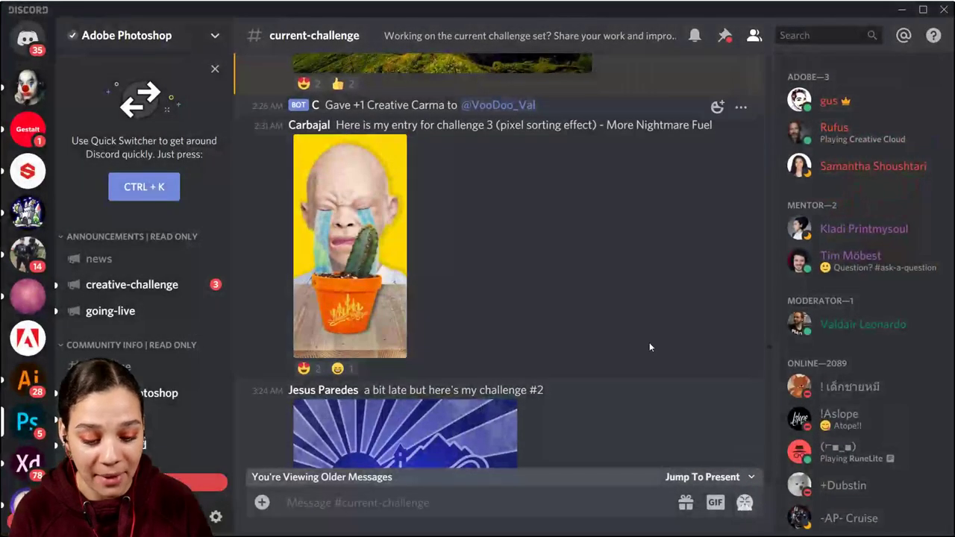
{"action": "scroll", "coordinate": [648, 343], "scroll_direction": "down", "scroll_amount": 15}
{"action": "scroll", "coordinate": [649, 341], "scroll_direction": "down", "scroll_amount": 15}
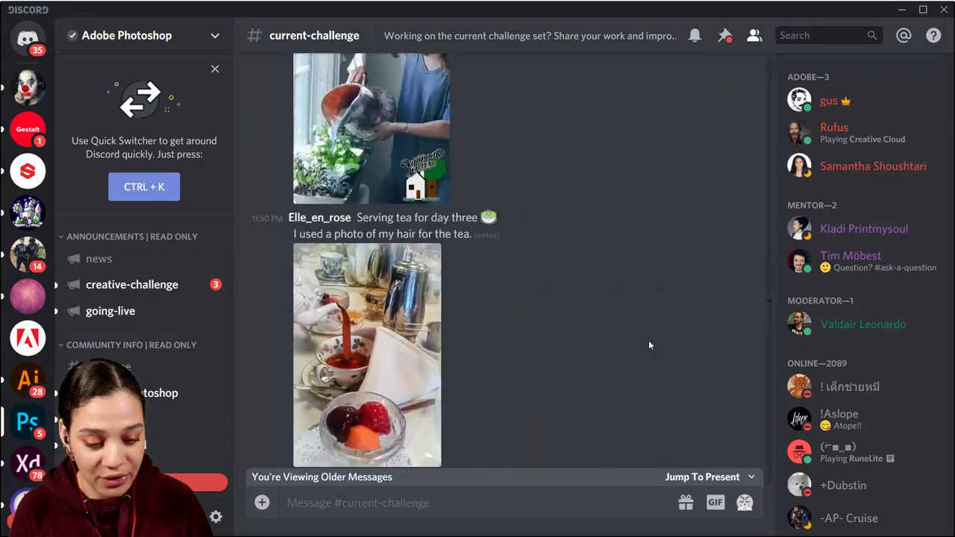
{"action": "scroll", "coordinate": [645, 327], "scroll_direction": "down", "scroll_amount": 15}
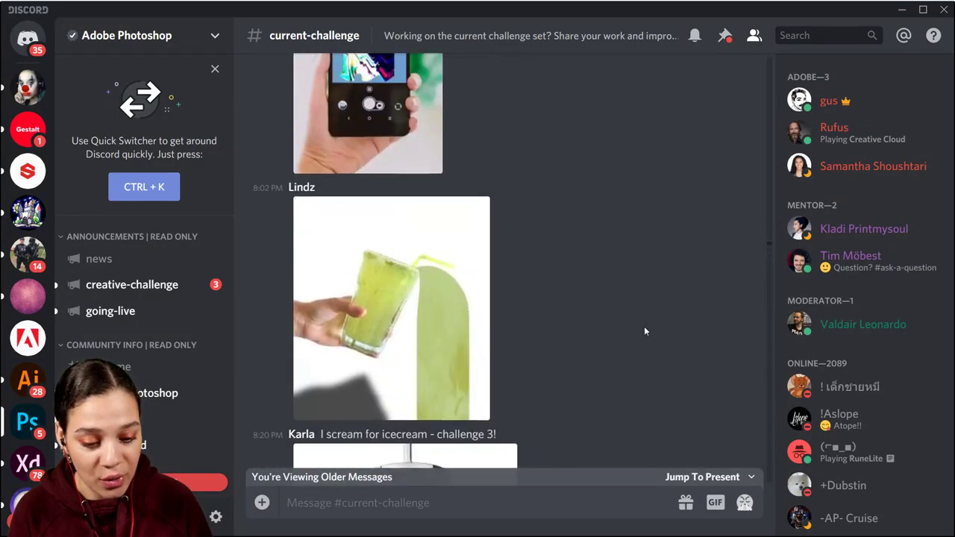
{"action": "scroll", "coordinate": [644, 326], "scroll_direction": "down", "scroll_amount": 15}
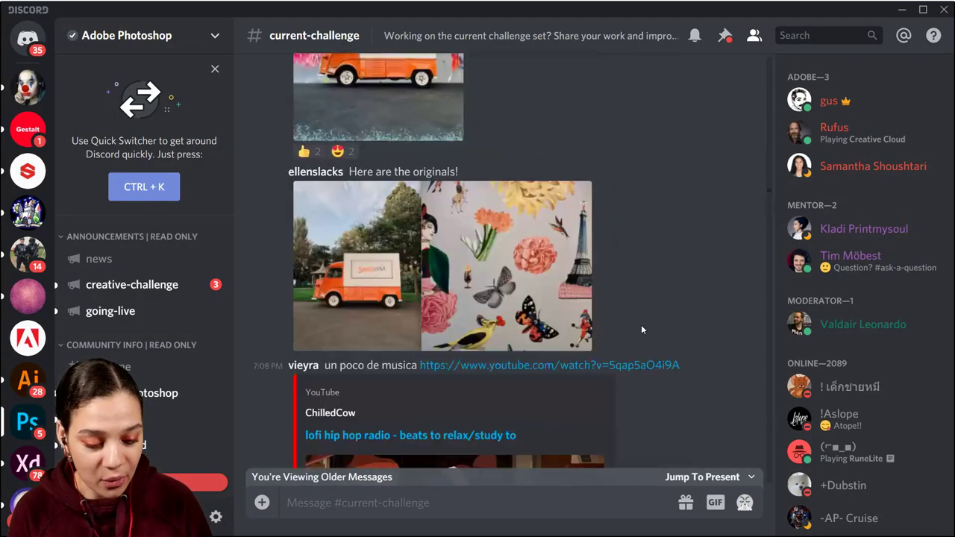
{"action": "scroll", "coordinate": [641, 324], "scroll_direction": "down", "scroll_amount": 15}
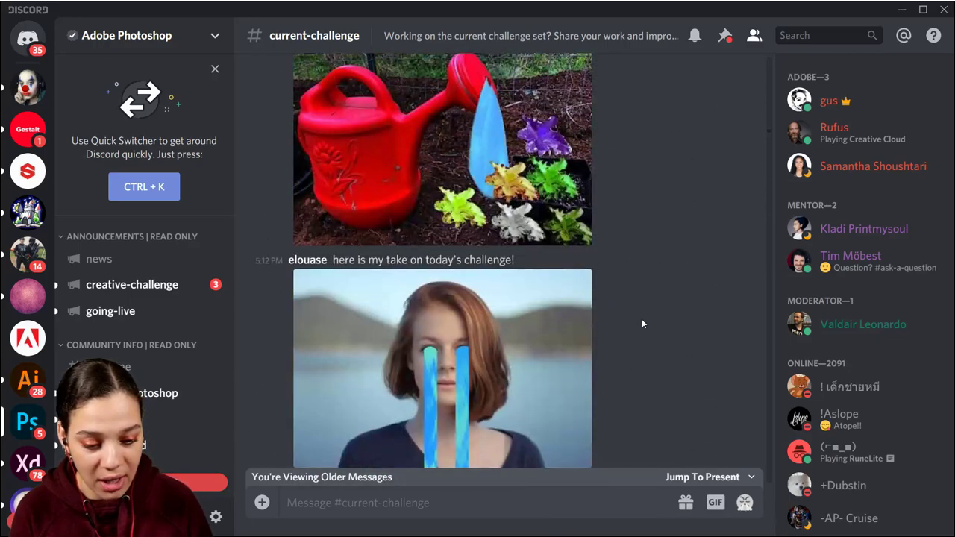
{"action": "scroll", "coordinate": [641, 324], "scroll_direction": "up", "scroll_amount": 15}
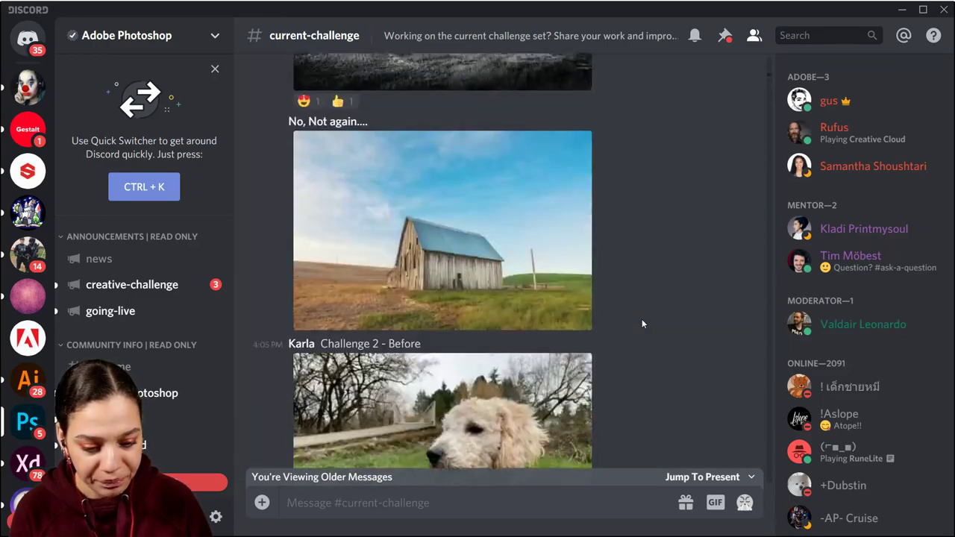
{"action": "scroll", "coordinate": [607, 243], "scroll_direction": "up", "scroll_amount": 15}
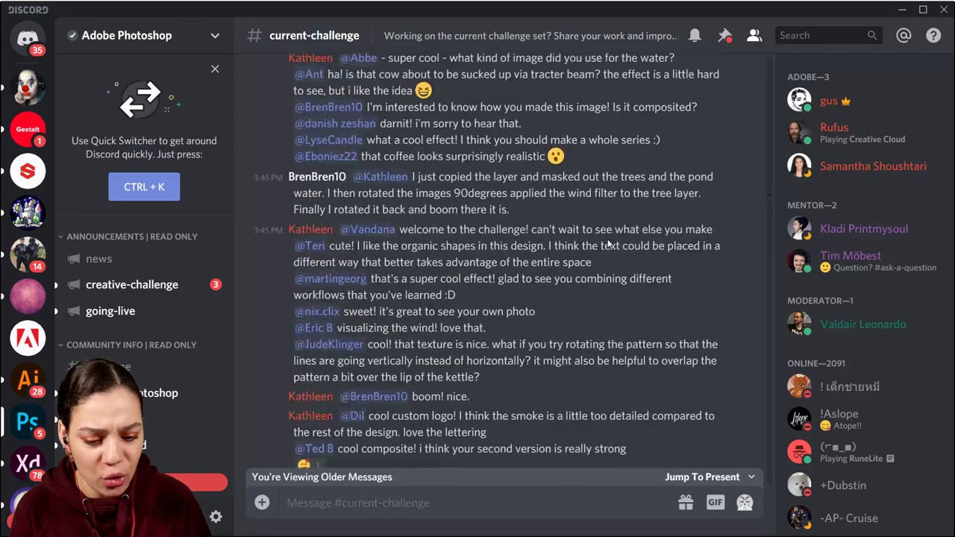
{"action": "scroll", "coordinate": [608, 243], "scroll_direction": "up", "scroll_amount": 3}
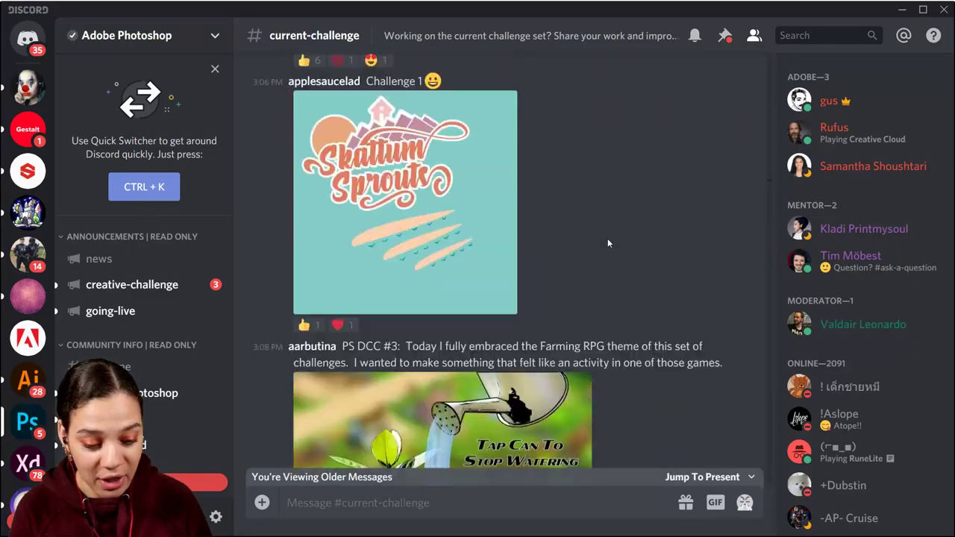
Scroll back up and open the purple 'She Said Whoa!' music-video poster enlarged.
{"action": "scroll", "coordinate": [607, 243], "scroll_direction": "down", "scroll_amount": 10}
{"action": "scroll", "coordinate": [607, 243], "scroll_direction": "up", "scroll_amount": 5}
{"action": "scroll", "coordinate": [608, 244], "scroll_direction": "up", "scroll_amount": 15}
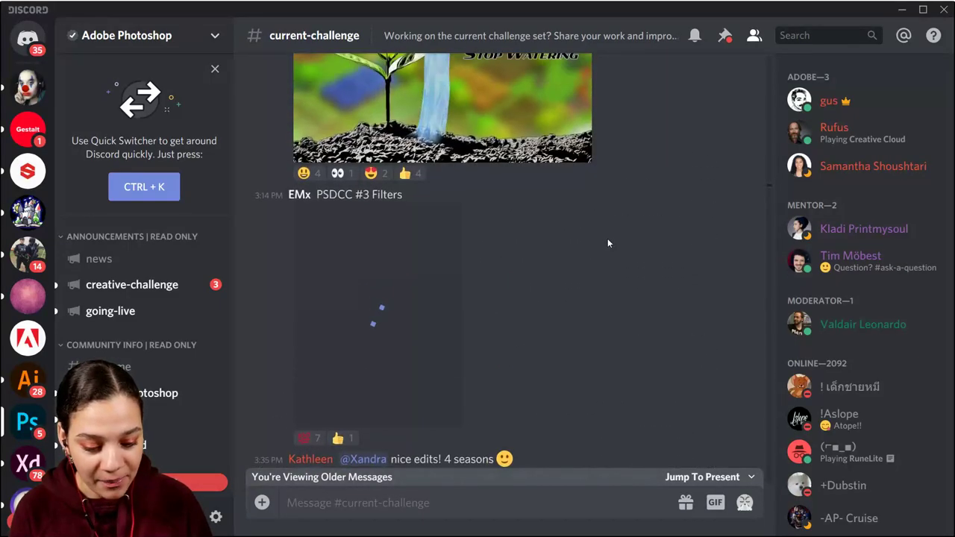
{"action": "scroll", "coordinate": [605, 236], "scroll_direction": "up", "scroll_amount": 15}
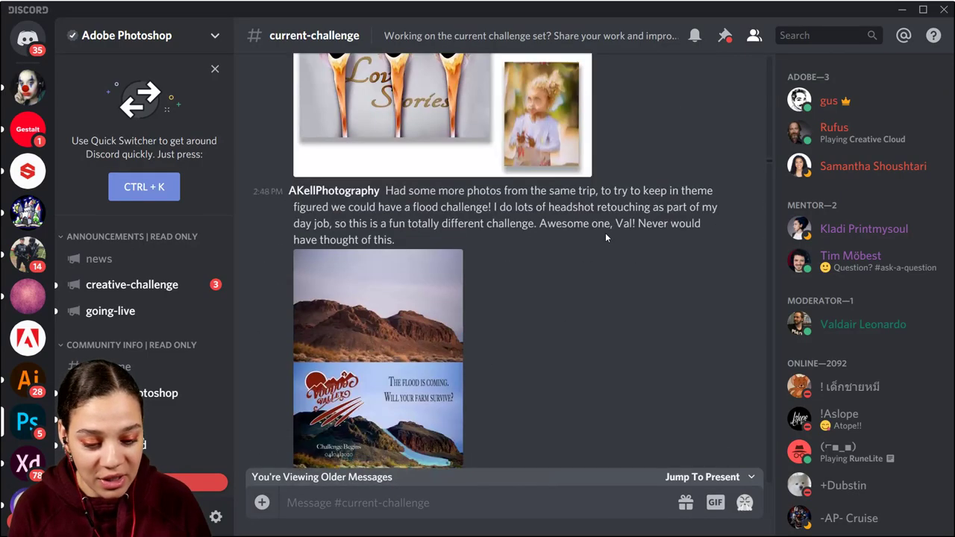
{"action": "scroll", "coordinate": [605, 237], "scroll_direction": "up", "scroll_amount": 20}
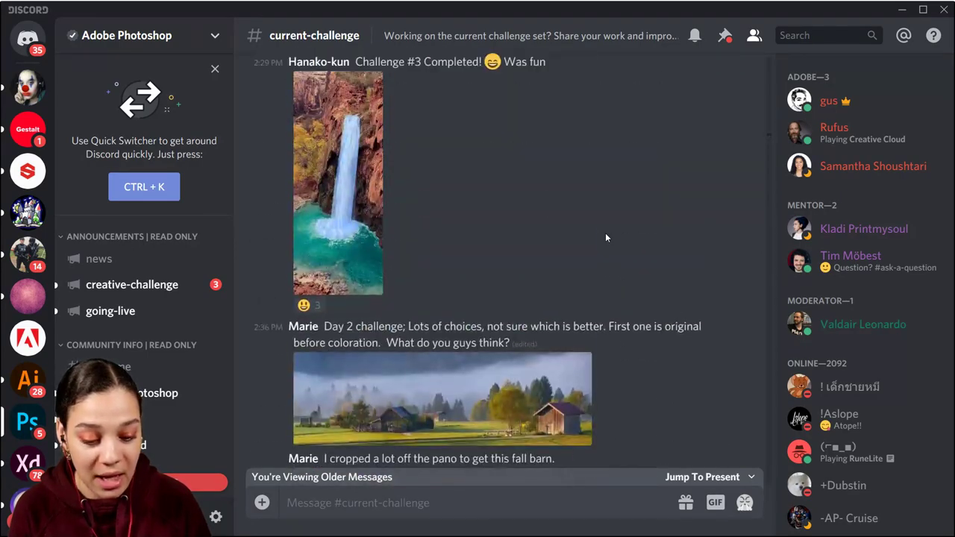
{"action": "scroll", "coordinate": [443, 264], "scroll_direction": "down", "scroll_amount": 2}
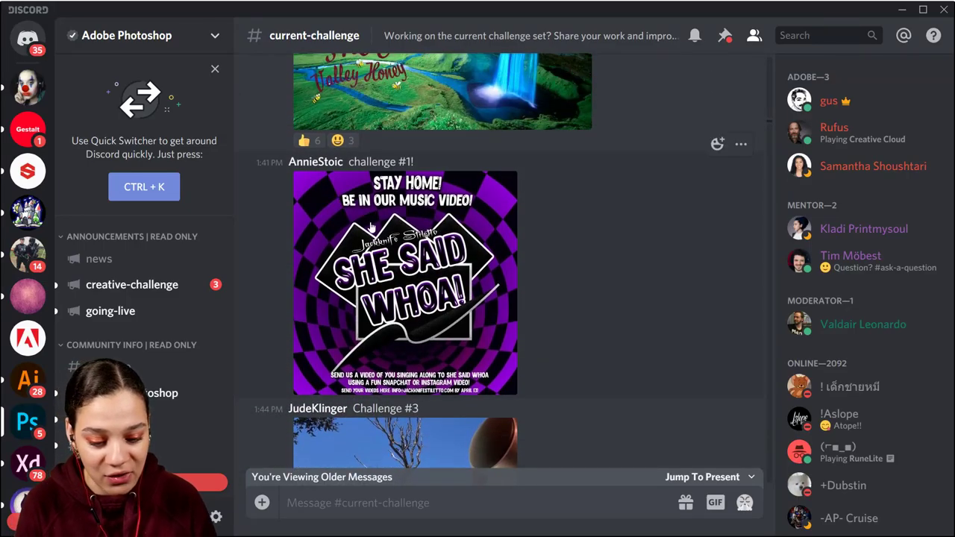
{"action": "left_click", "coordinate": [399, 256]}
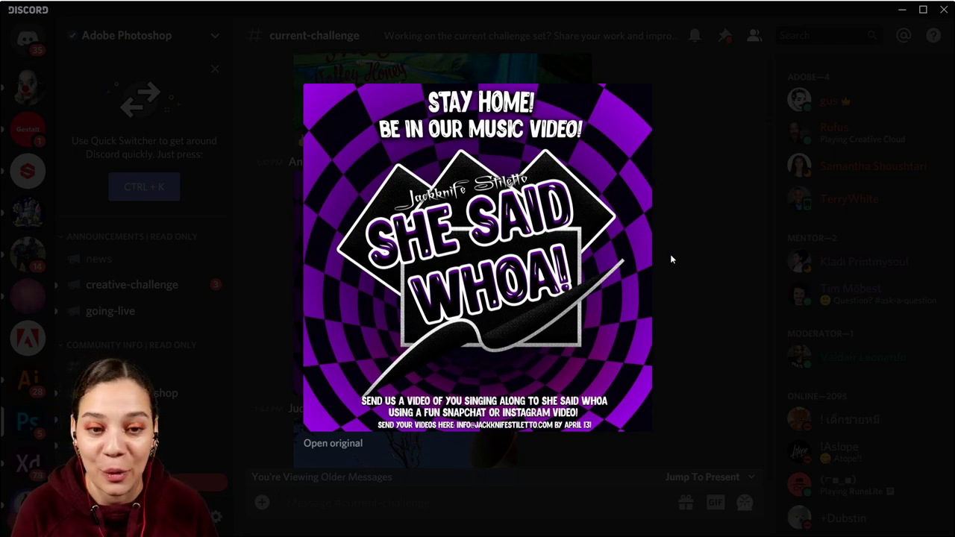
Minimize Discord after viewing the poster to return to the crow file in Photoshop.
{"action": "left_click", "coordinate": [902, 9]}
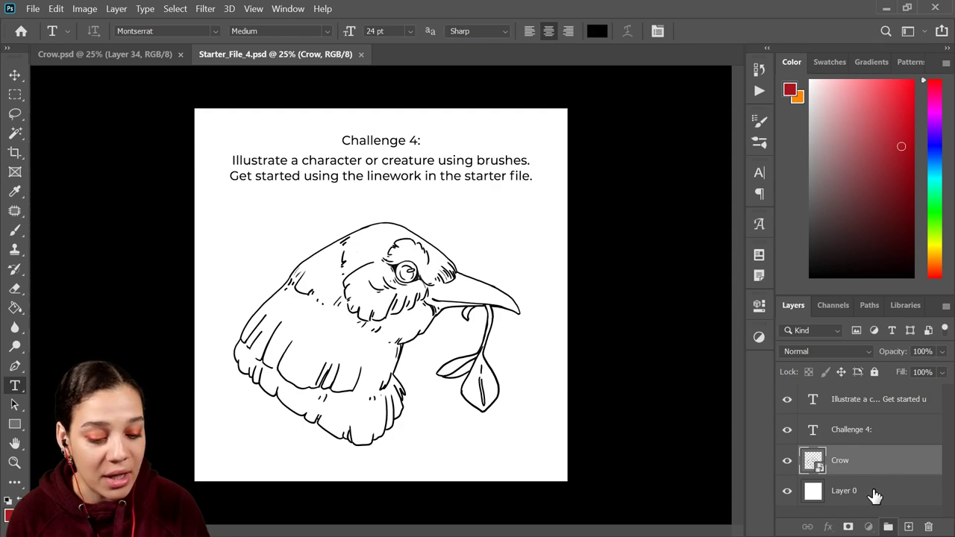
Select the background Layer 0 and pick the Brush at 800 px.
{"action": "left_click_drag", "start_coordinate": [874, 496], "coordinate": [799, 529]}
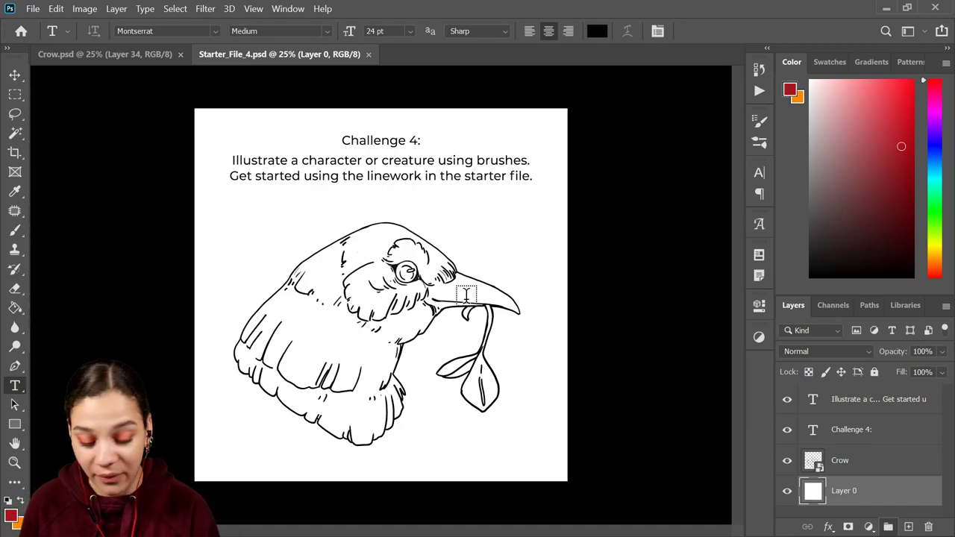
{"action": "key", "text": "b"}
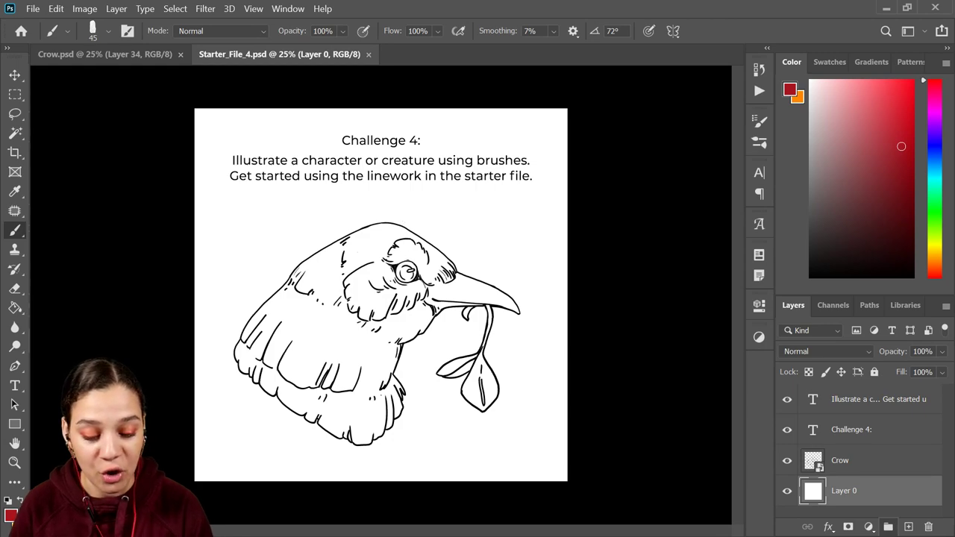
{"action": "key", "text": "bracketright"}
{"action": "key", "text": "bracketright"}
{"action": "key", "text": "bracketright"}
{"action": "key", "text": "bracketright"}
{"action": "key", "text": "bracketright"}
{"action": "key", "text": "bracketright"}
{"action": "key", "text": "bracketright"}
{"action": "key", "text": "bracketright"}
{"action": "key", "text": "bracketright"}
{"action": "key", "text": "bracketright"}
{"action": "key", "text": "bracketright"}
{"action": "key", "text": "bracketright"}
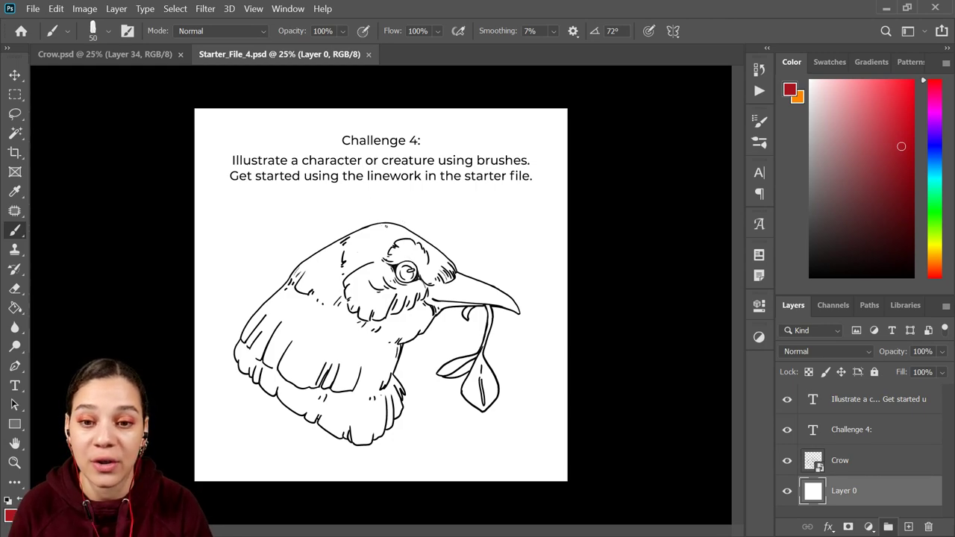
{"action": "key", "text": "bracketright"}
{"action": "key", "text": "bracketright"}
{"action": "key", "text": "bracketright"}
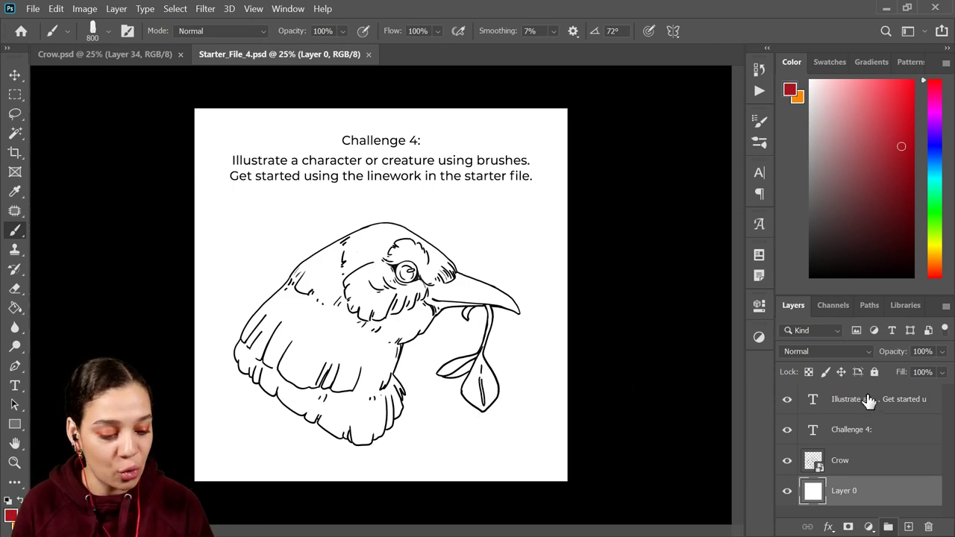
Hide both Challenge 4 text layers, leaving the whole canvas in view.
{"action": "left_click", "coordinate": [787, 399]}
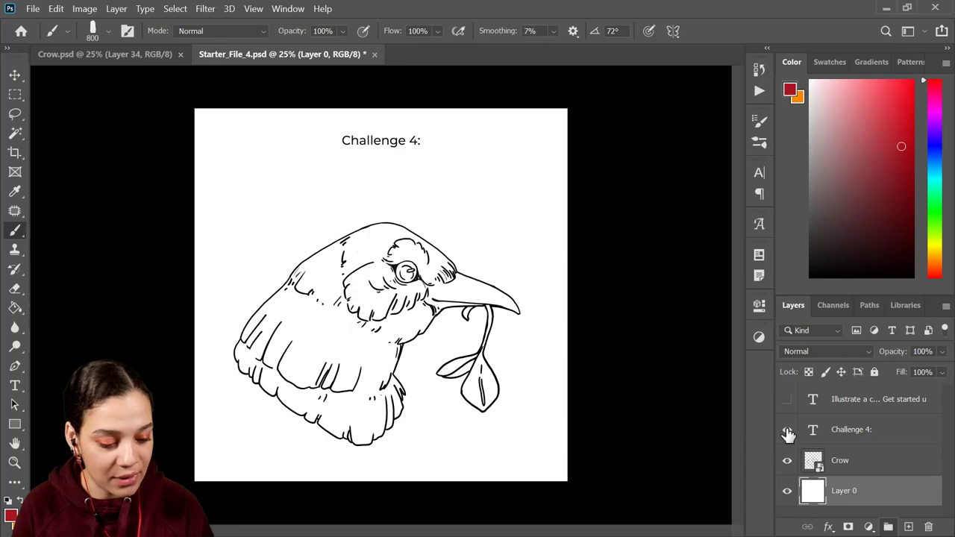
{"action": "left_click", "coordinate": [787, 429]}
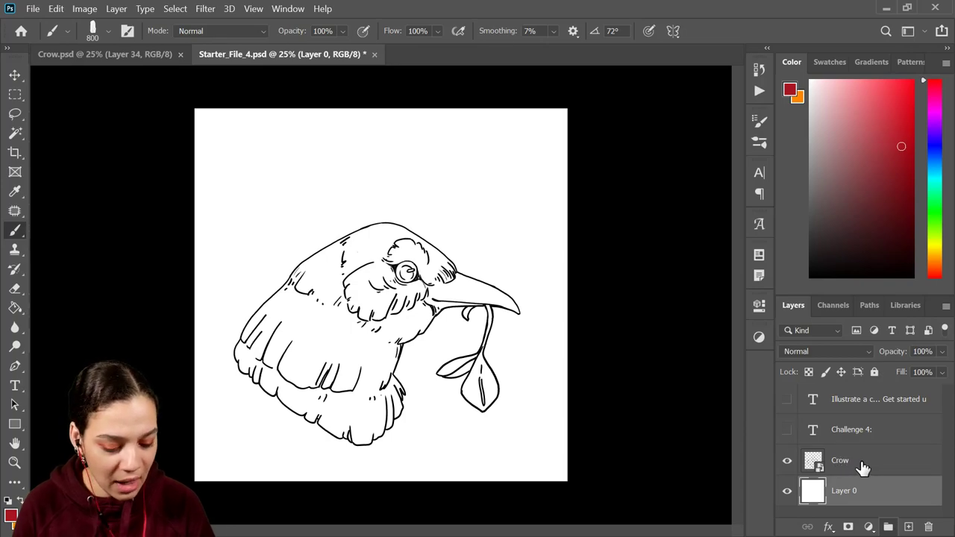
{"action": "key", "text": "ctrl+plus"}
{"action": "key", "text": "ctrl+plus"}
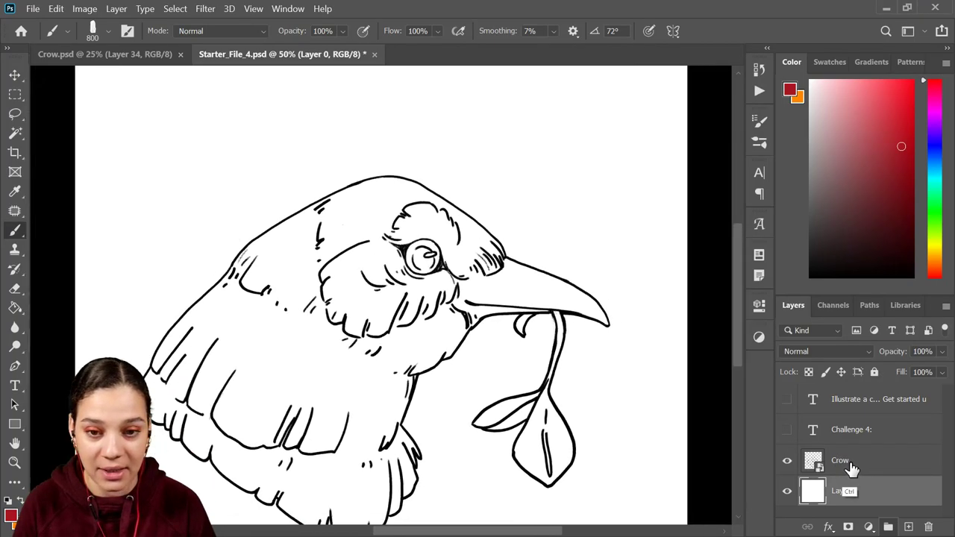
{"action": "key", "text": "ctrl+0"}
Move the Crow linework up with Free Transform so it sits centred on the canvas.
{"action": "left_click", "coordinate": [857, 462]}
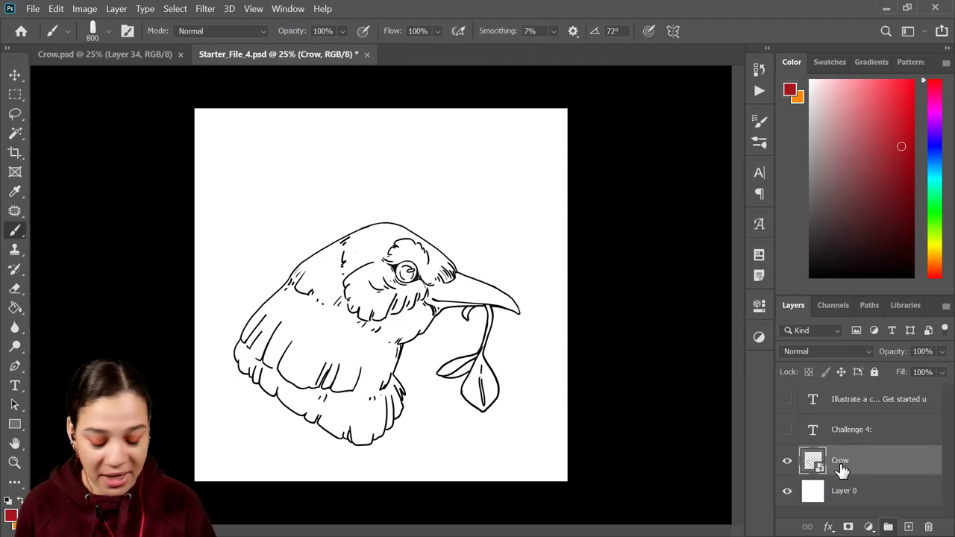
{"action": "key", "text": "ctrl+t"}
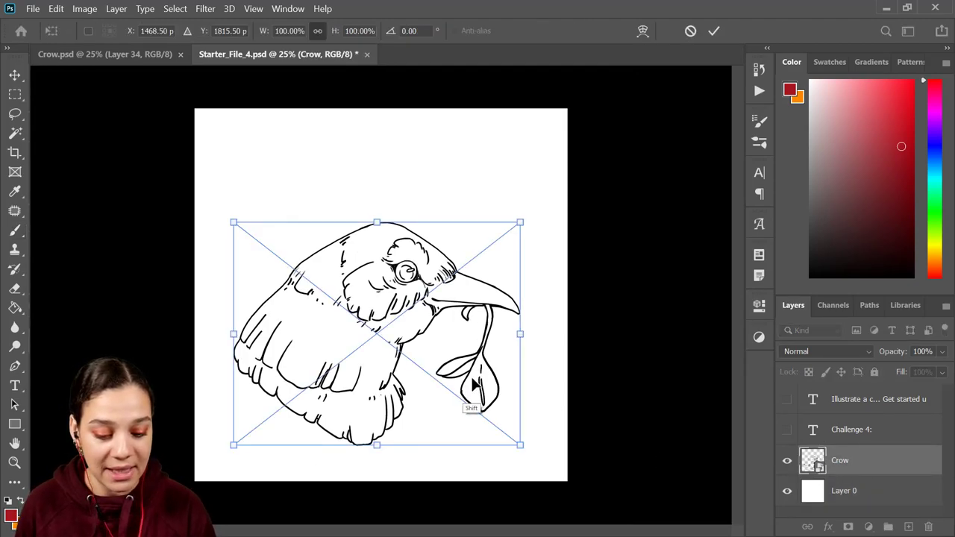
{"action": "left_click_drag", "start_coordinate": [475, 382], "coordinate": [473, 339]}
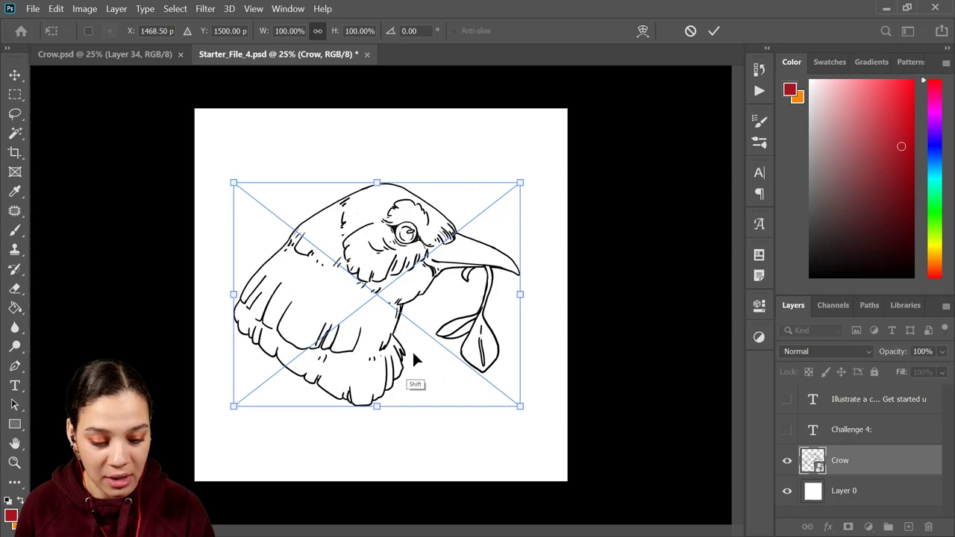
{"action": "left_click_drag", "start_coordinate": [412, 350], "coordinate": [419, 361]}
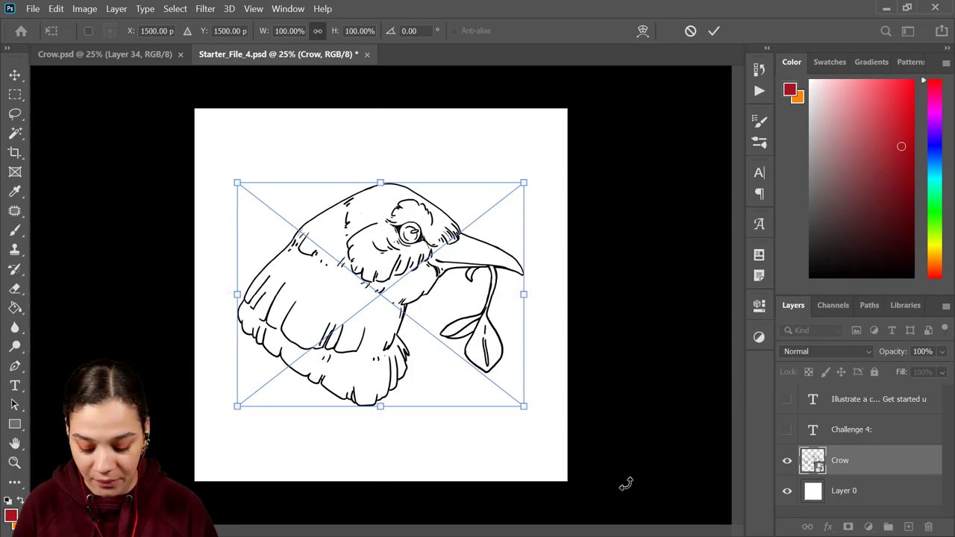
{"action": "key", "text": "Return"}
Return to the Brush, zoom to 50% on the crow, and select Layer 0.
{"action": "key", "text": "b"}
{"action": "key", "text": "ctrl+plus"}
{"action": "key", "text": "ctrl+plus"}
{"action": "scroll", "coordinate": [491, 335], "scroll_direction": "up", "scroll_amount": 3}
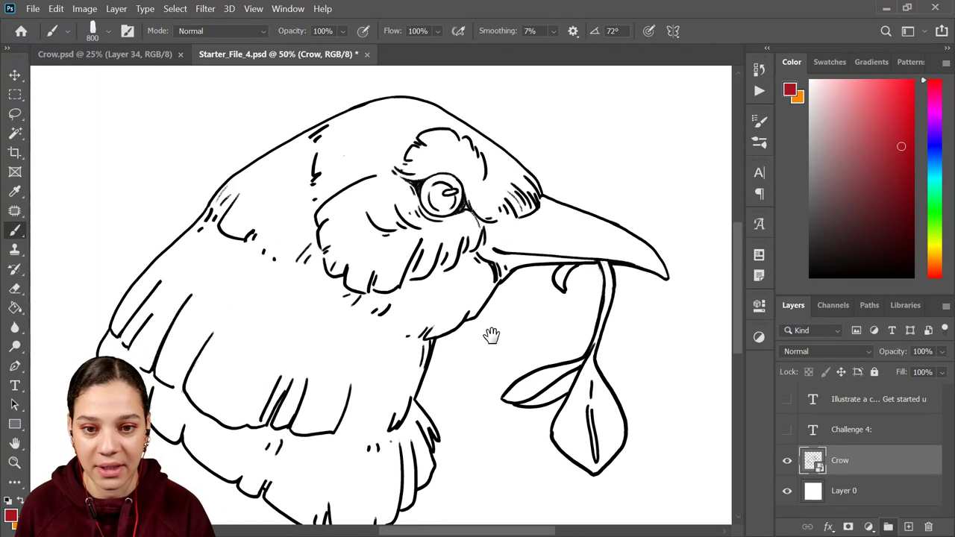
{"action": "left_click", "coordinate": [862, 488]}
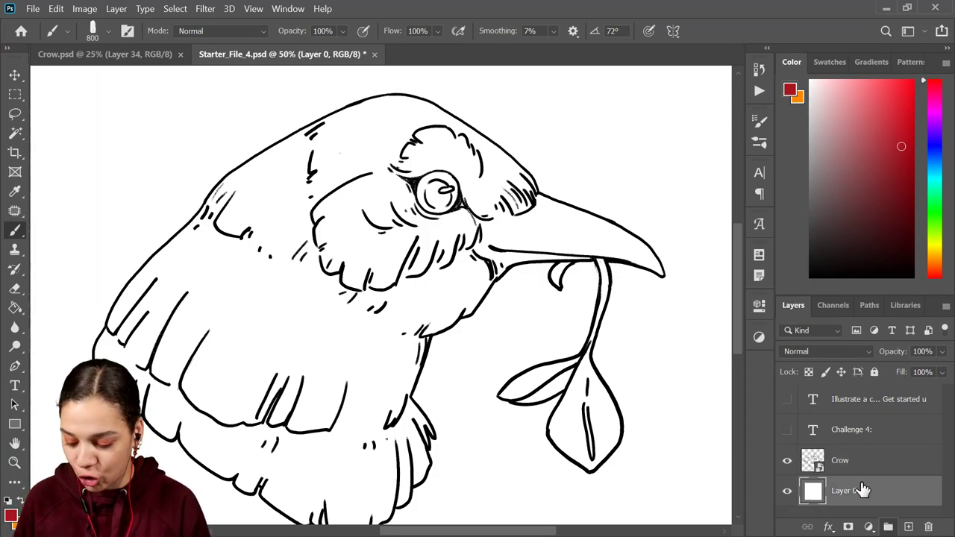
Add a new empty Layer 1, then paint and undo two red test strokes.
{"action": "key", "text": "ctrl+shift+n"}
{"action": "key", "text": "Return"}
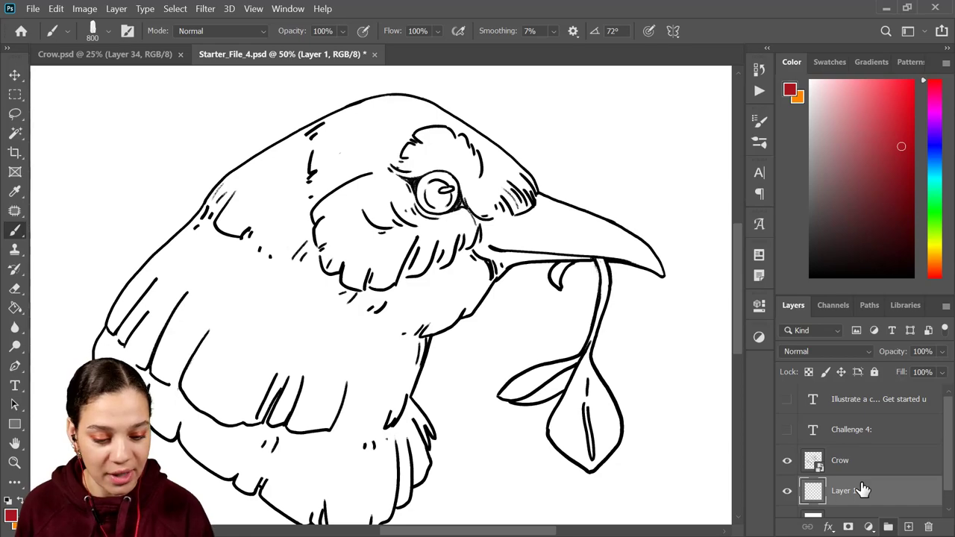
{"action": "mouse_move", "coordinate": [585, 129]}
{"action": "left_mouse_down"}
{"action": "mouse_move", "coordinate": [501, 245]}
{"action": "mouse_move", "coordinate": [635, 299]}
{"action": "mouse_move", "coordinate": [552, 395]}
{"action": "left_mouse_up"}
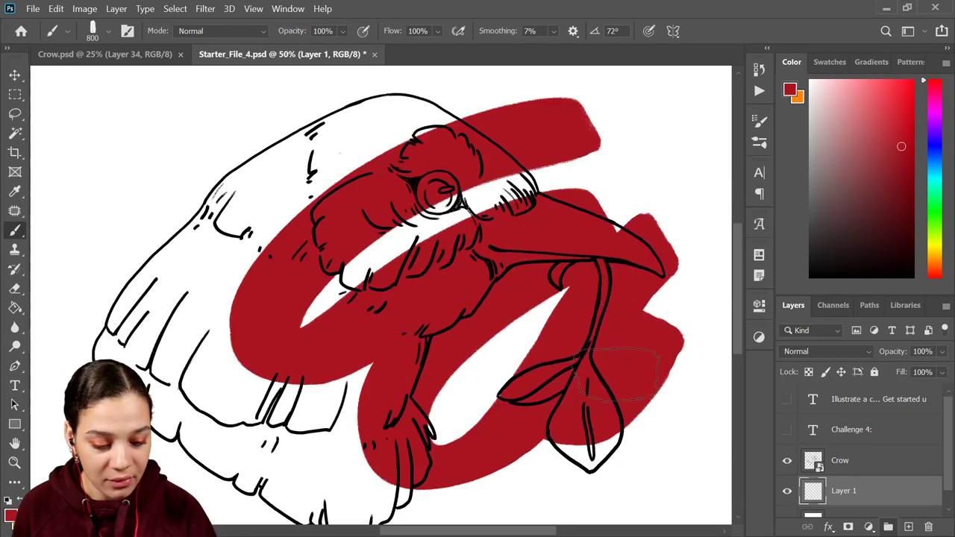
{"action": "key", "text": "ctrl+z"}
{"action": "mouse_move", "coordinate": [507, 134]}
{"action": "left_mouse_down"}
{"action": "mouse_move", "coordinate": [373, 105]}
{"action": "mouse_move", "coordinate": [567, 157]}
{"action": "mouse_move", "coordinate": [485, 325]}
{"action": "mouse_move", "coordinate": [556, 414]}
{"action": "mouse_move", "coordinate": [567, 403]}
{"action": "left_mouse_up"}
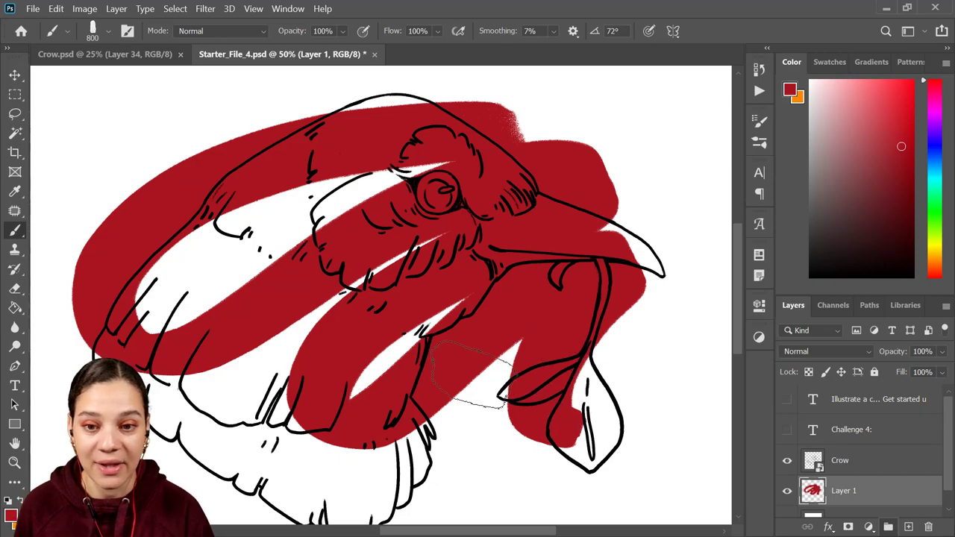
{"action": "key", "text": "ctrl+z"}
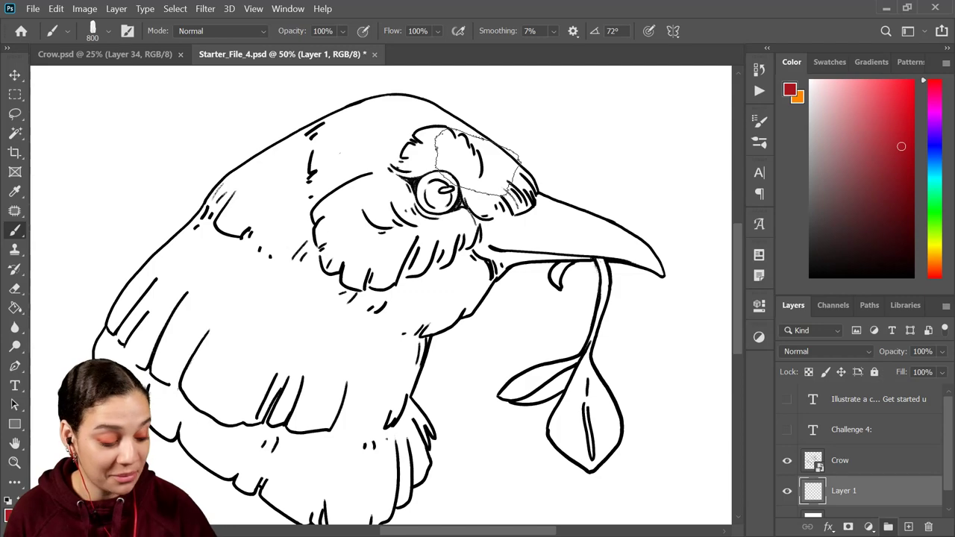
Try brush smoothing at 16% and 34% with zigzag test strokes, undoing each.
{"action": "left_click", "coordinate": [552, 32]}
{"action": "left_click_drag", "start_coordinate": [563, 48], "coordinate": [564, 50]}
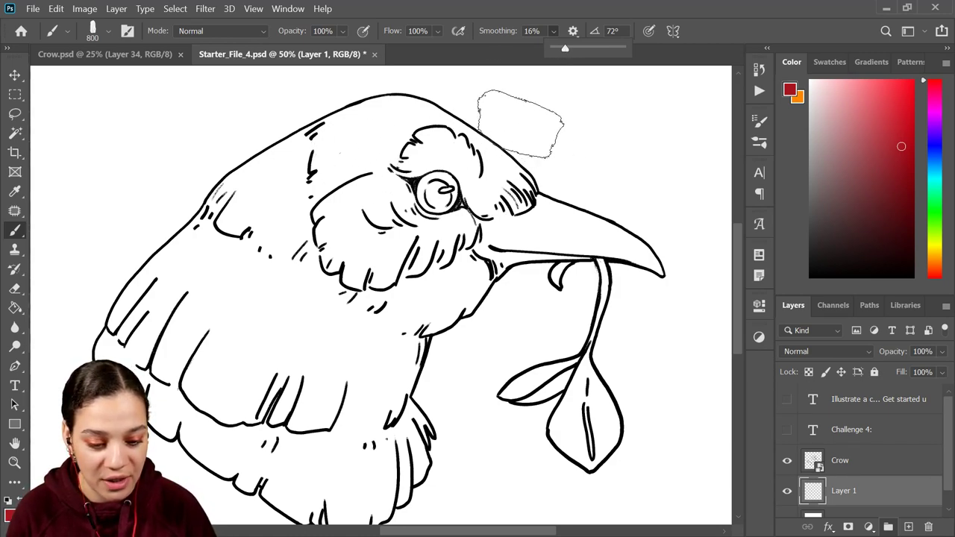
{"action": "mouse_move", "coordinate": [520, 123]}
{"action": "left_mouse_down"}
{"action": "mouse_move", "coordinate": [450, 129]}
{"action": "mouse_move", "coordinate": [177, 265]}
{"action": "mouse_move", "coordinate": [389, 278]}
{"action": "mouse_move", "coordinate": [575, 325]}
{"action": "mouse_move", "coordinate": [305, 405]}
{"action": "mouse_move", "coordinate": [552, 452]}
{"action": "mouse_move", "coordinate": [664, 455]}
{"action": "left_mouse_up"}
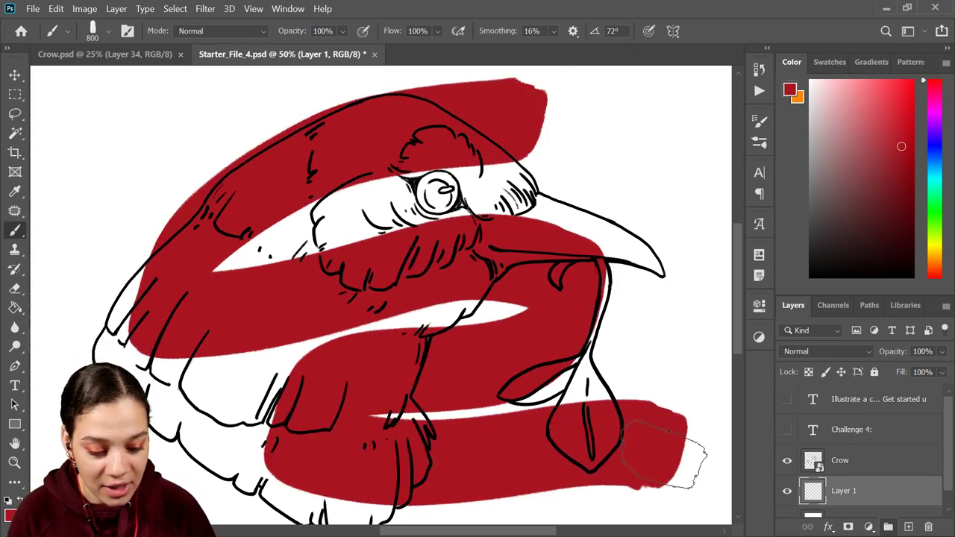
{"action": "key", "text": "ctrl+z"}
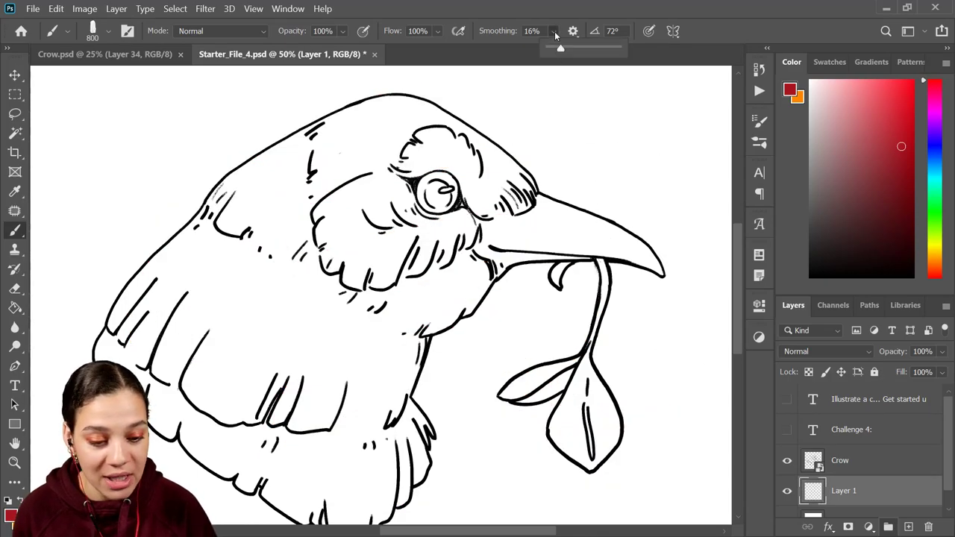
{"action": "left_click", "coordinate": [573, 45]}
{"action": "mouse_move", "coordinate": [276, 104]}
{"action": "left_mouse_down"}
{"action": "mouse_move", "coordinate": [191, 120]}
{"action": "mouse_move", "coordinate": [336, 185]}
{"action": "mouse_move", "coordinate": [401, 290]}
{"action": "mouse_move", "coordinate": [303, 440]}
{"action": "mouse_move", "coordinate": [687, 401]}
{"action": "mouse_move", "coordinate": [616, 463]}
{"action": "mouse_move", "coordinate": [646, 436]}
{"action": "left_mouse_up"}
{"action": "key", "text": "ctrl+z"}
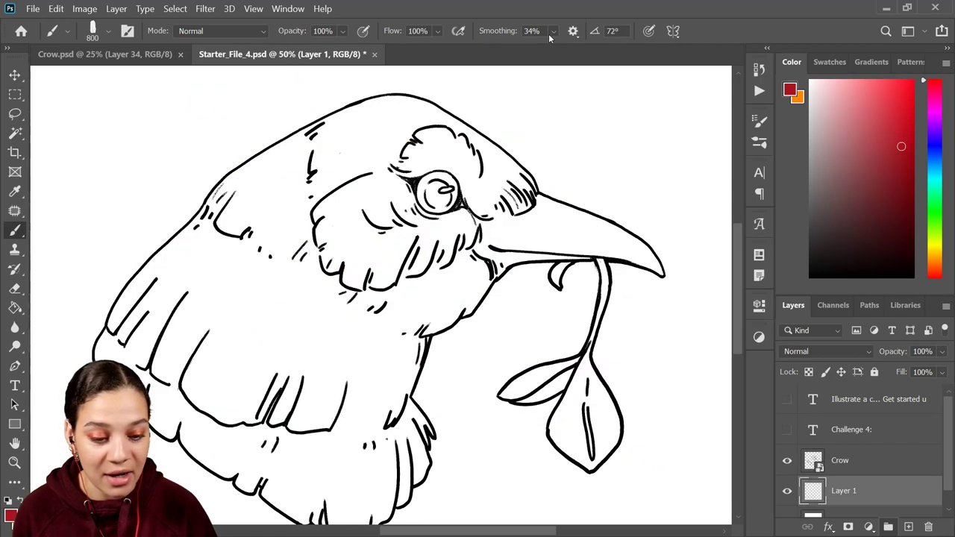
Drop smoothing to 0% and paint several test strokes, undoing them.
{"action": "left_click", "coordinate": [553, 31]}
{"action": "left_click_drag", "start_coordinate": [550, 49], "coordinate": [541, 51]}
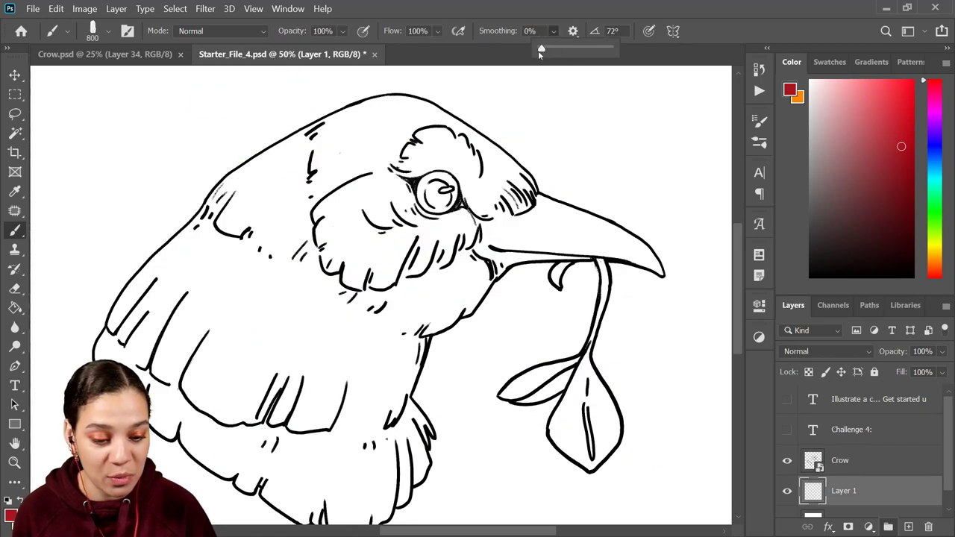
{"action": "mouse_move", "coordinate": [160, 213]}
{"action": "left_mouse_down"}
{"action": "mouse_move", "coordinate": [177, 184]}
{"action": "mouse_move", "coordinate": [466, 127]}
{"action": "mouse_move", "coordinate": [174, 307]}
{"action": "mouse_move", "coordinate": [367, 283]}
{"action": "mouse_move", "coordinate": [601, 204]}
{"action": "mouse_move", "coordinate": [523, 400]}
{"action": "mouse_move", "coordinate": [639, 341]}
{"action": "left_mouse_up"}
{"action": "key", "text": "ctrl+z"}
{"action": "left_click_drag", "start_coordinate": [134, 272], "coordinate": [220, 175]}
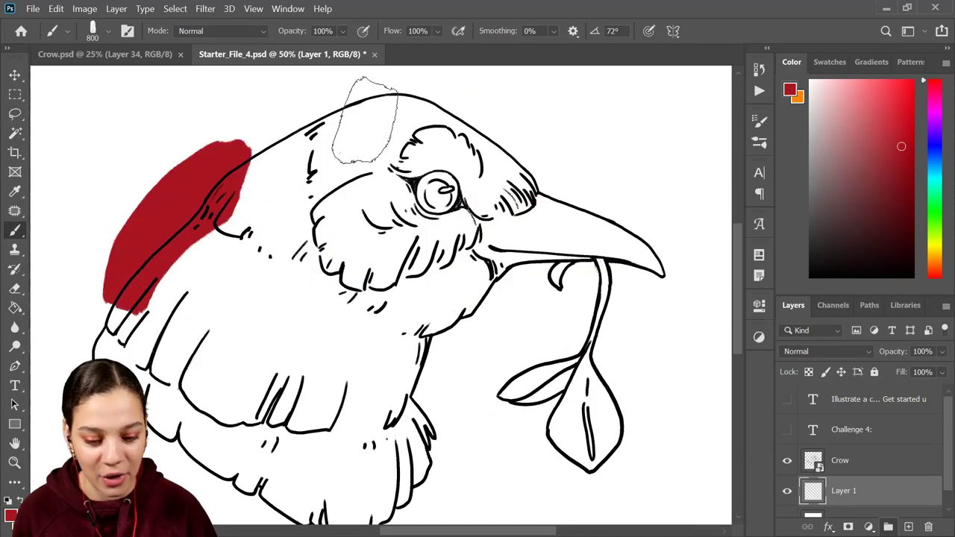
{"action": "mouse_move", "coordinate": [365, 120]}
{"action": "left_mouse_down"}
{"action": "mouse_move", "coordinate": [312, 208]}
{"action": "mouse_move", "coordinate": [223, 299]}
{"action": "mouse_move", "coordinate": [564, 259]}
{"action": "mouse_move", "coordinate": [449, 374]}
{"action": "mouse_move", "coordinate": [656, 403]}
{"action": "mouse_move", "coordinate": [661, 457]}
{"action": "left_mouse_up"}
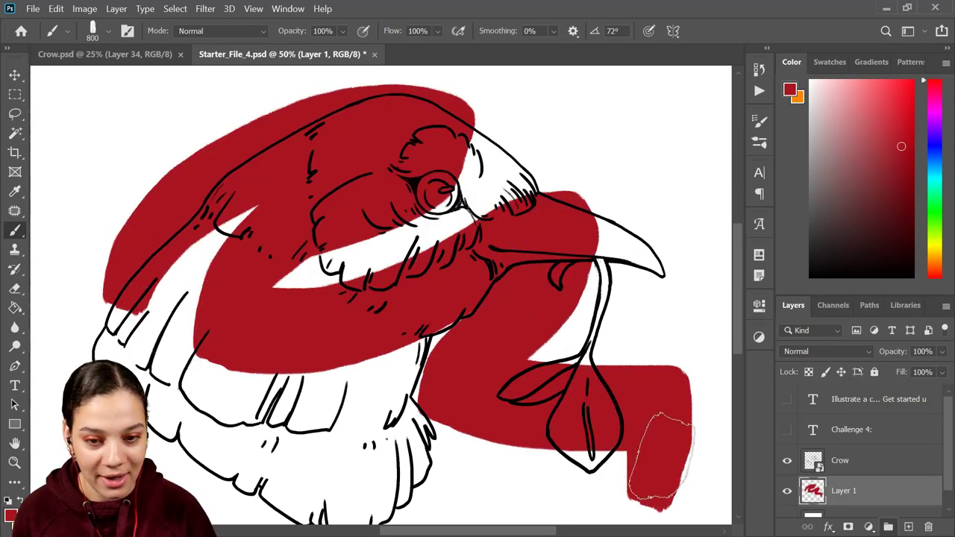
{"action": "key", "text": "ctrl+z"}
{"action": "mouse_move", "coordinate": [283, 191]}
{"action": "left_mouse_down"}
{"action": "mouse_move", "coordinate": [414, 308]}
{"action": "mouse_move", "coordinate": [594, 203]}
{"action": "mouse_move", "coordinate": [672, 409]}
{"action": "mouse_move", "coordinate": [664, 455]}
{"action": "left_mouse_up"}
{"action": "key", "text": "ctrl+z"}
Test a Z stroke at 36% smoothing, undo it, then settle smoothing at 10%.
{"action": "left_click", "coordinate": [553, 32]}
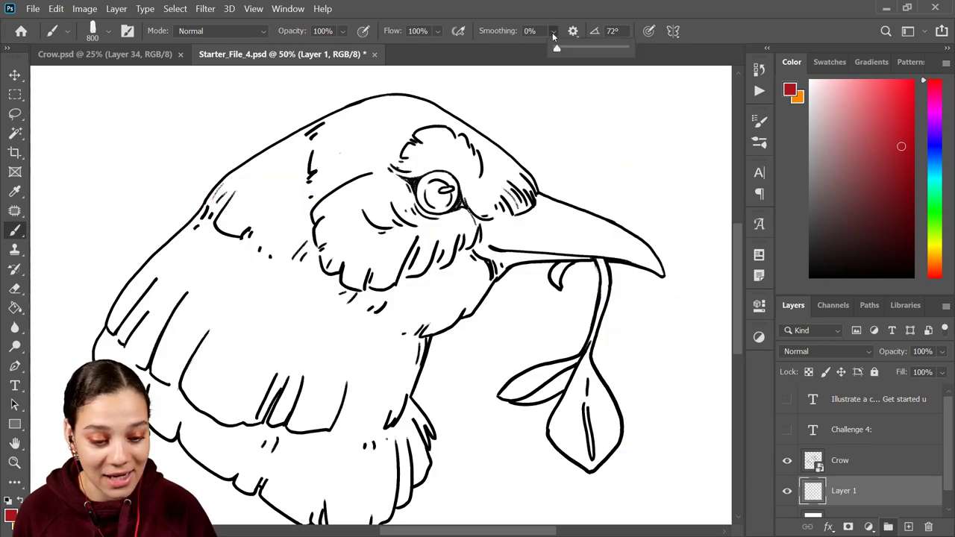
{"action": "left_click", "coordinate": [581, 46]}
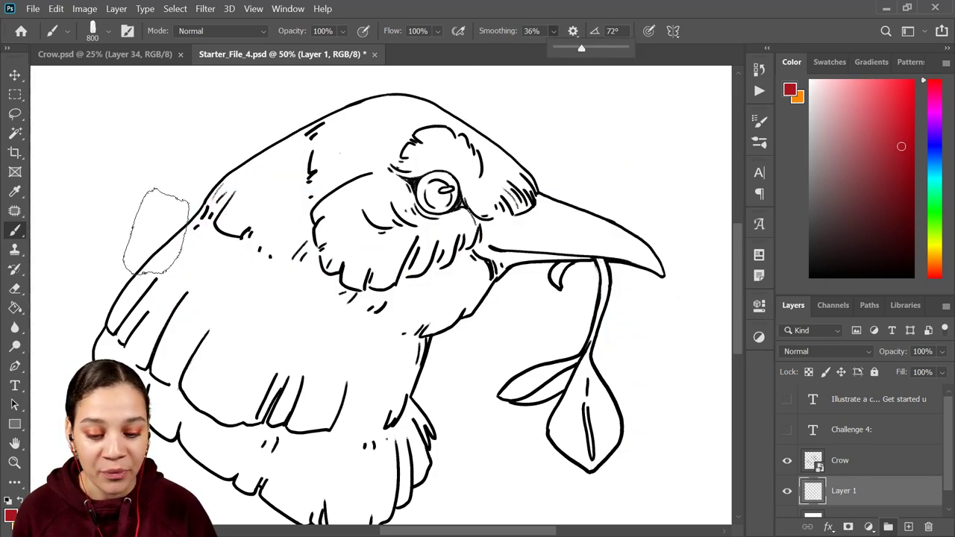
{"action": "left_click_drag", "start_coordinate": [153, 230], "coordinate": [298, 302]}
{"action": "left_click_drag", "start_coordinate": [214, 365], "coordinate": [512, 452]}
{"action": "key", "text": "ctrl+z"}
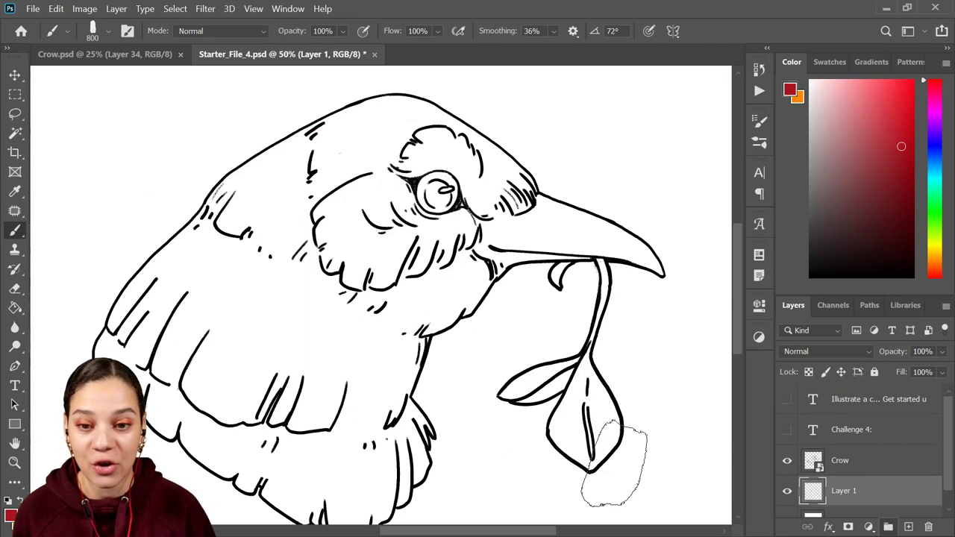
{"action": "left_click", "coordinate": [553, 32]}
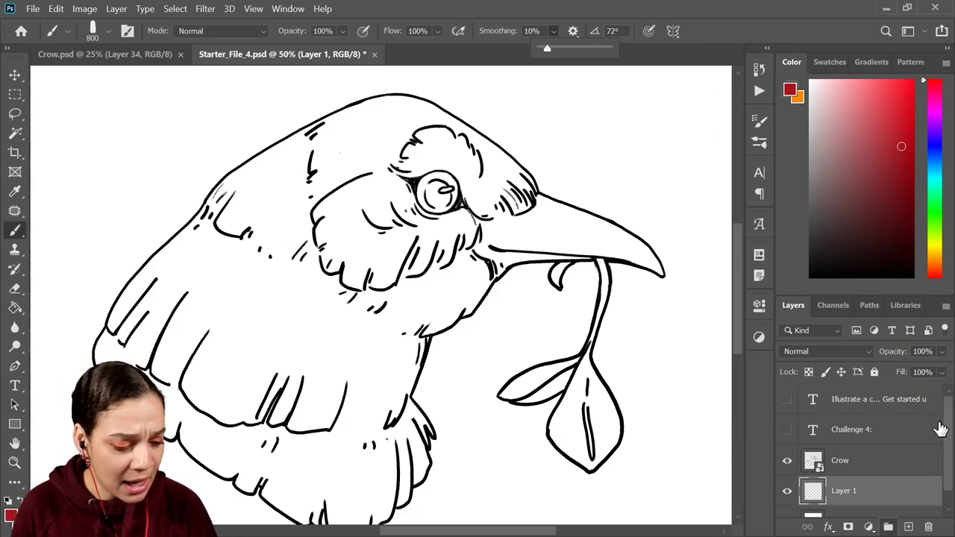
{"action": "key", "text": "ctrl+minus"}
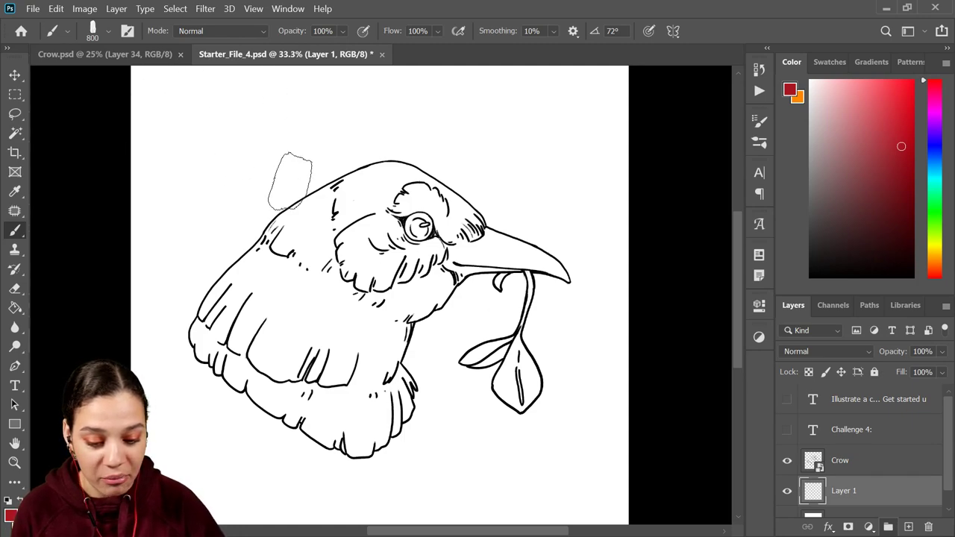
Use the Magic Wand on the Crow layer to select the white background, then Select Inverse.
{"action": "left_click", "coordinate": [15, 132]}
{"action": "right_click", "coordinate": [15, 132]}
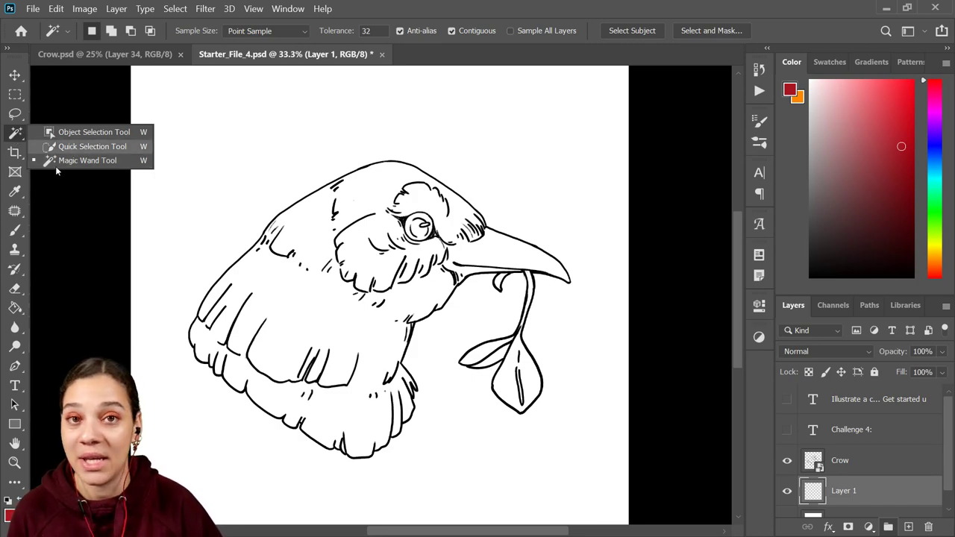
{"action": "left_click", "coordinate": [421, 130]}
{"action": "left_click", "coordinate": [847, 462]}
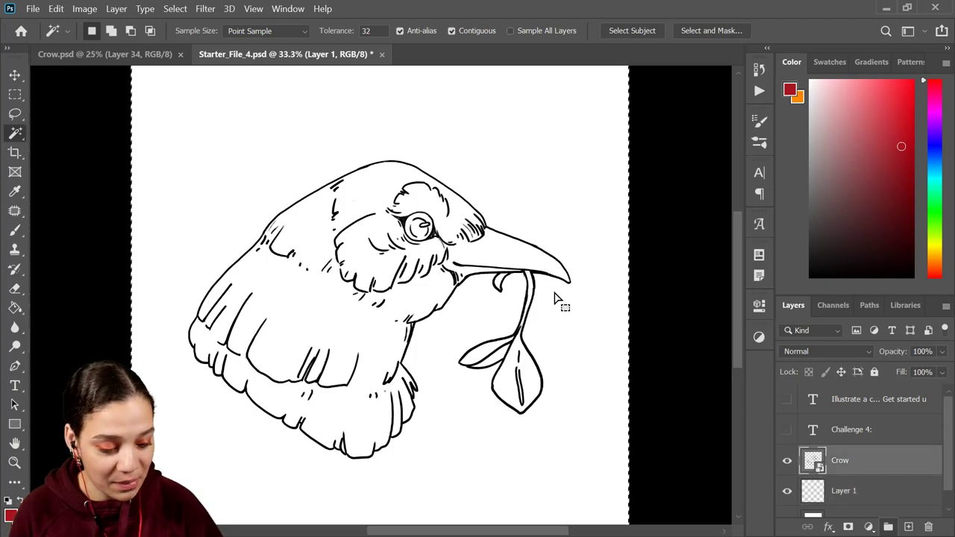
{"action": "key", "text": "ctrl+d"}
{"action": "left_click", "coordinate": [509, 142]}
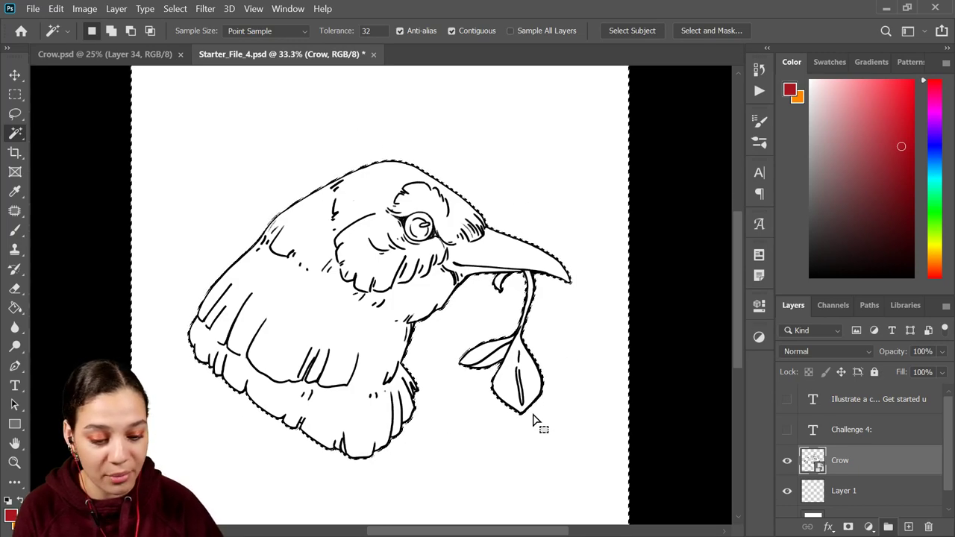
{"action": "right_click", "coordinate": [462, 116]}
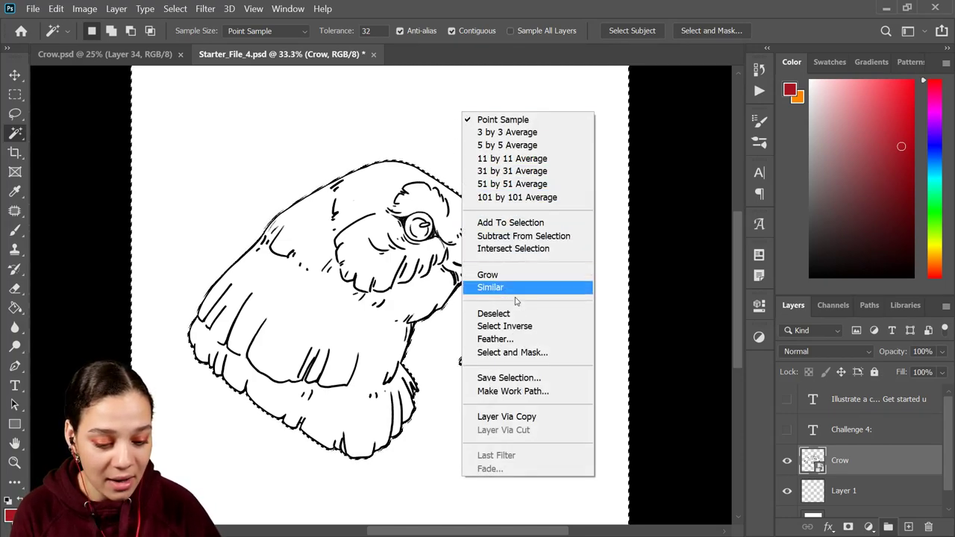
{"action": "left_click", "coordinate": [518, 326]}
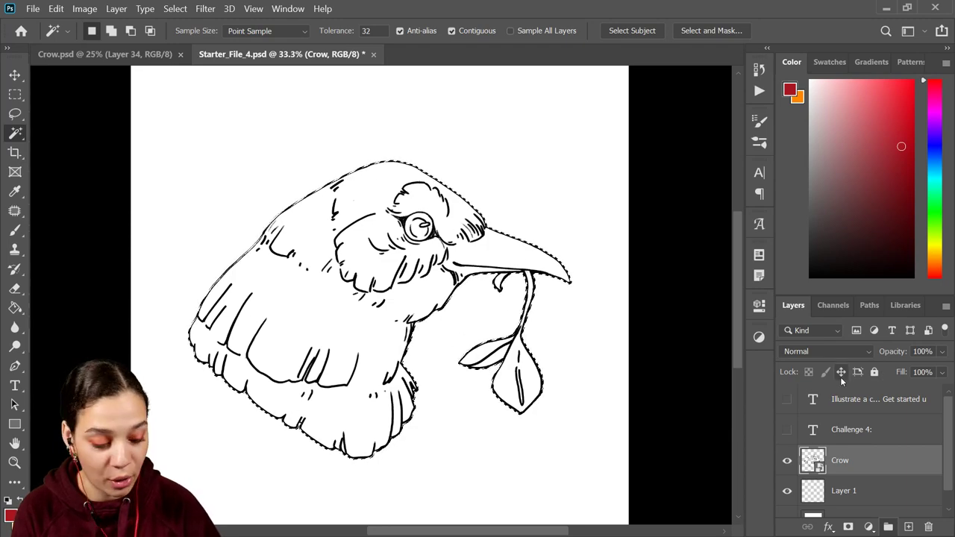
{"action": "left_click", "coordinate": [17, 308]}
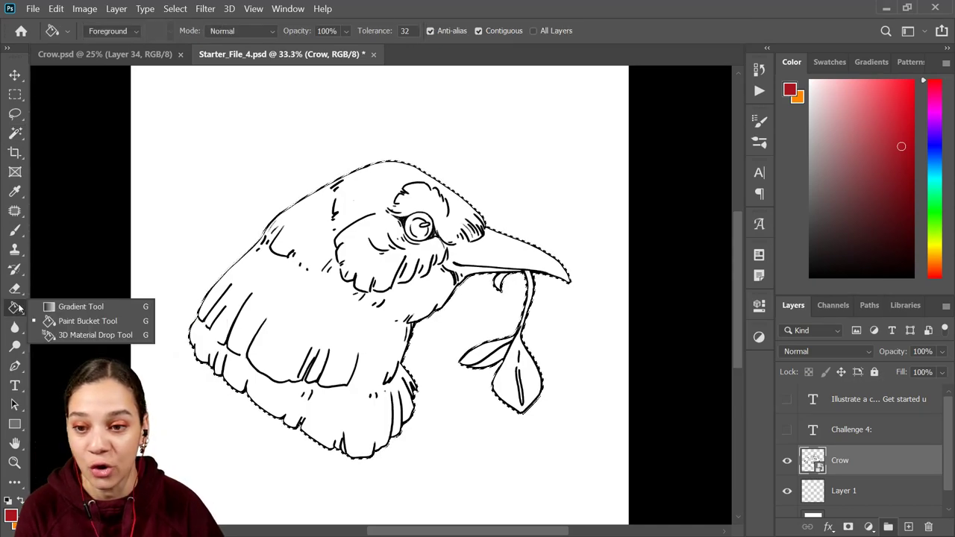
Fill the crow and leaf on Layer 1 with a muted dark purple using the Paint Bucket.
{"action": "left_click", "coordinate": [81, 322]}
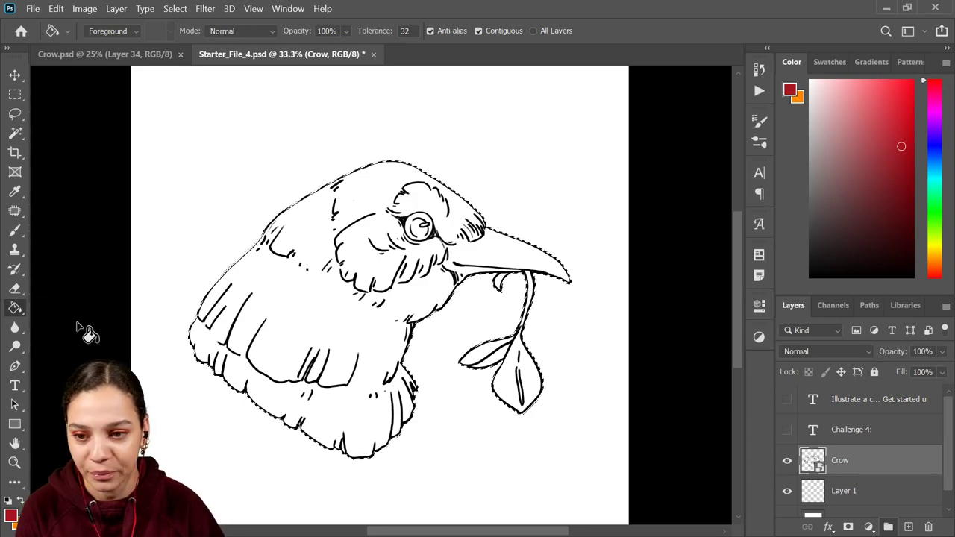
{"action": "left_click", "coordinate": [934, 121]}
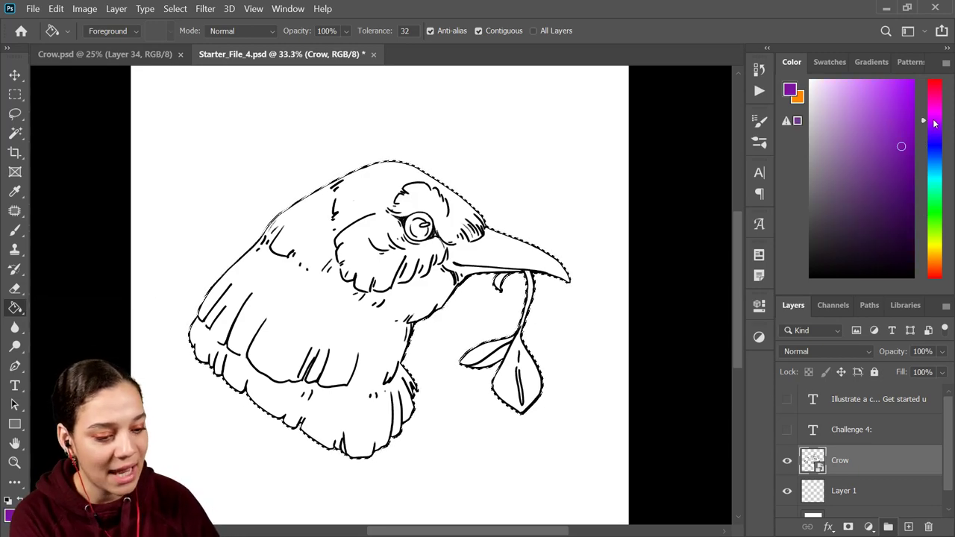
{"action": "left_click_drag", "start_coordinate": [858, 189], "coordinate": [826, 198]}
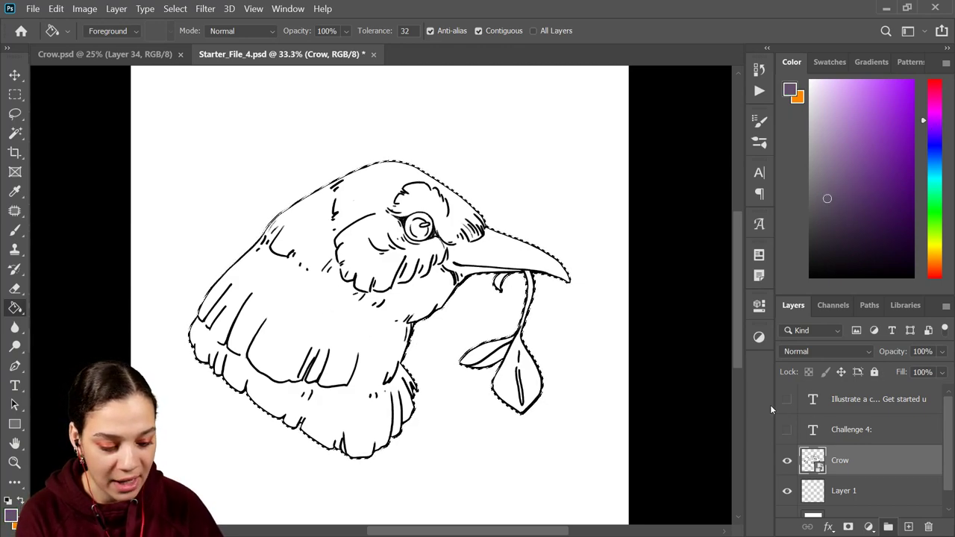
{"action": "left_click", "coordinate": [842, 491]}
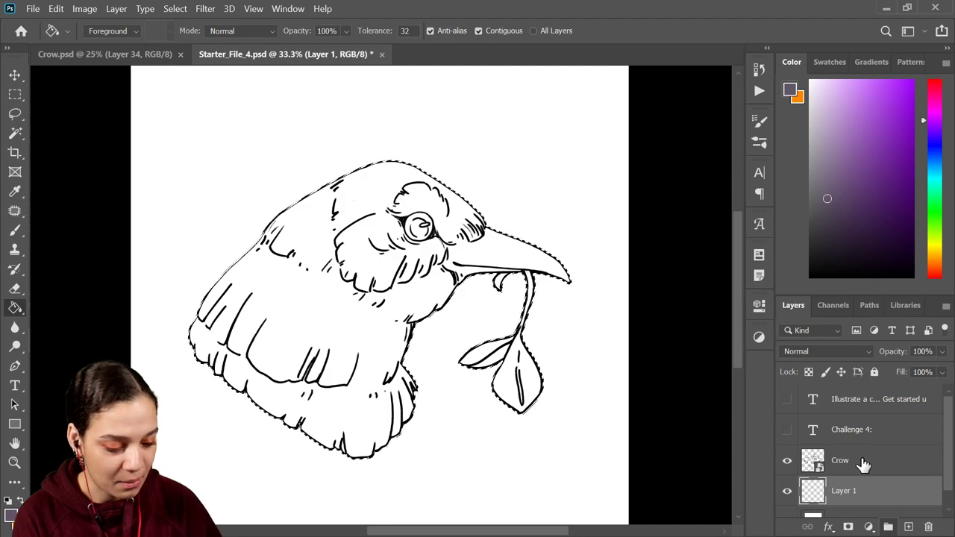
{"action": "left_click", "coordinate": [347, 275]}
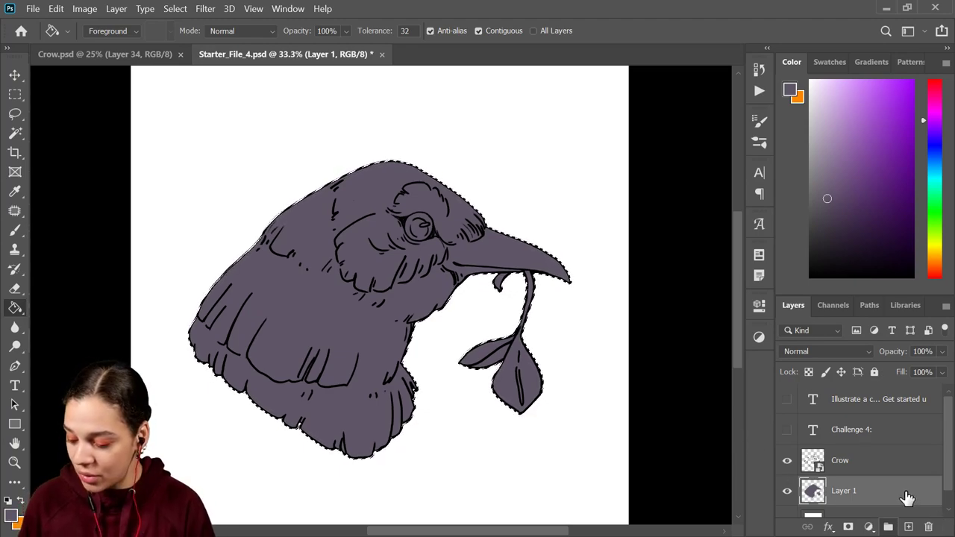
Add a new empty Layer 2 and deselect the crow.
{"action": "key", "text": "ctrl+shift+n"}
{"action": "key", "text": "Return"}
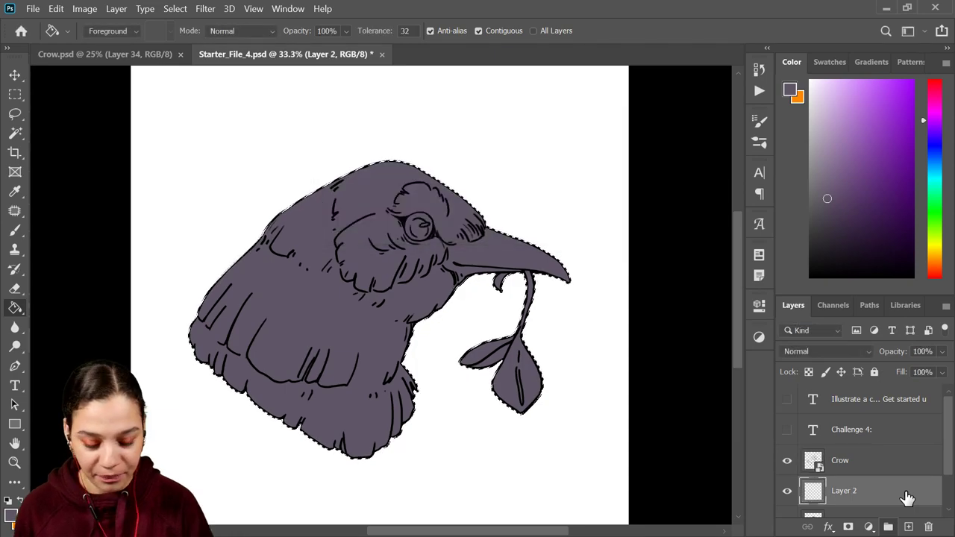
{"action": "key", "text": "ctrl+d"}
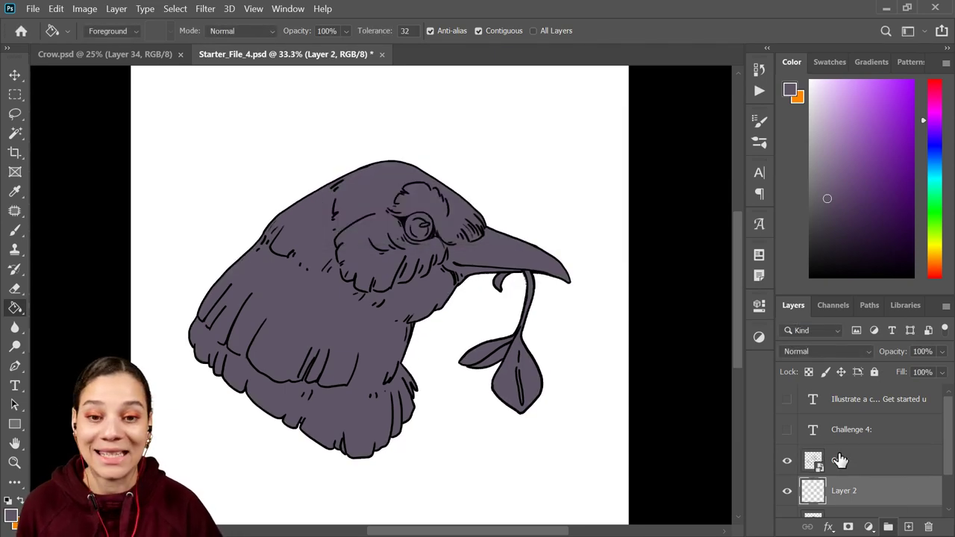
Zoom in on the leaf stem under the beak and switch to a smaller Eraser.
{"action": "scroll", "coordinate": [518, 395], "scroll_direction": "up", "scroll_amount": 3}
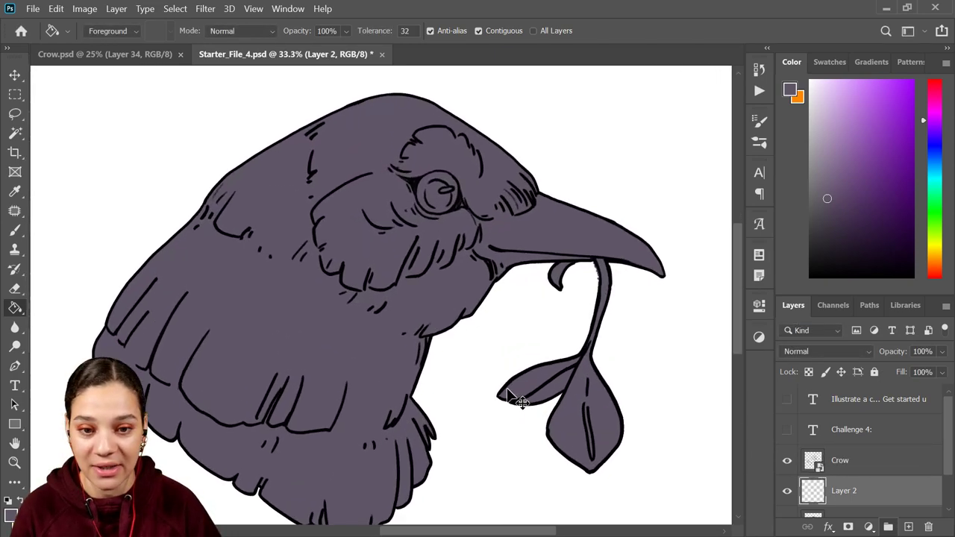
{"action": "scroll", "coordinate": [680, 365], "scroll_direction": "up", "scroll_amount": 3}
{"action": "left_click_drag", "start_coordinate": [682, 335], "coordinate": [486, 385]}
{"action": "left_click_drag", "start_coordinate": [624, 385], "coordinate": [580, 292]}
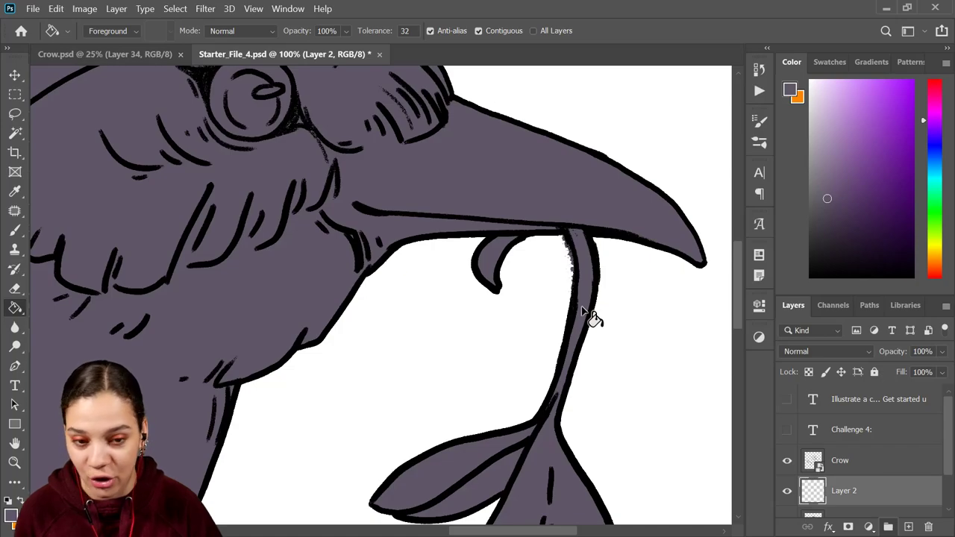
{"action": "key", "text": "e"}
{"action": "key", "text": "bracketleft"}
{"action": "key", "text": "bracketleft"}
{"action": "key", "text": "bracketleft"}
{"action": "key", "text": "bracketleft"}
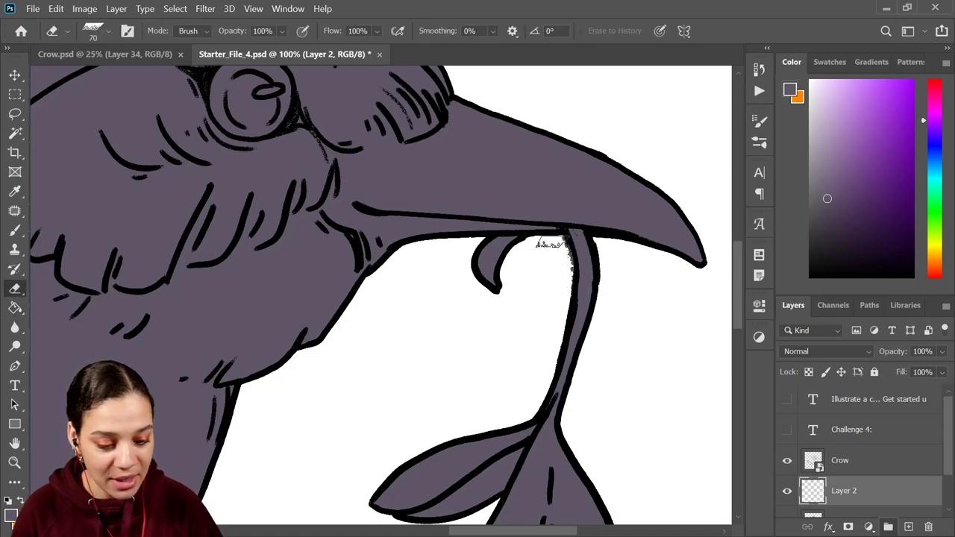
{"action": "key", "text": "bracketleft"}
{"action": "key", "text": "bracketleft"}
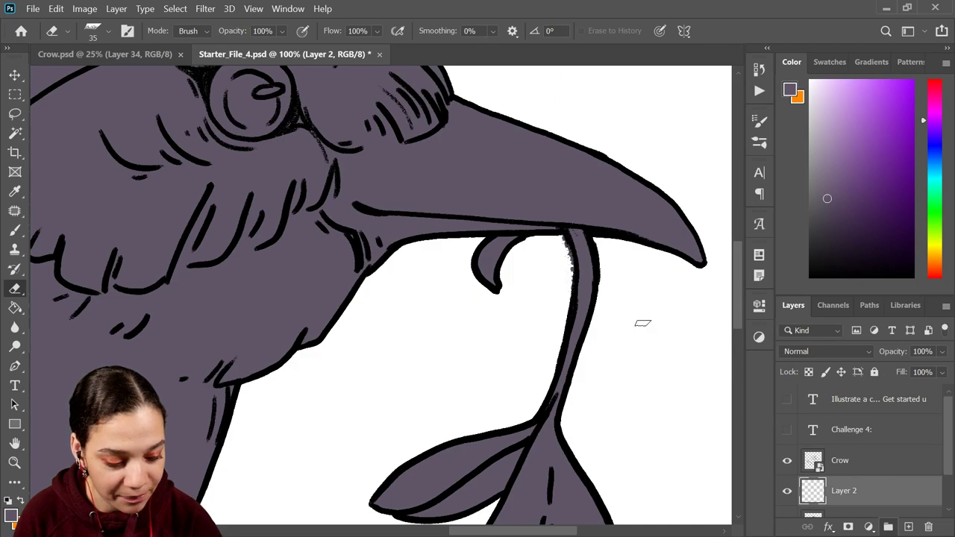
Erase the stray grey specks beside the stem on Layer 1, then return to Layer 2.
{"action": "left_click", "coordinate": [858, 514]}
{"action": "left_click_drag", "start_coordinate": [567, 273], "coordinate": [565, 277]}
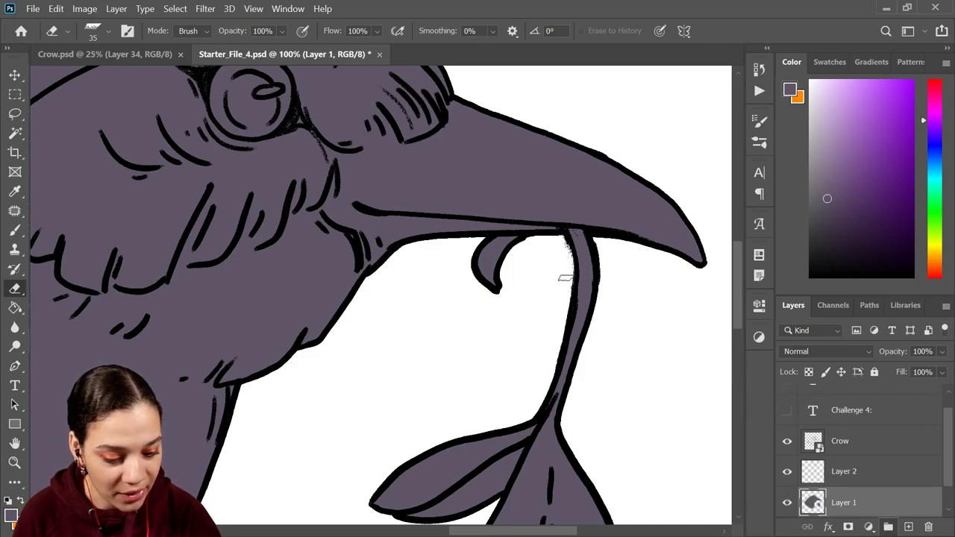
{"action": "scroll", "coordinate": [686, 369], "scroll_direction": "down", "scroll_amount": 4}
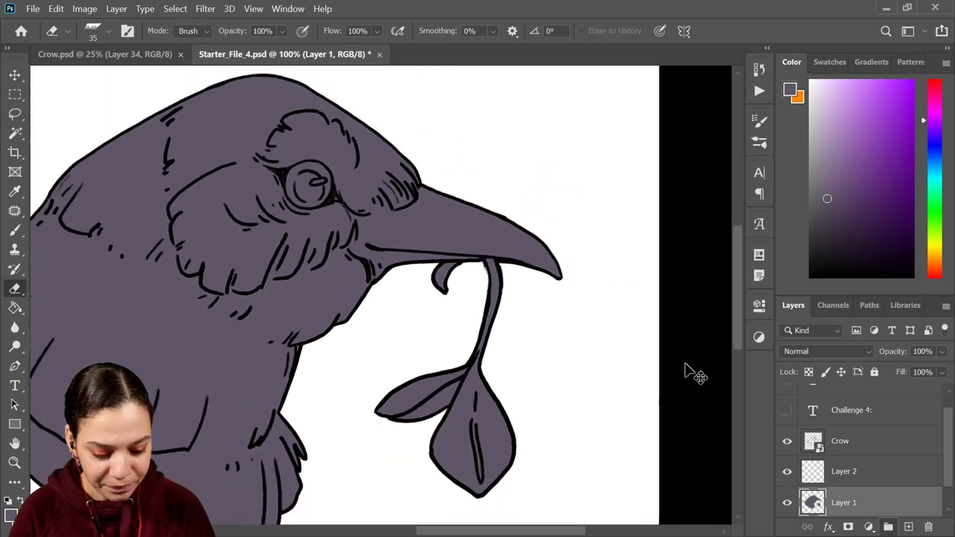
{"action": "scroll", "coordinate": [438, 356], "scroll_direction": "up", "scroll_amount": 2}
{"action": "left_click_drag", "start_coordinate": [438, 356], "coordinate": [473, 326]}
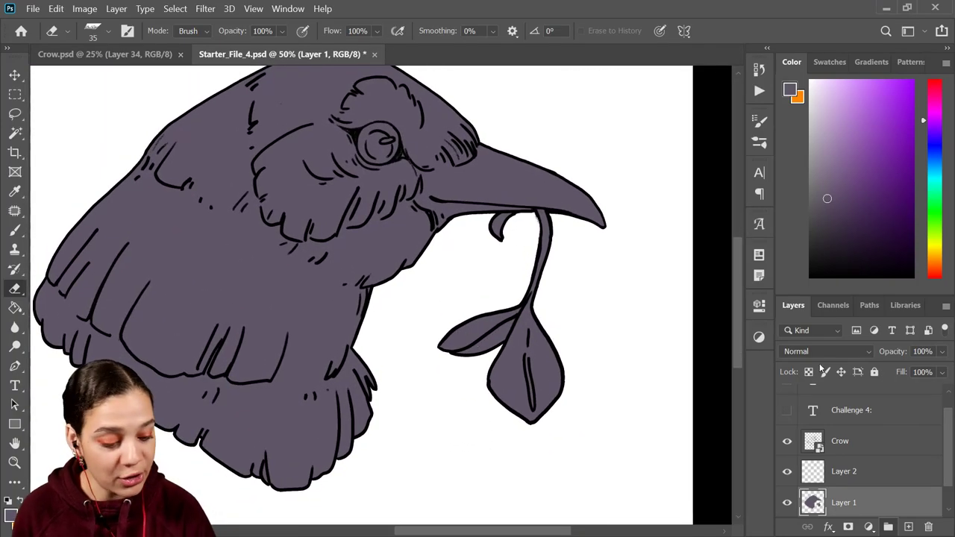
{"action": "left_click", "coordinate": [879, 477]}
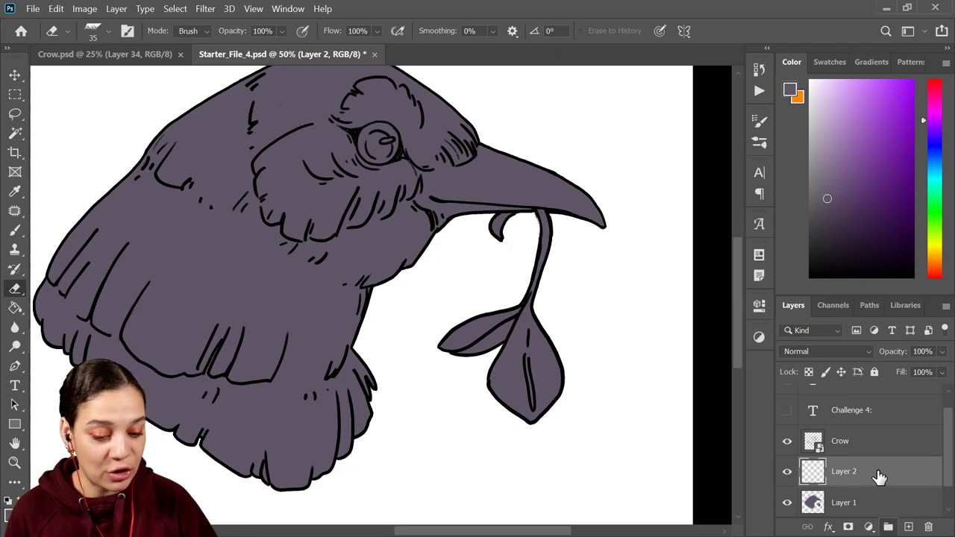
{"action": "key", "text": "b"}
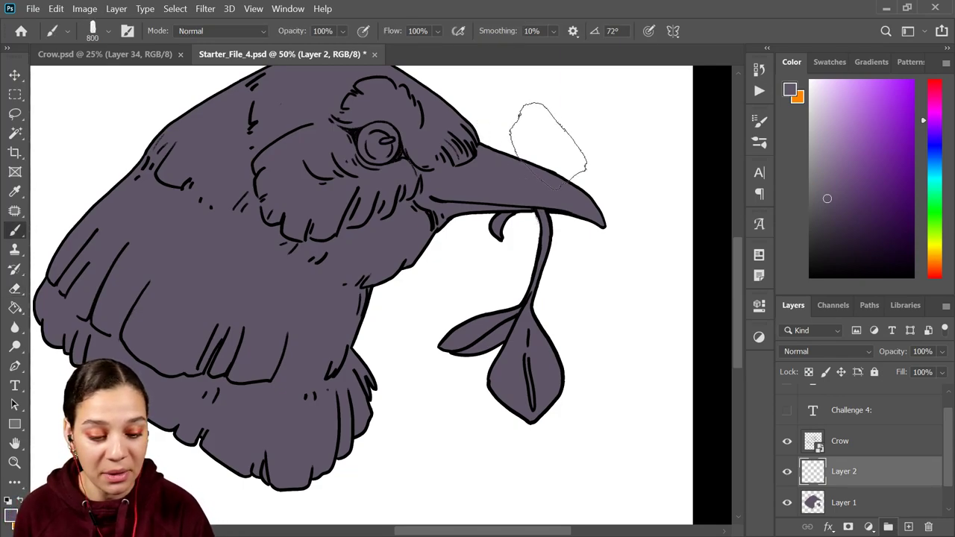
{"action": "key", "text": "bracketleft"}
{"action": "key", "text": "bracketleft"}
{"action": "key", "text": "bracketleft"}
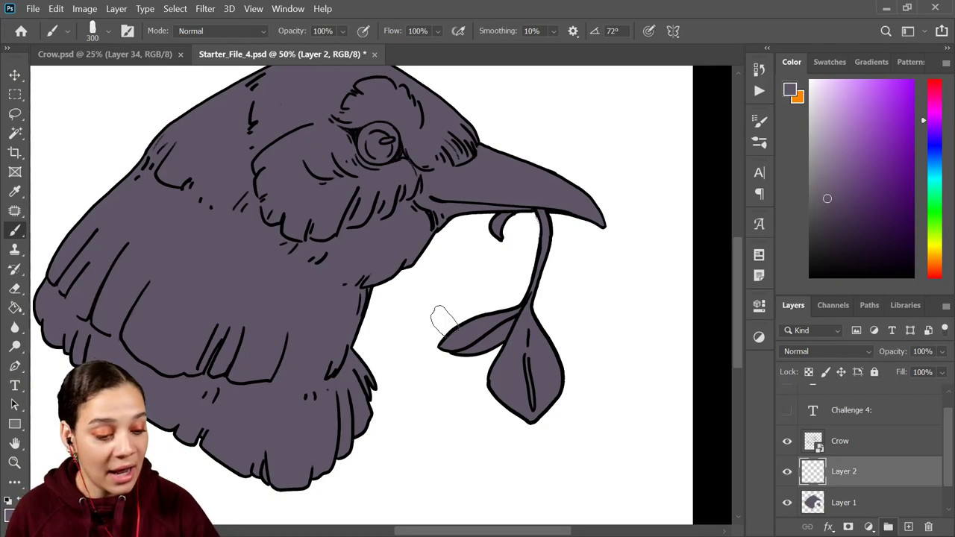
{"action": "left_click_drag", "start_coordinate": [934, 95], "coordinate": [931, 102]}
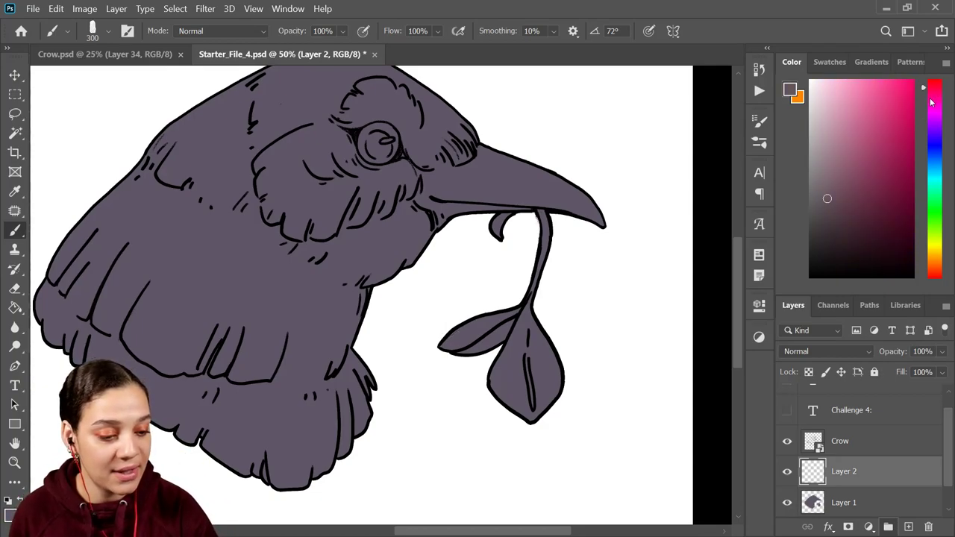
{"action": "left_click", "coordinate": [902, 103]}
{"action": "left_click_drag", "start_coordinate": [627, 97], "coordinate": [287, 242]}
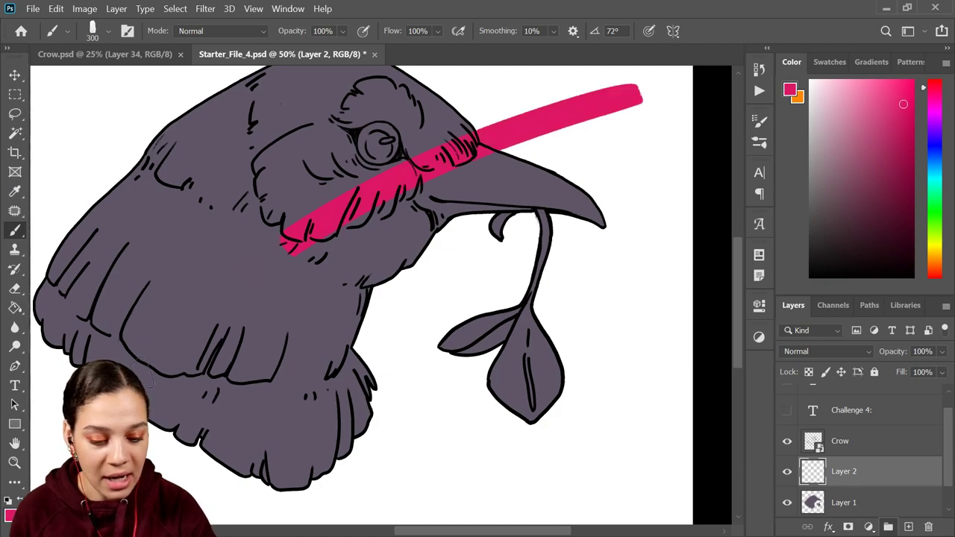
{"action": "mouse_move", "coordinate": [662, 153]}
{"action": "left_mouse_down"}
{"action": "mouse_move", "coordinate": [654, 262]}
{"action": "mouse_move", "coordinate": [492, 436]}
{"action": "left_mouse_up"}
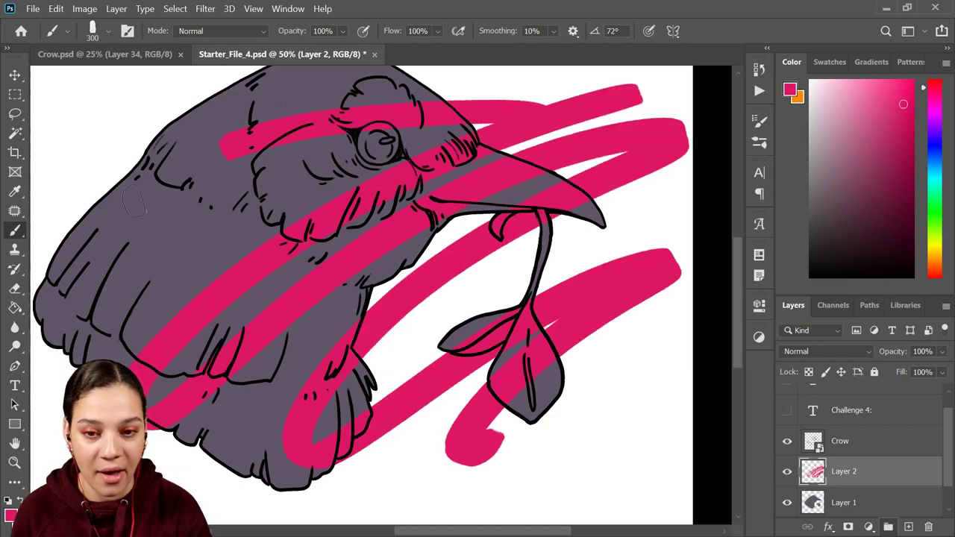
{"action": "left_click_drag", "start_coordinate": [497, 268], "coordinate": [572, 406]}
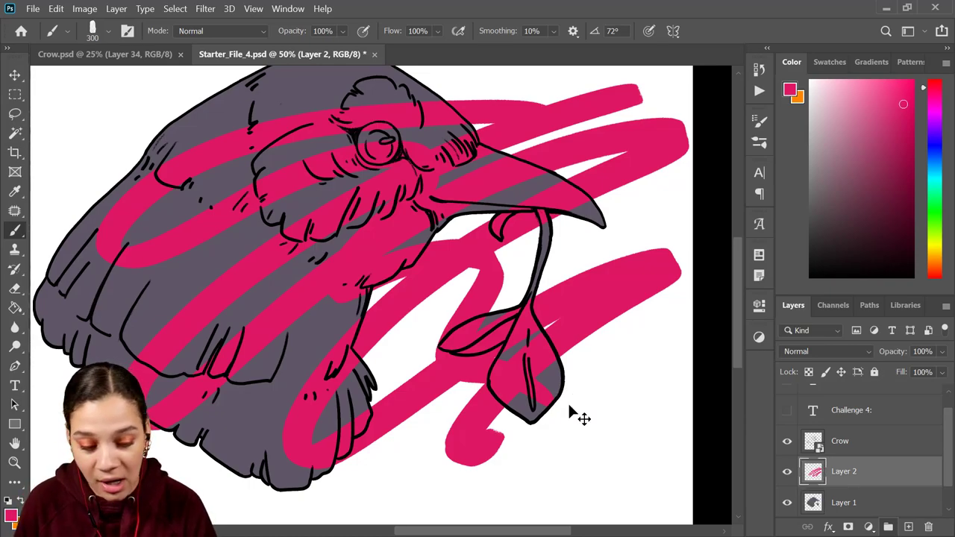
{"action": "key", "text": "ctrl+z"}
{"action": "right_click", "coordinate": [878, 470]}
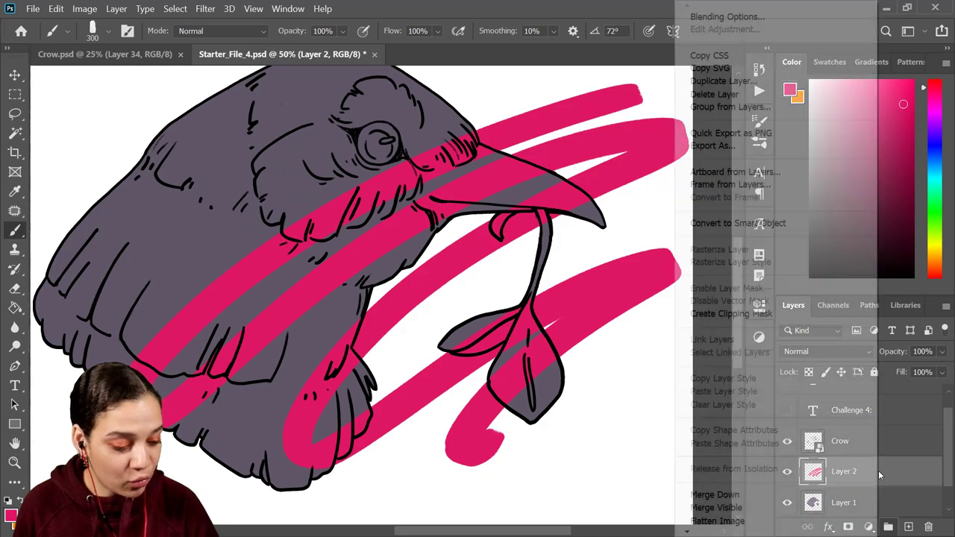
{"action": "left_click", "coordinate": [776, 315]}
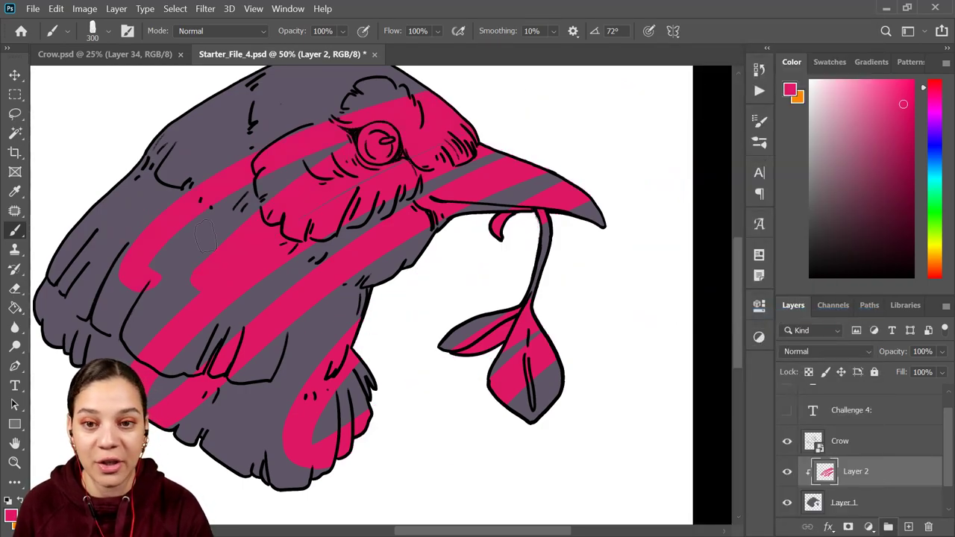
{"action": "key", "text": "ctrl+z"}
{"action": "key", "text": "ctrl+z"}
{"action": "key", "text": "ctrl+z"}
{"action": "key", "text": "ctrl+z"}
{"action": "key", "text": "ctrl+z"}
{"action": "key", "text": "ctrl+z"}
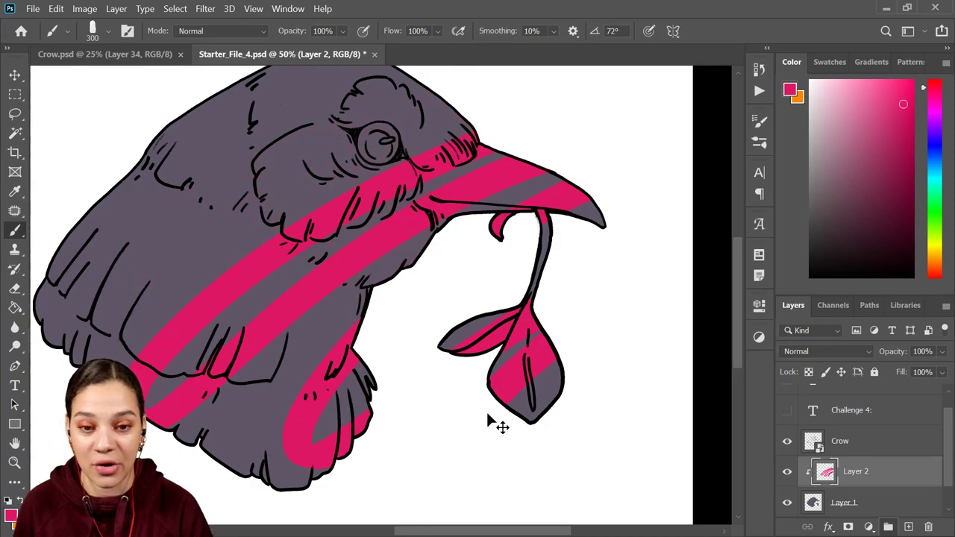
Clip Layer 2 to the crow and sample the crow's purple-grey from the beak.
{"action": "right_click", "coordinate": [869, 481]}
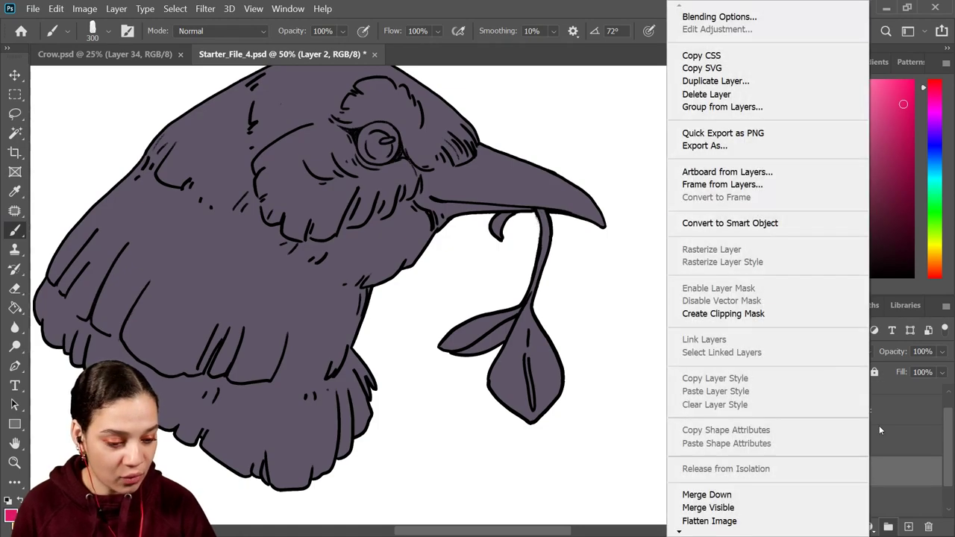
{"action": "left_click", "coordinate": [776, 315]}
{"action": "key", "text": "alt"}
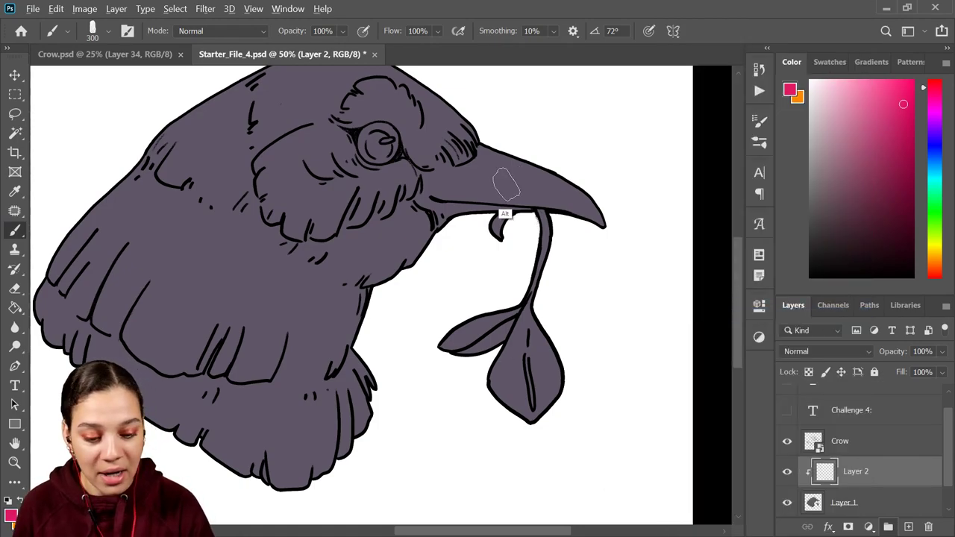
{"action": "left_click", "coordinate": [510, 176], "text": "alt"}
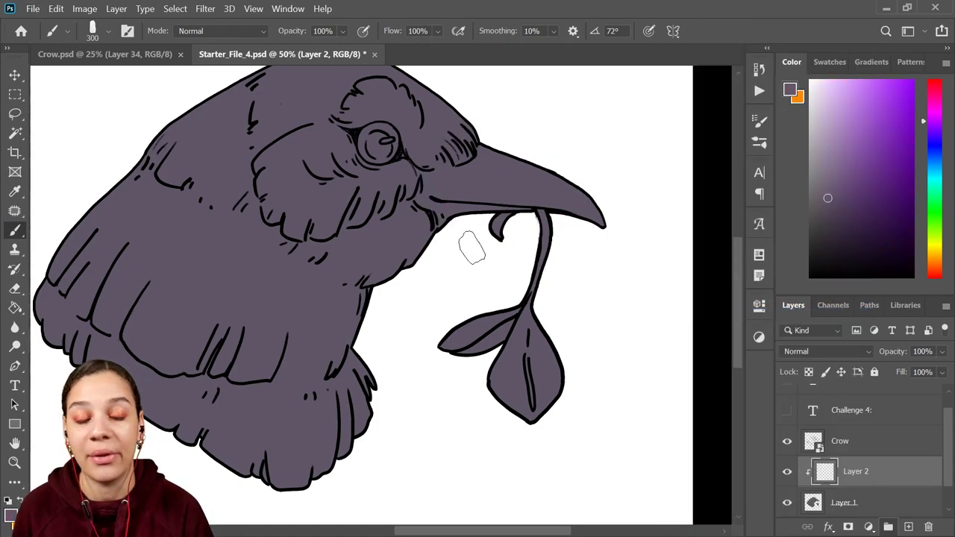
Pick a darker shade of that purple and add an empty Layer 3 above Layer 2.
{"action": "left_click", "coordinate": [838, 223]}
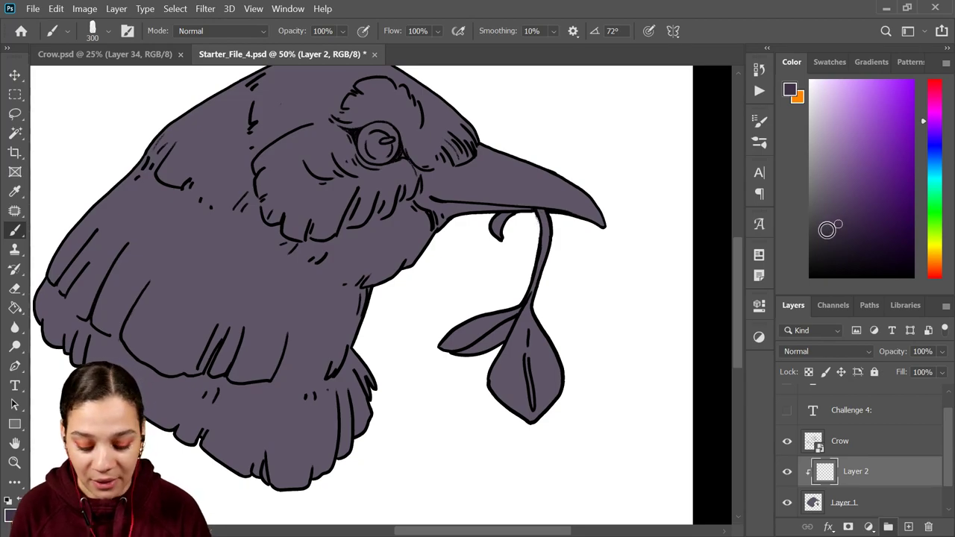
{"action": "key", "text": "ctrl+minus"}
{"action": "key", "text": "ctrl+plus"}
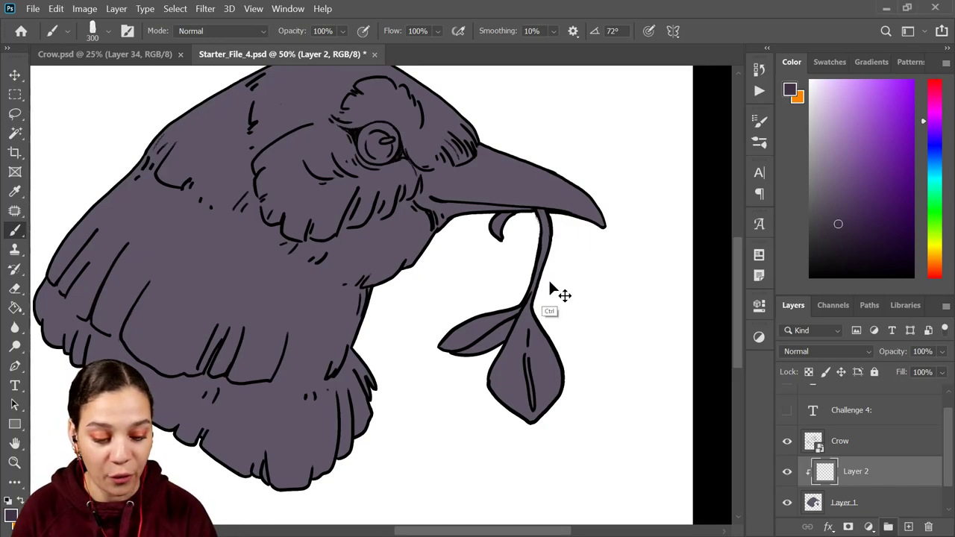
{"action": "key", "text": "ctrl+minus"}
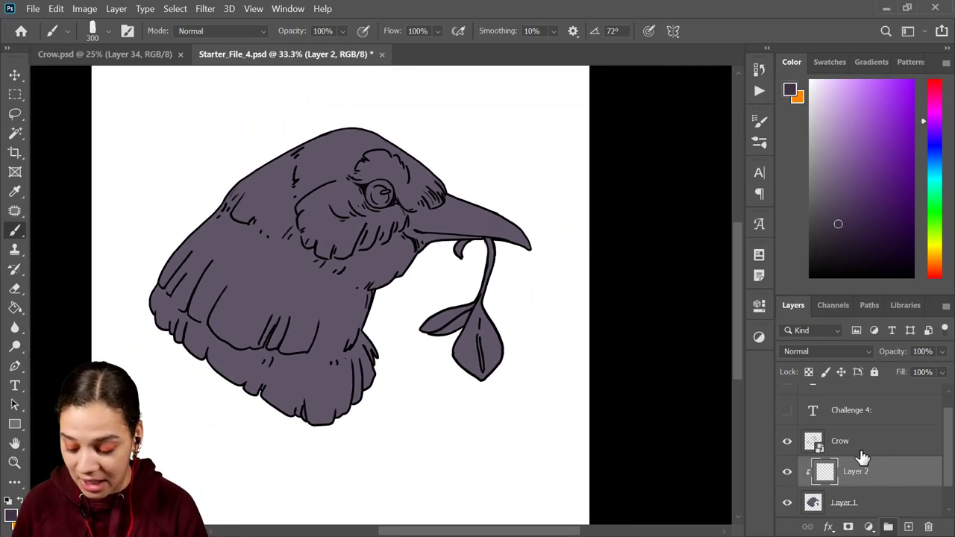
{"action": "key", "text": "ctrl+shift+alt+n"}
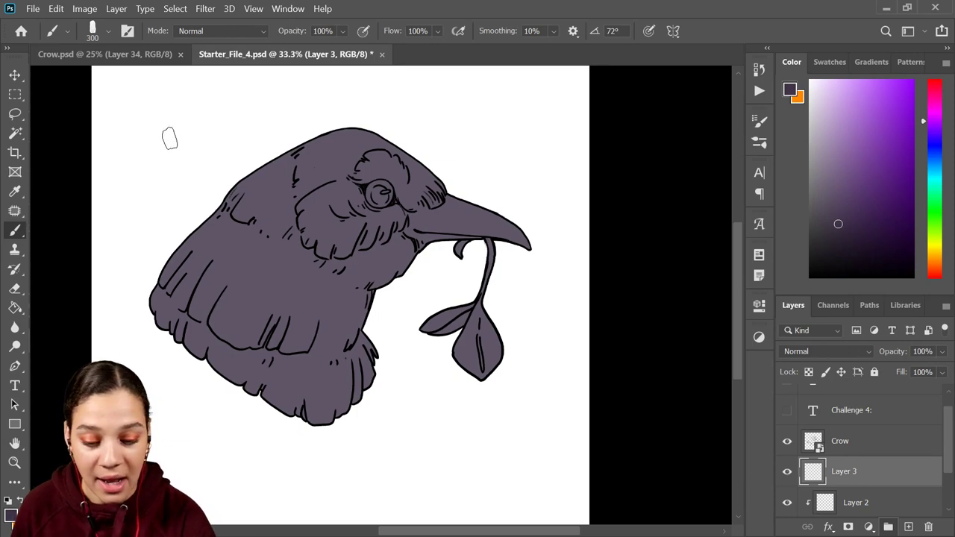
Paint a dark circle with an arrow pointing down into the crow's head on Layer 3.
{"action": "mouse_move", "coordinate": [224, 115]}
{"action": "left_mouse_down"}
{"action": "mouse_move", "coordinate": [209, 153]}
{"action": "mouse_move", "coordinate": [258, 90]}
{"action": "mouse_move", "coordinate": [186, 134]}
{"action": "mouse_move", "coordinate": [262, 124]}
{"action": "mouse_move", "coordinate": [188, 112]}
{"action": "left_mouse_up"}
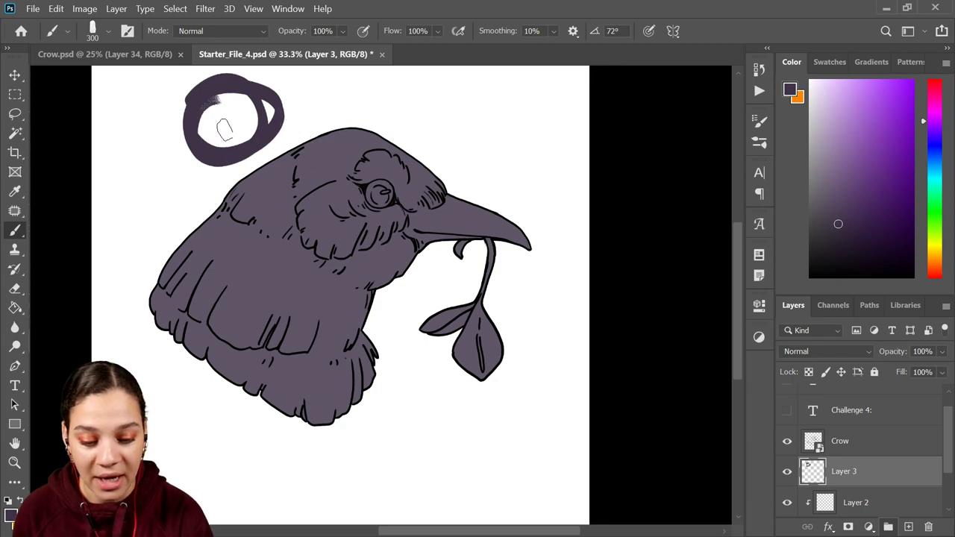
{"action": "left_click_drag", "start_coordinate": [224, 129], "coordinate": [276, 210]}
{"action": "left_click_drag", "start_coordinate": [227, 182], "coordinate": [276, 213]}
{"action": "left_click_drag", "start_coordinate": [282, 161], "coordinate": [280, 213]}
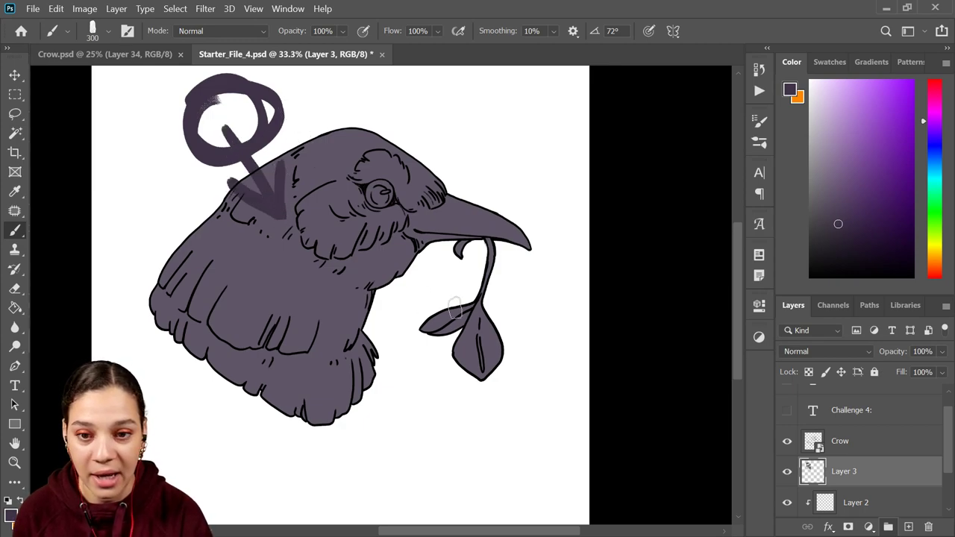
On Layer 2, shade the beak underside and throat darker, undoing the extra chest strokes.
{"action": "left_click", "coordinate": [884, 504]}
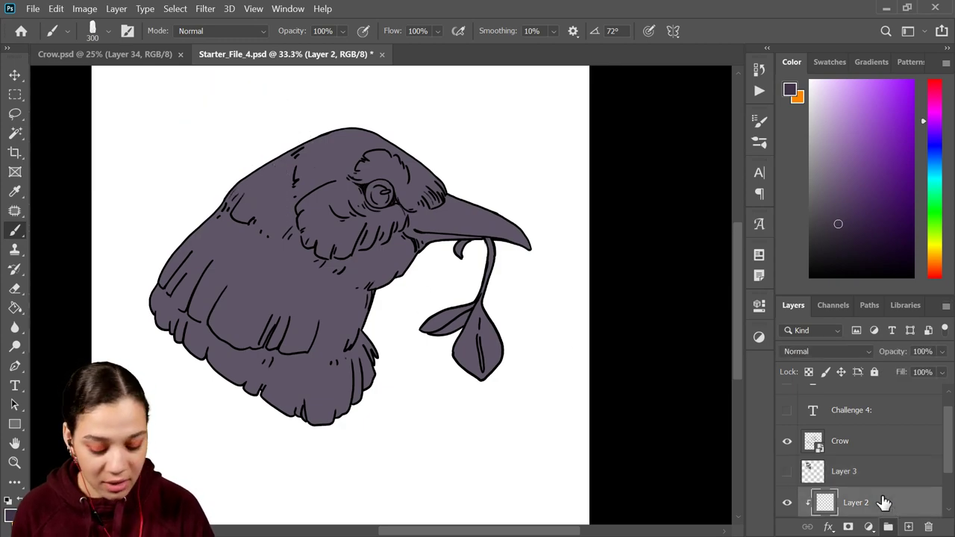
{"action": "key", "text": "ctrl+plus"}
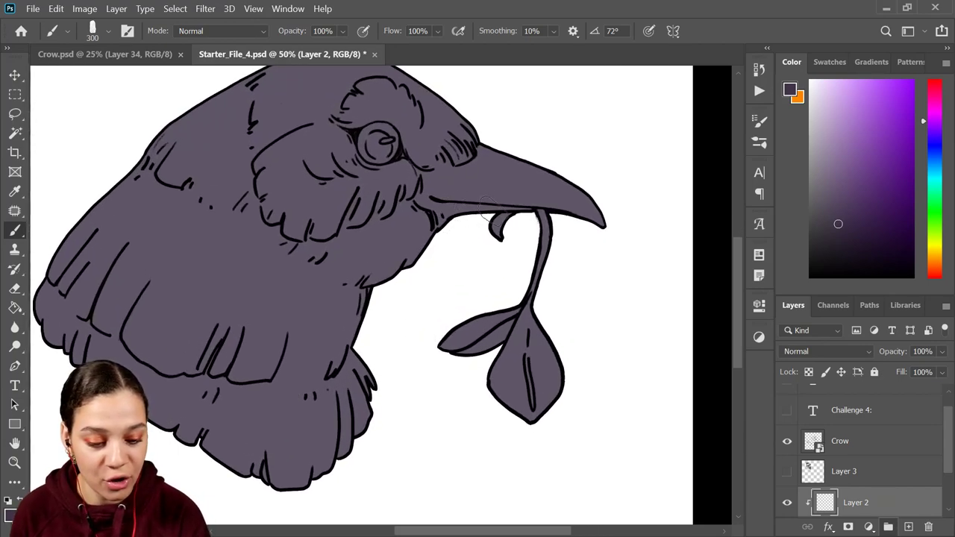
{"action": "mouse_move", "coordinate": [489, 209]}
{"action": "left_mouse_down"}
{"action": "mouse_move", "coordinate": [411, 248]}
{"action": "mouse_move", "coordinate": [465, 231]}
{"action": "mouse_move", "coordinate": [451, 220]}
{"action": "mouse_move", "coordinate": [394, 268]}
{"action": "mouse_move", "coordinate": [430, 213]}
{"action": "mouse_move", "coordinate": [378, 257]}
{"action": "mouse_move", "coordinate": [414, 210]}
{"action": "mouse_move", "coordinate": [351, 283]}
{"action": "mouse_move", "coordinate": [408, 217]}
{"action": "mouse_move", "coordinate": [409, 206]}
{"action": "mouse_move", "coordinate": [354, 281]}
{"action": "mouse_move", "coordinate": [406, 202]}
{"action": "mouse_move", "coordinate": [371, 285]}
{"action": "mouse_move", "coordinate": [486, 271]}
{"action": "left_mouse_up"}
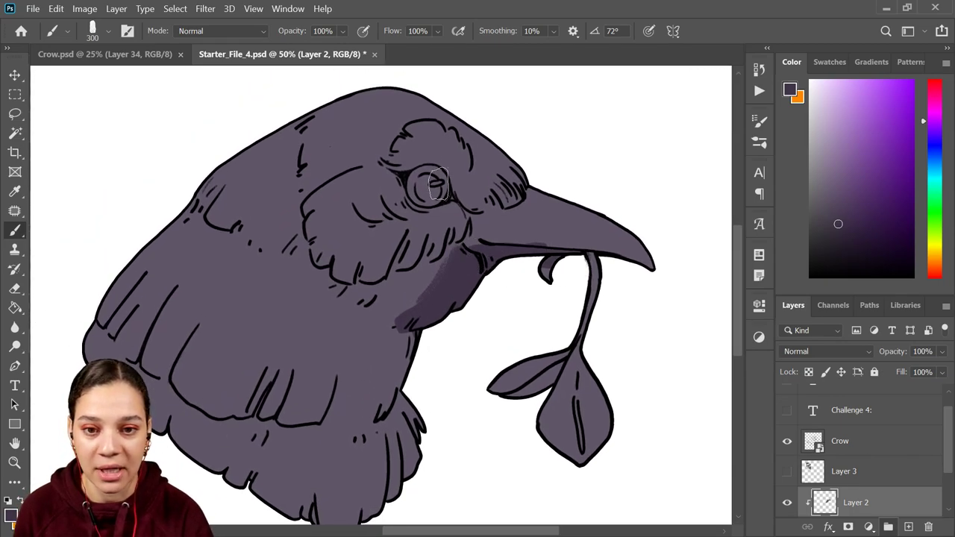
{"action": "mouse_move", "coordinate": [385, 219]}
{"action": "left_mouse_down"}
{"action": "mouse_move", "coordinate": [455, 255]}
{"action": "mouse_move", "coordinate": [478, 280]}
{"action": "mouse_move", "coordinate": [435, 293]}
{"action": "mouse_move", "coordinate": [340, 408]}
{"action": "mouse_move", "coordinate": [350, 404]}
{"action": "mouse_move", "coordinate": [349, 431]}
{"action": "mouse_move", "coordinate": [368, 441]}
{"action": "mouse_move", "coordinate": [444, 398]}
{"action": "mouse_move", "coordinate": [442, 436]}
{"action": "left_mouse_up"}
{"action": "key", "text": "ctrl+minus"}
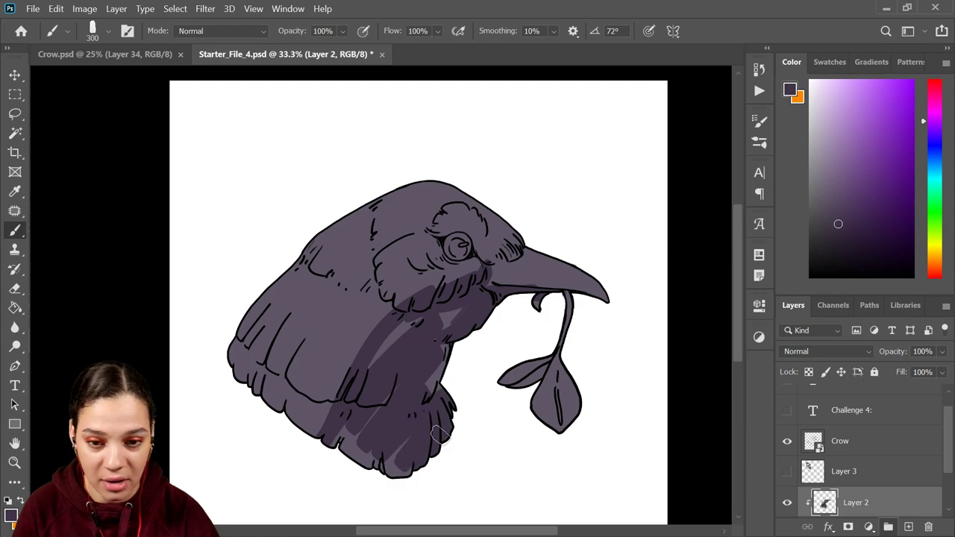
{"action": "key", "text": "ctrl+z"}
{"action": "key", "text": "ctrl+plus"}
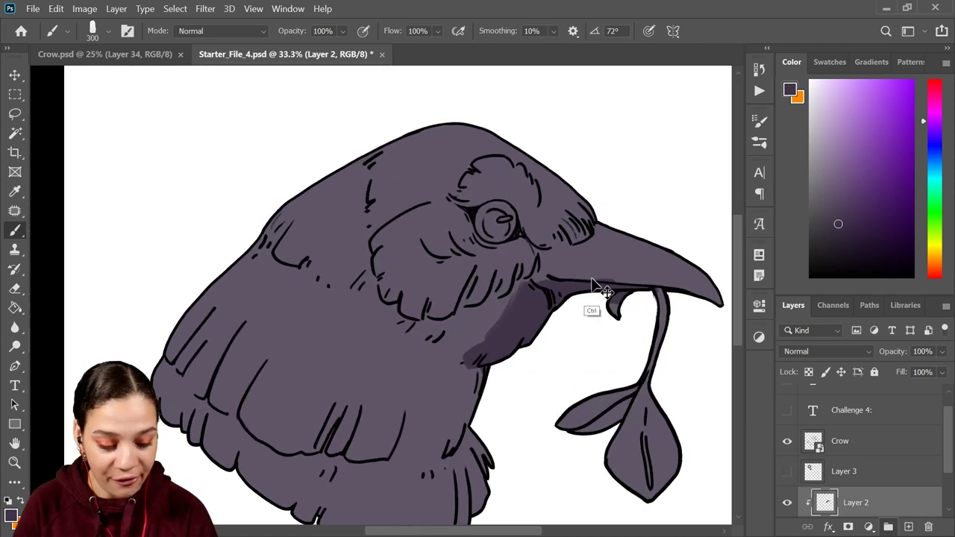
Paint darker purple shadows along the beak underside, throat and down the chest edge.
{"action": "left_click_drag", "start_coordinate": [528, 285], "coordinate": [659, 283]}
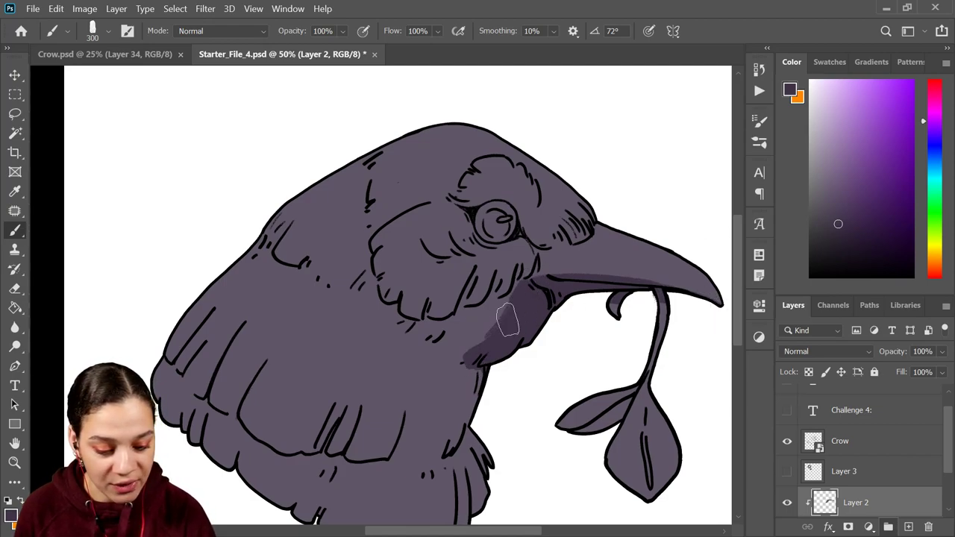
{"action": "left_click_drag", "start_coordinate": [505, 320], "coordinate": [463, 366]}
{"action": "left_click_drag", "start_coordinate": [554, 341], "coordinate": [531, 275]}
{"action": "left_click_drag", "start_coordinate": [453, 306], "coordinate": [420, 379]}
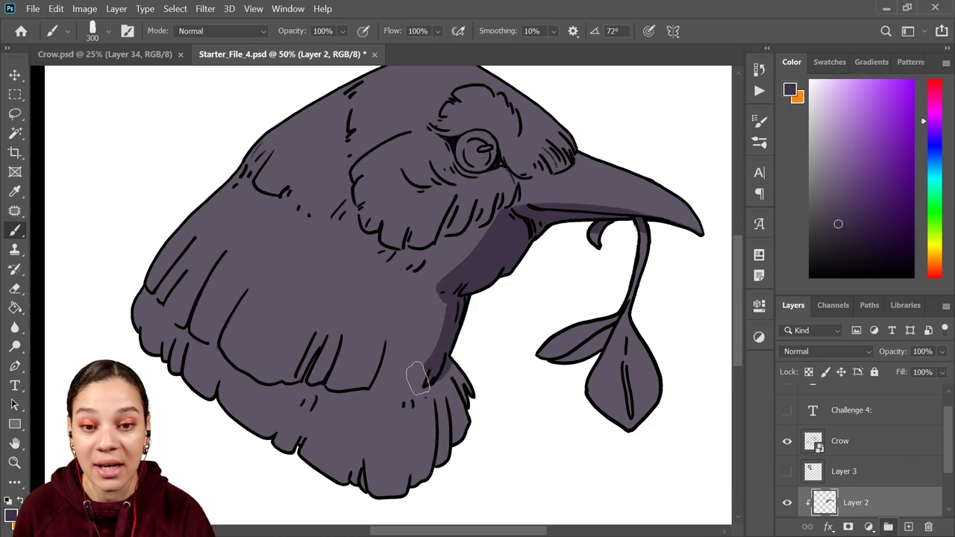
{"action": "left_click_drag", "start_coordinate": [448, 299], "coordinate": [405, 385]}
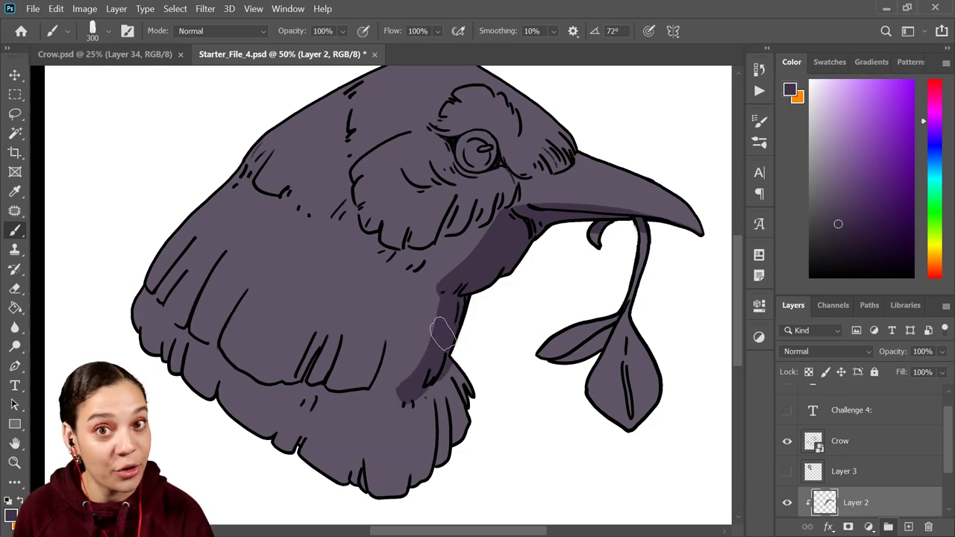
{"action": "left_click_drag", "start_coordinate": [442, 301], "coordinate": [396, 383]}
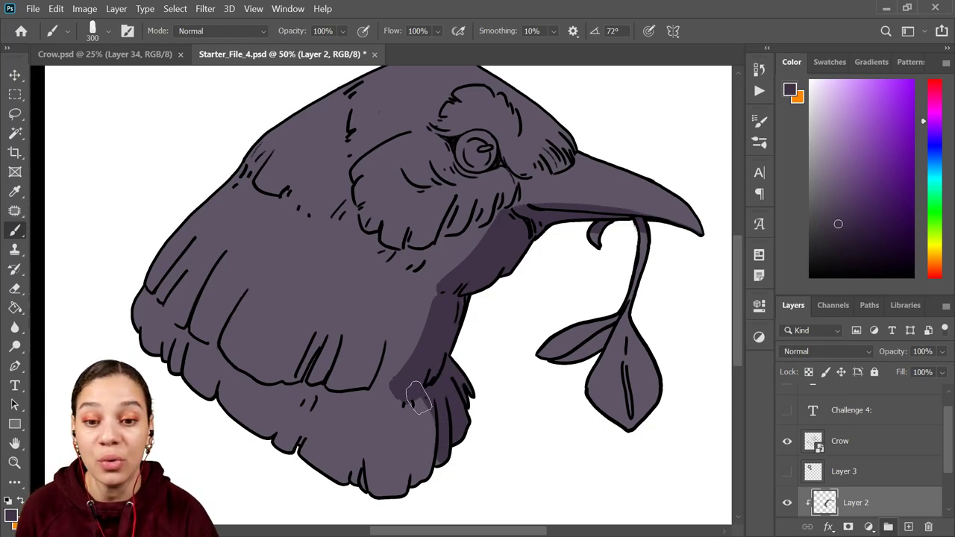
{"action": "mouse_move", "coordinate": [418, 399]}
{"action": "left_mouse_down"}
{"action": "mouse_move", "coordinate": [414, 455]}
{"action": "mouse_move", "coordinate": [407, 416]}
{"action": "mouse_move", "coordinate": [423, 456]}
{"action": "mouse_move", "coordinate": [439, 451]}
{"action": "mouse_move", "coordinate": [406, 361]}
{"action": "left_mouse_up"}
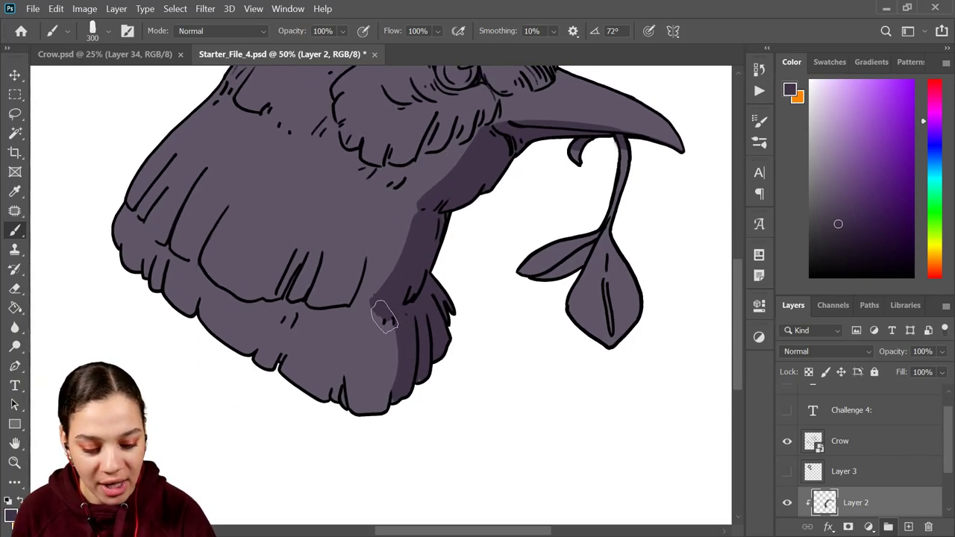
{"action": "left_click_drag", "start_coordinate": [382, 316], "coordinate": [386, 399]}
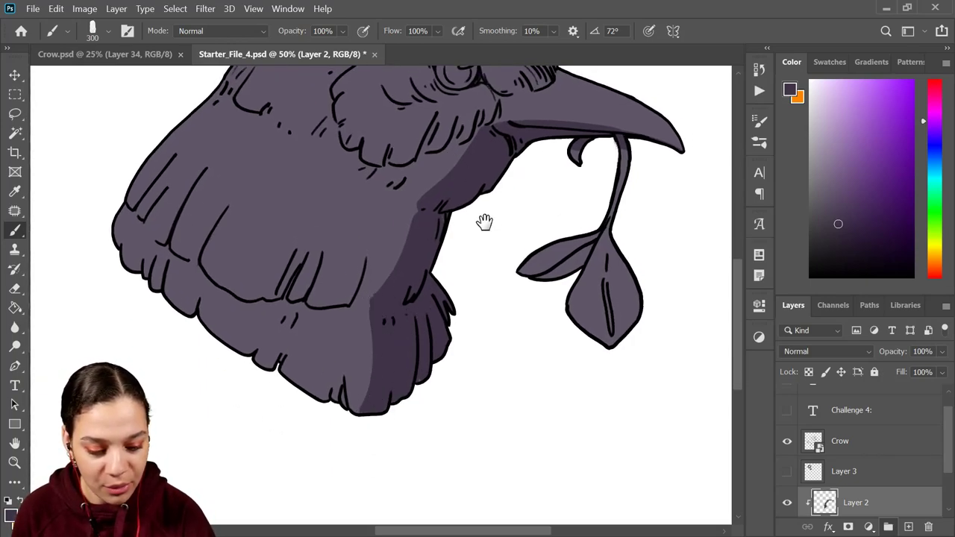
Shade under the eye, at the beak base, along the cheek line and the wing line.
{"action": "left_click_drag", "start_coordinate": [485, 222], "coordinate": [485, 273]}
{"action": "mouse_move", "coordinate": [460, 219]}
{"action": "left_mouse_down"}
{"action": "mouse_move", "coordinate": [422, 248]}
{"action": "mouse_move", "coordinate": [440, 220]}
{"action": "mouse_move", "coordinate": [378, 270]}
{"action": "mouse_move", "coordinate": [387, 249]}
{"action": "mouse_move", "coordinate": [373, 268]}
{"action": "mouse_move", "coordinate": [339, 278]}
{"action": "left_mouse_up"}
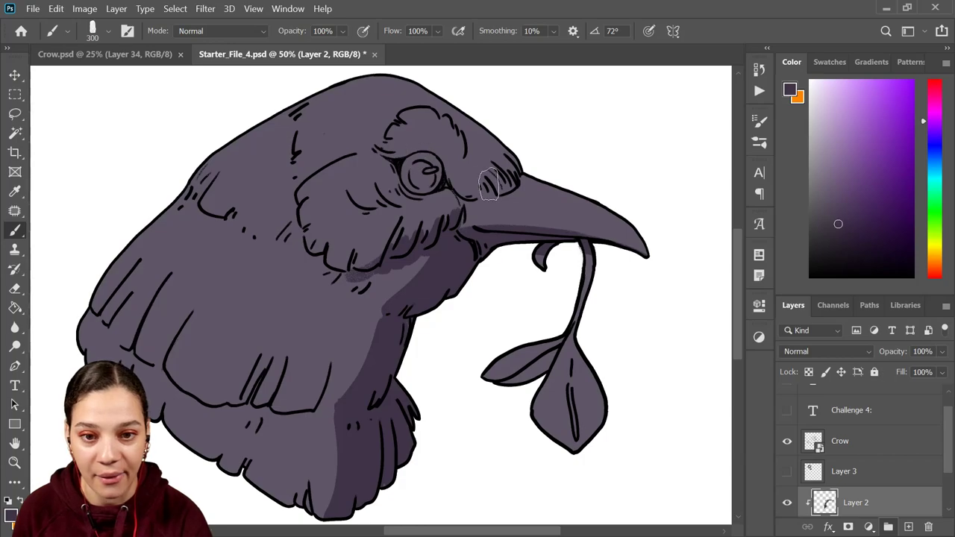
{"action": "mouse_move", "coordinate": [509, 186]}
{"action": "left_mouse_down"}
{"action": "mouse_move", "coordinate": [517, 188]}
{"action": "mouse_move", "coordinate": [507, 202]}
{"action": "mouse_move", "coordinate": [476, 195]}
{"action": "mouse_move", "coordinate": [469, 218]}
{"action": "left_mouse_up"}
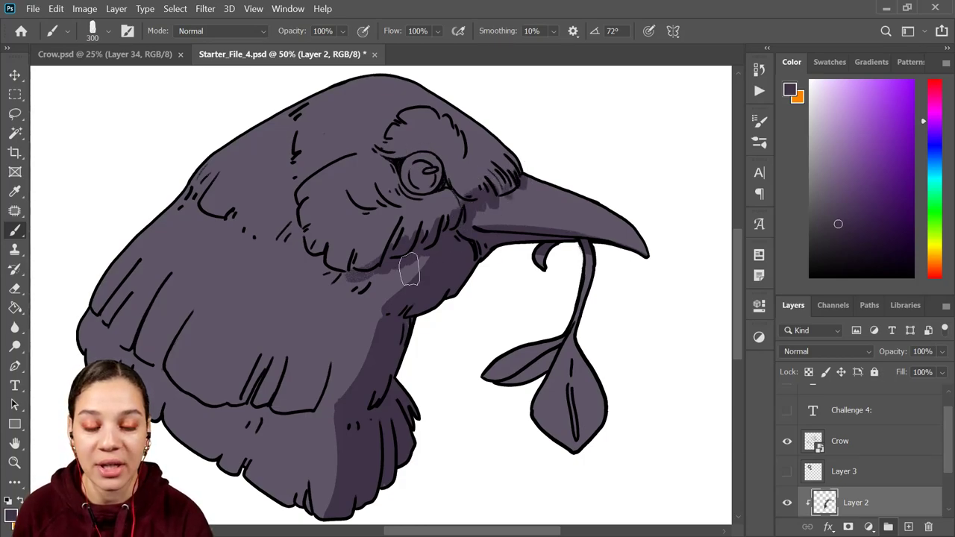
{"action": "mouse_move", "coordinate": [354, 260]}
{"action": "left_mouse_down"}
{"action": "mouse_move", "coordinate": [330, 263]}
{"action": "mouse_move", "coordinate": [309, 251]}
{"action": "left_mouse_up"}
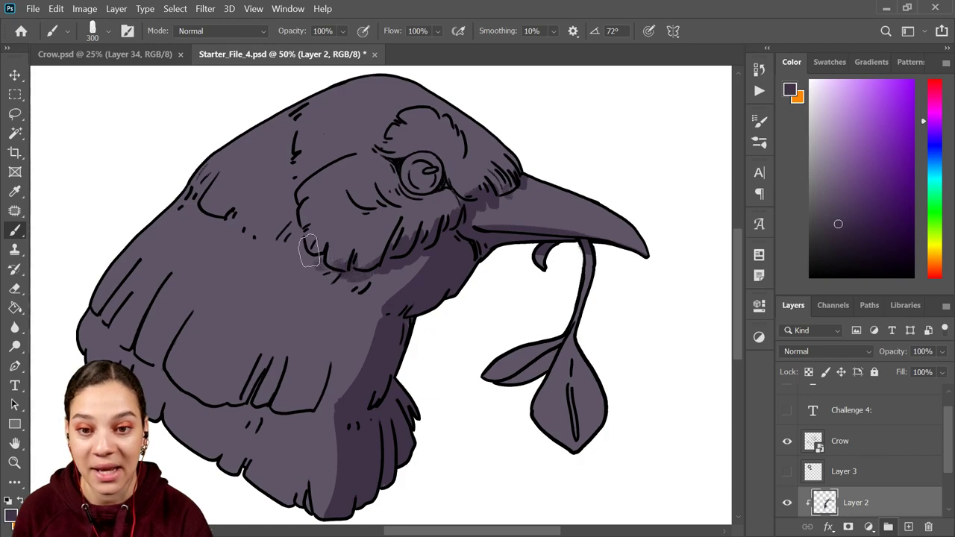
{"action": "scroll", "coordinate": [426, 288], "scroll_direction": "down", "scroll_amount": 5}
{"action": "scroll", "coordinate": [426, 288], "scroll_direction": "left", "scroll_amount": 2}
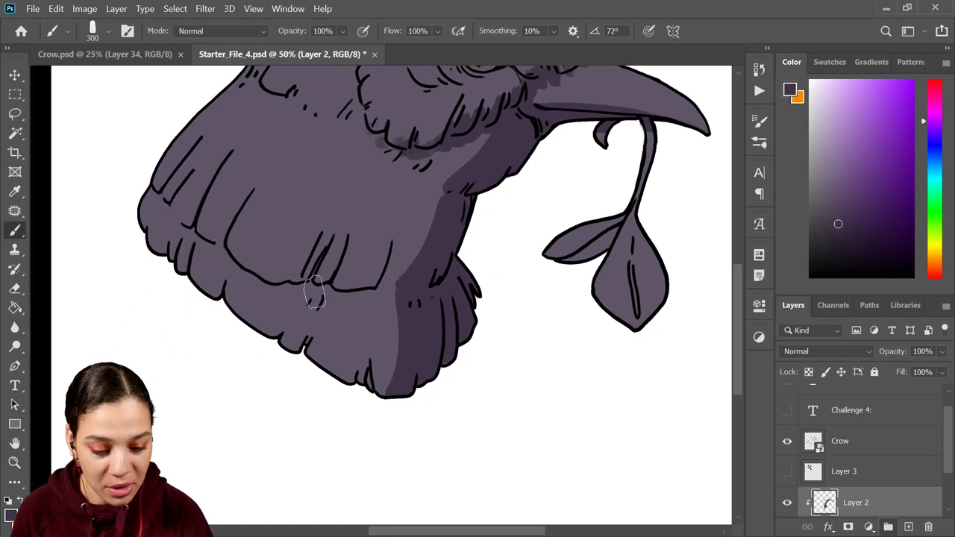
{"action": "mouse_move", "coordinate": [315, 292]}
{"action": "left_mouse_down"}
{"action": "mouse_move", "coordinate": [286, 293]}
{"action": "mouse_move", "coordinate": [324, 287]}
{"action": "mouse_move", "coordinate": [249, 271]}
{"action": "left_mouse_up"}
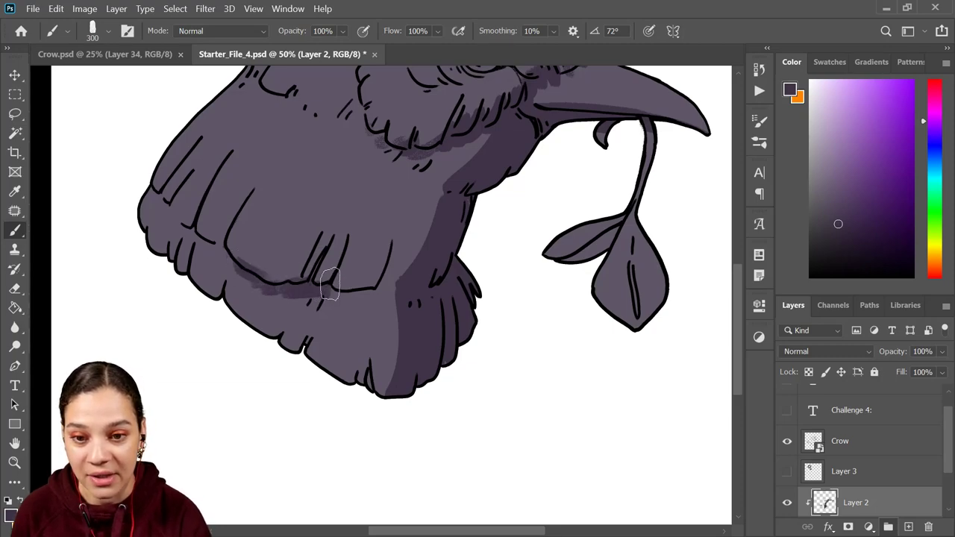
{"action": "left_click_drag", "start_coordinate": [326, 288], "coordinate": [371, 296]}
{"action": "left_click_drag", "start_coordinate": [222, 252], "coordinate": [183, 217]}
{"action": "left_click_drag", "start_coordinate": [433, 224], "coordinate": [406, 286]}
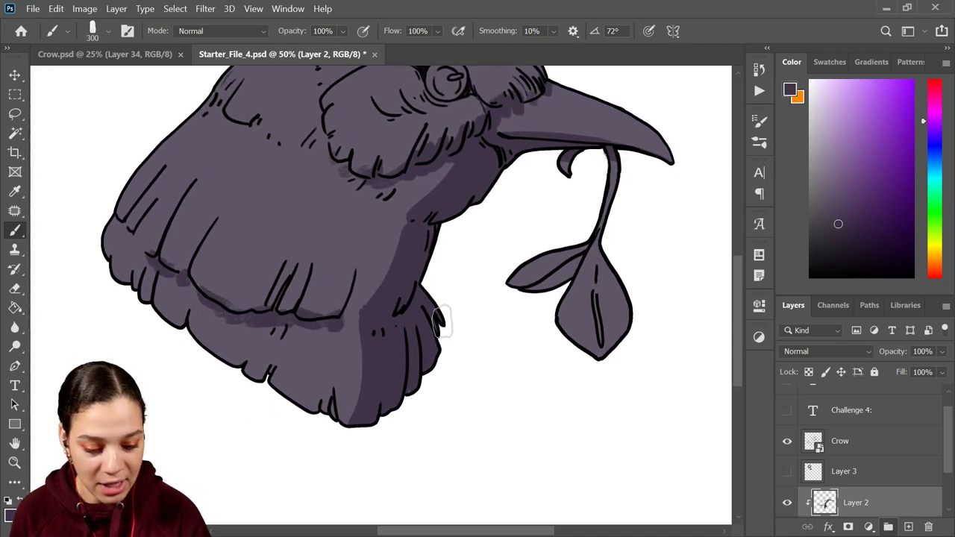
Dab dark purple shading onto the crow's wing.
{"action": "left_click_drag", "start_coordinate": [482, 309], "coordinate": [416, 386]}
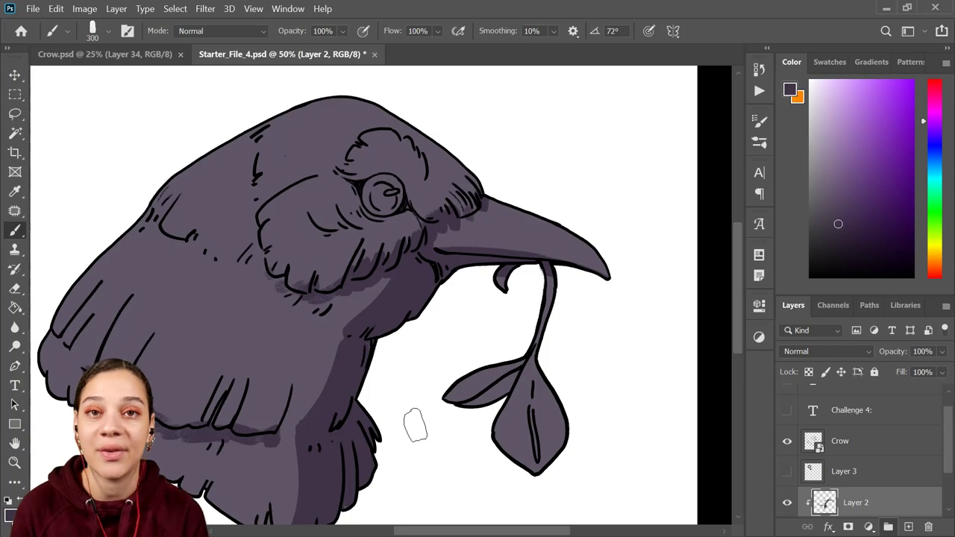
{"action": "left_click_drag", "start_coordinate": [416, 425], "coordinate": [494, 278]}
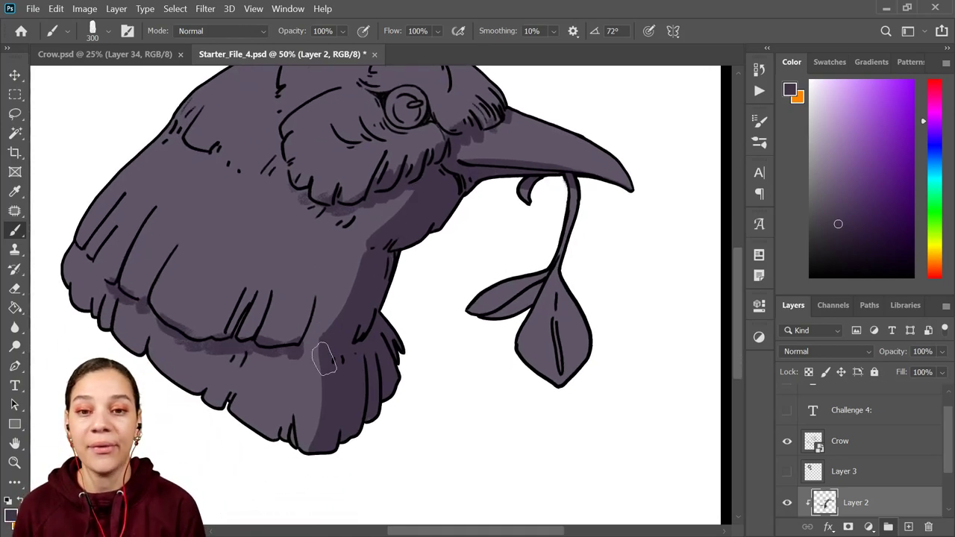
{"action": "left_click_drag", "start_coordinate": [415, 298], "coordinate": [422, 360]}
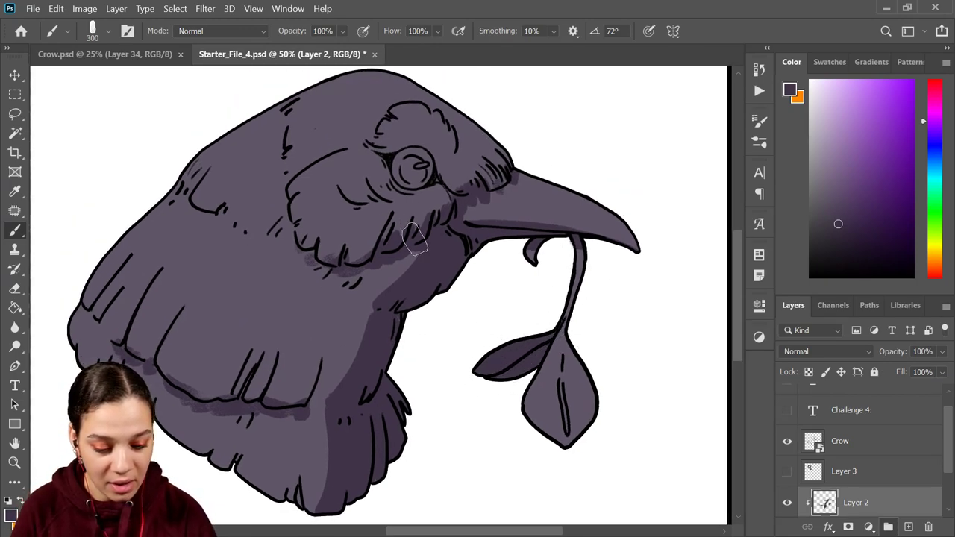
{"action": "scroll", "coordinate": [512, 293], "scroll_direction": "down", "scroll_amount": 3}
{"action": "scroll", "coordinate": [513, 292], "scroll_direction": "left", "scroll_amount": 2}
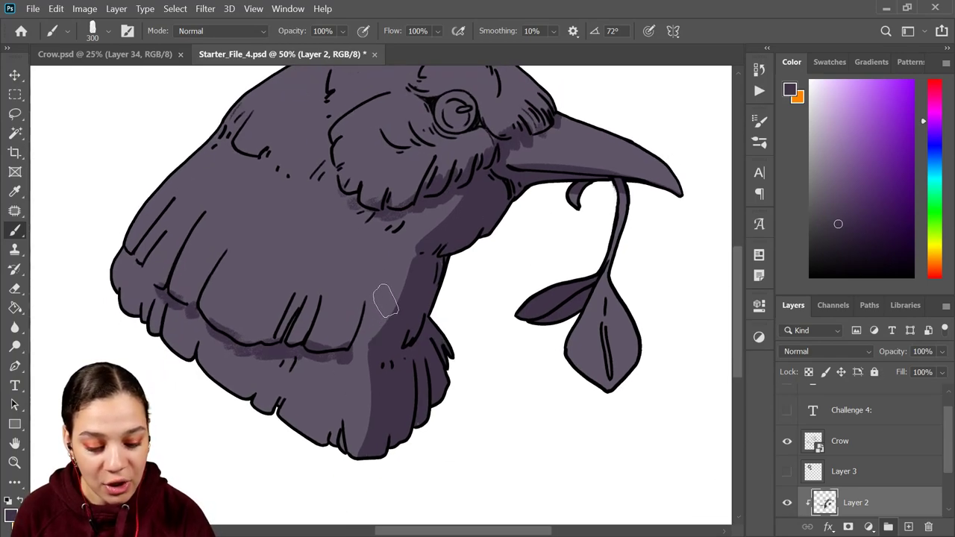
{"action": "mouse_move", "coordinate": [377, 306]}
{"action": "left_mouse_down"}
{"action": "mouse_move", "coordinate": [360, 329]}
{"action": "mouse_move", "coordinate": [359, 309]}
{"action": "mouse_move", "coordinate": [336, 317]}
{"action": "left_mouse_up"}
Add dark dabs on the neck and along the wing's lower edge, undoing the large curved stroke.
{"action": "left_click_drag", "start_coordinate": [437, 213], "coordinate": [415, 229]}
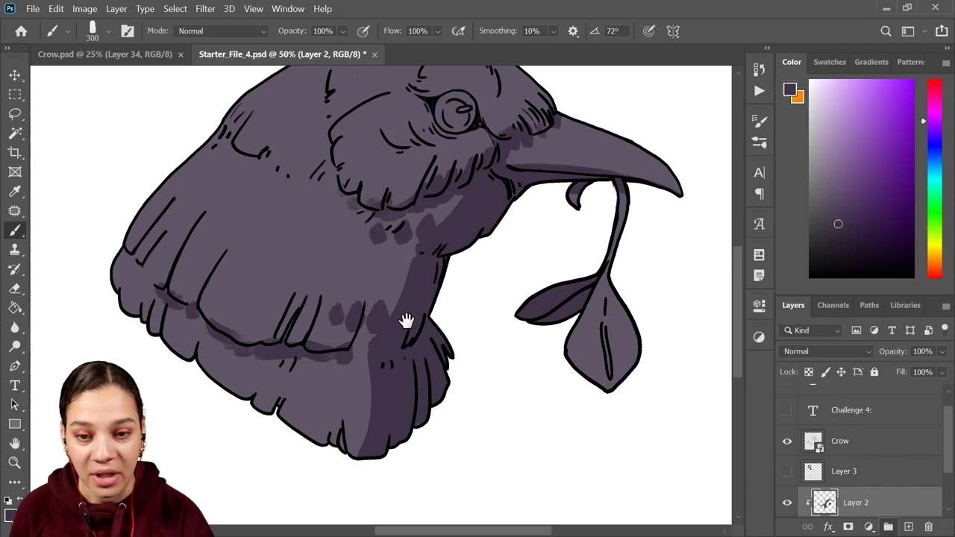
{"action": "scroll", "coordinate": [398, 309], "scroll_direction": "down", "scroll_amount": 3}
{"action": "left_click_drag", "start_coordinate": [358, 357], "coordinate": [299, 340]}
{"action": "mouse_move", "coordinate": [418, 246]}
{"action": "left_mouse_down"}
{"action": "mouse_move", "coordinate": [412, 319]}
{"action": "mouse_move", "coordinate": [321, 257]}
{"action": "mouse_move", "coordinate": [368, 363]}
{"action": "left_mouse_up"}
{"action": "key", "text": "ctrl+z"}
Shade near the base of the beak and around the left side of the eye.
{"action": "left_click_drag", "start_coordinate": [435, 253], "coordinate": [419, 314]}
{"action": "mouse_move", "coordinate": [509, 218]}
{"action": "left_mouse_down"}
{"action": "mouse_move", "coordinate": [502, 192]}
{"action": "mouse_move", "coordinate": [488, 198]}
{"action": "mouse_move", "coordinate": [520, 183]}
{"action": "left_mouse_up"}
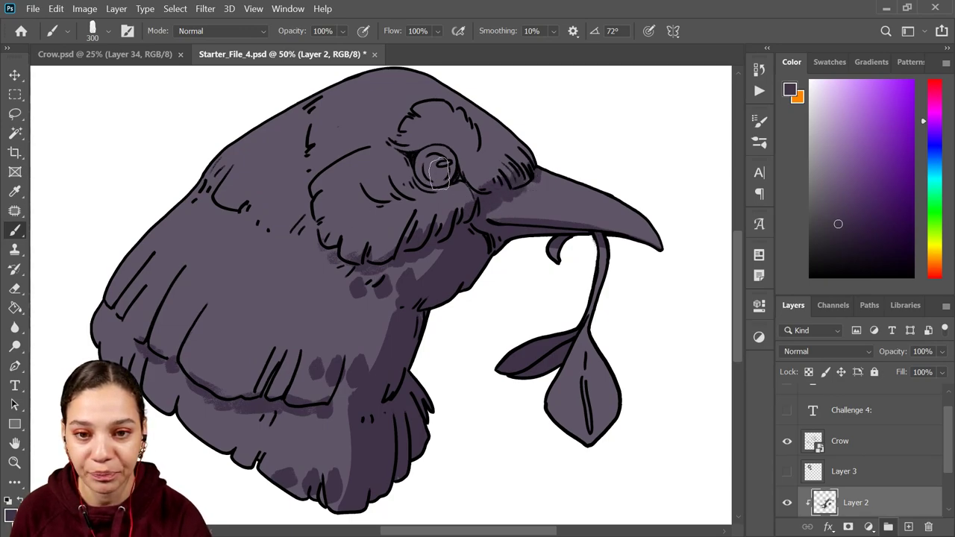
{"action": "left_click_drag", "start_coordinate": [410, 173], "coordinate": [436, 182]}
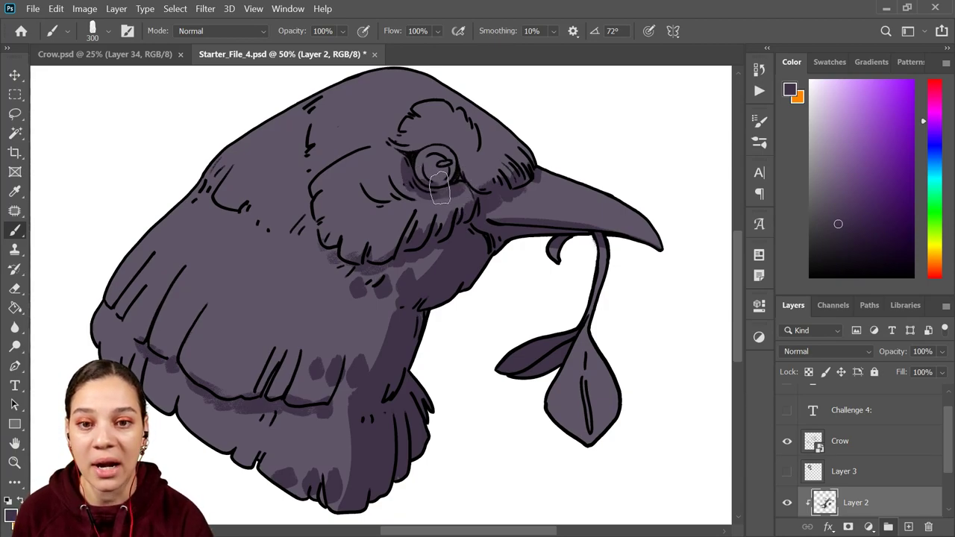
{"action": "left_click_drag", "start_coordinate": [494, 263], "coordinate": [534, 253]}
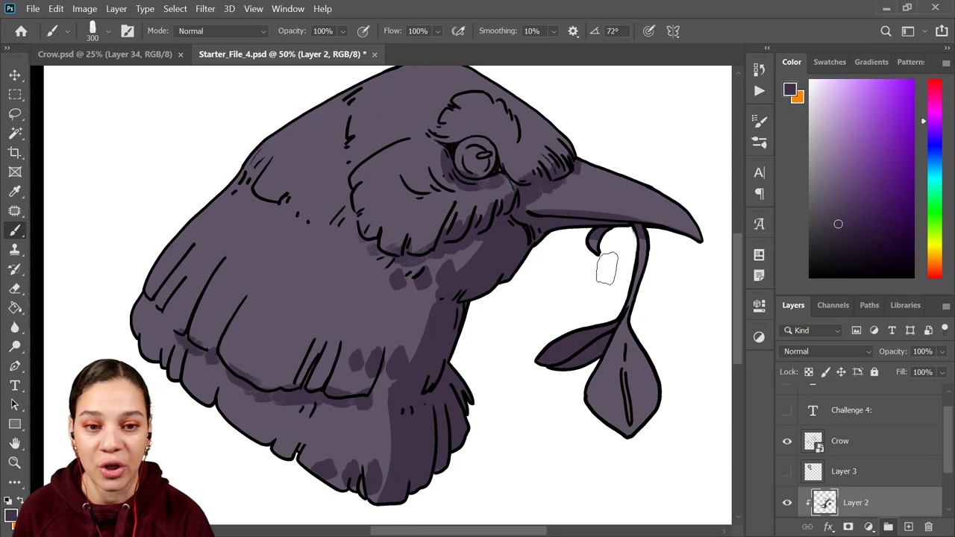
{"action": "left_click_drag", "start_coordinate": [476, 233], "coordinate": [485, 217]}
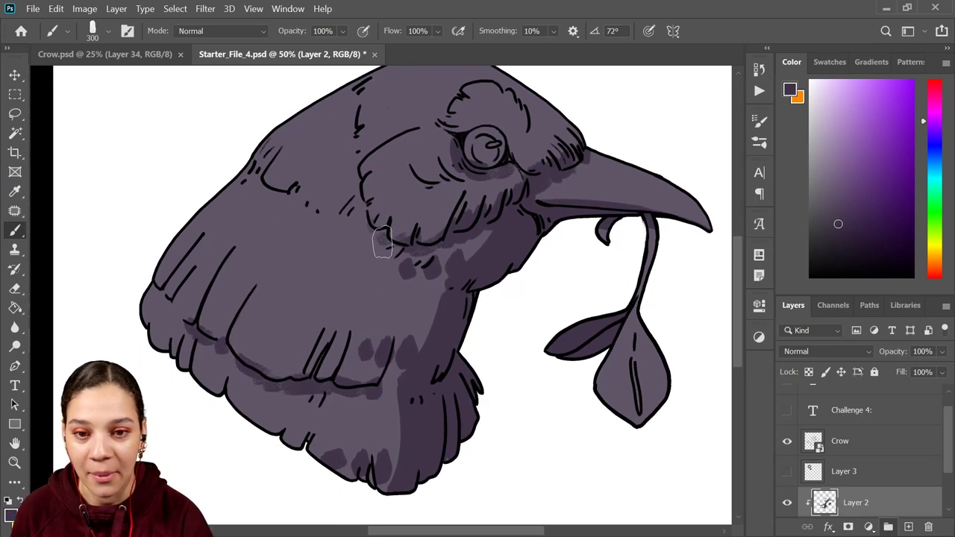
{"action": "left_click_drag", "start_coordinate": [465, 260], "coordinate": [437, 306]}
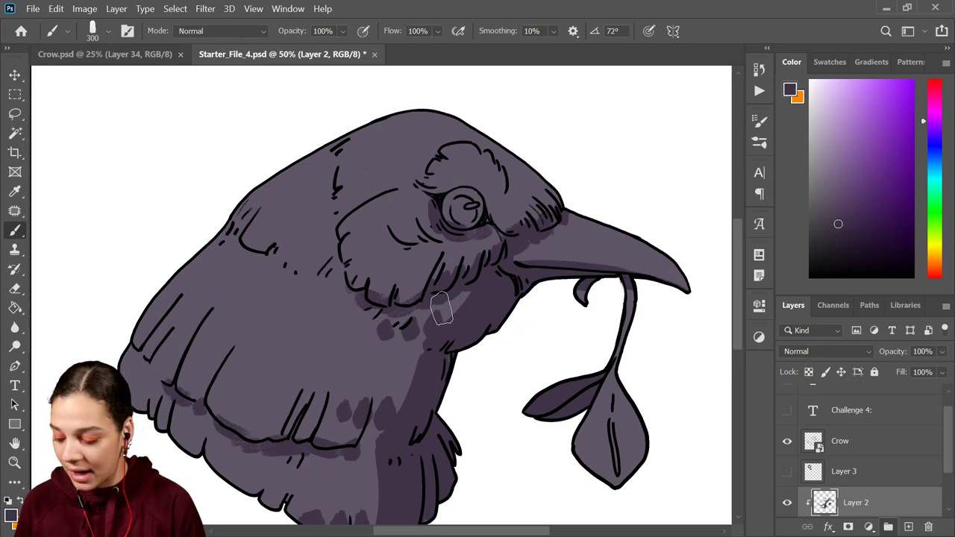
Create an empty Layer 4 and clip it to the crow's base like Layer 2.
{"action": "key", "text": "ctrl+shift+n"}
{"action": "key", "text": "Return"}
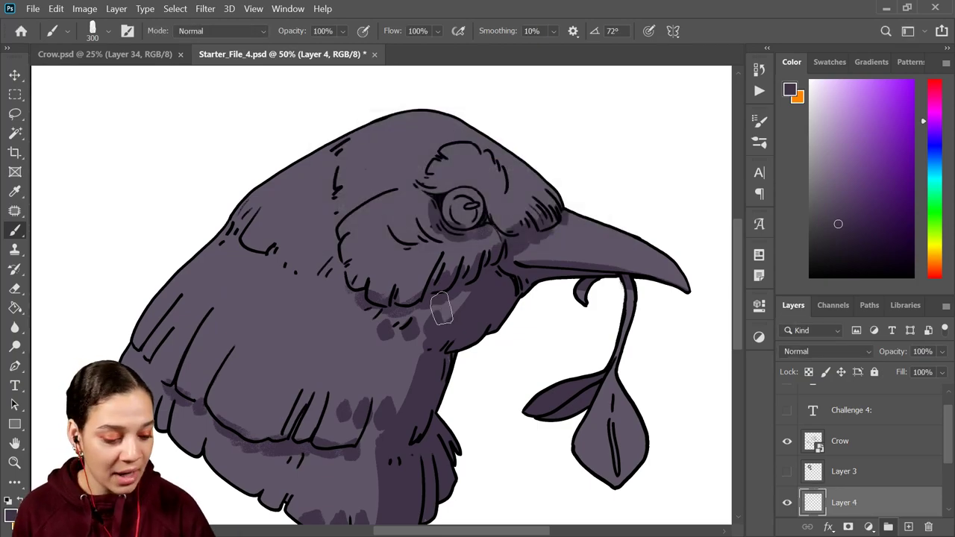
{"action": "right_click", "coordinate": [874, 505]}
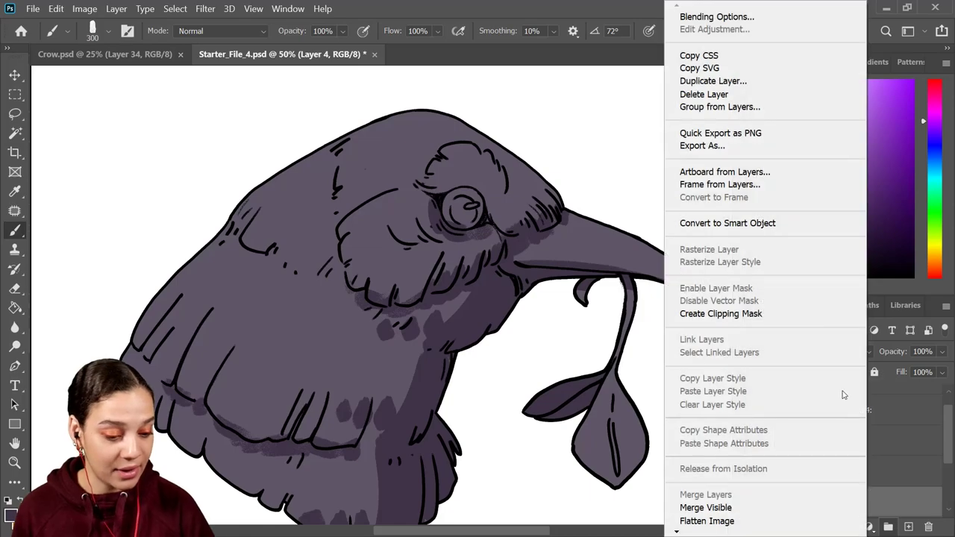
{"action": "left_click", "coordinate": [776, 319]}
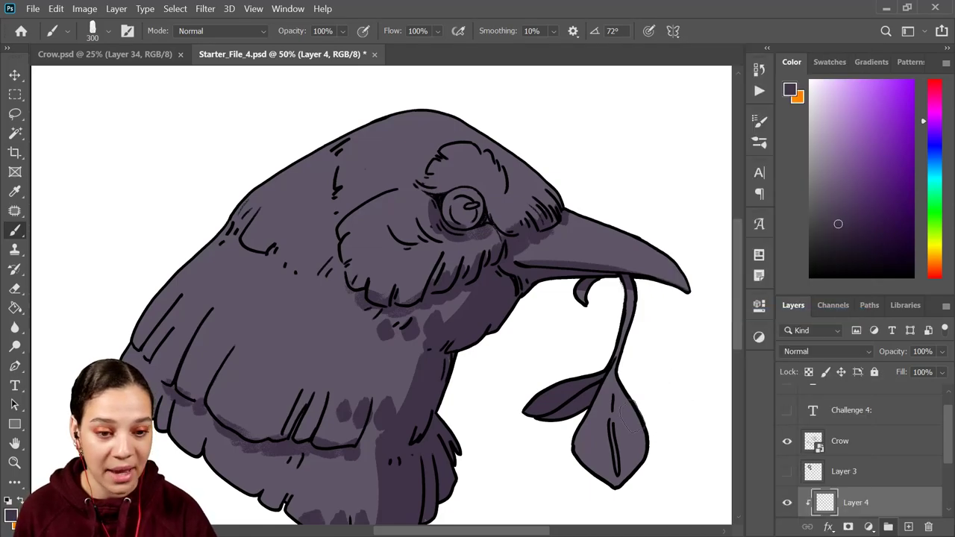
{"action": "scroll", "coordinate": [866, 433], "scroll_direction": "down", "scroll_amount": 2}
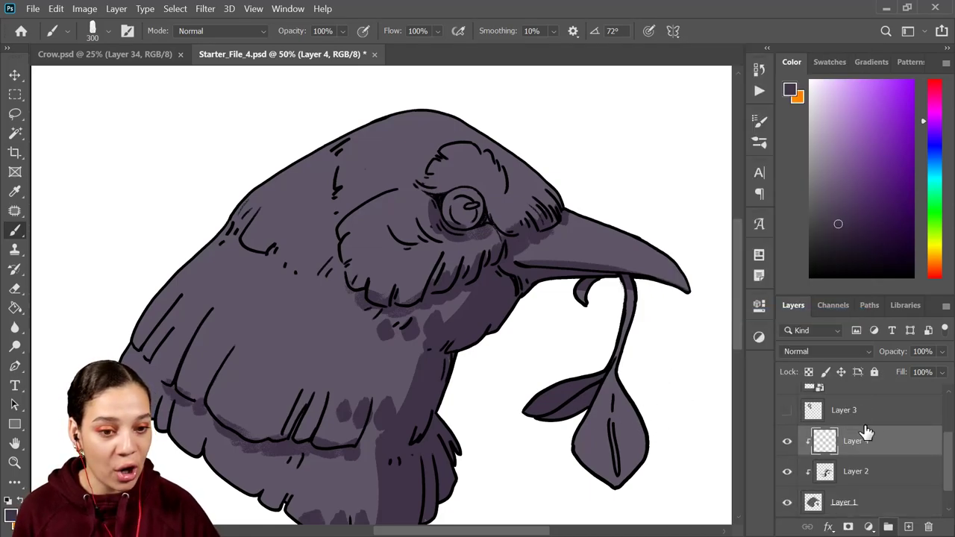
{"action": "scroll", "coordinate": [866, 433], "scroll_direction": "down", "scroll_amount": 1}
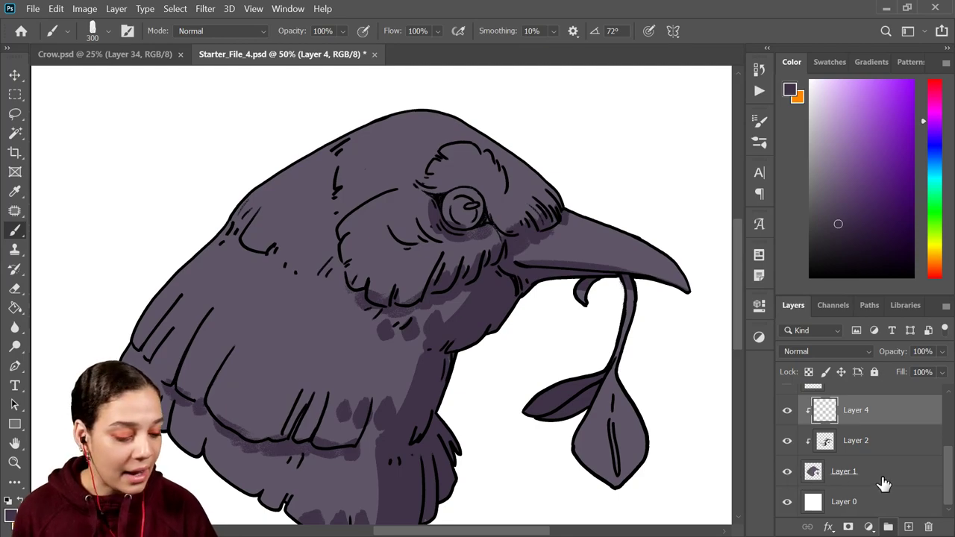
Paint bright red test strokes across the crow's head, eye and throat.
{"action": "left_click", "coordinate": [934, 88]}
{"action": "mouse_move", "coordinate": [521, 160]}
{"action": "left_mouse_down"}
{"action": "mouse_move", "coordinate": [180, 401]}
{"action": "mouse_move", "coordinate": [522, 195]}
{"action": "mouse_move", "coordinate": [411, 369]}
{"action": "mouse_move", "coordinate": [274, 286]}
{"action": "mouse_move", "coordinate": [273, 217]}
{"action": "left_mouse_up"}
{"action": "left_click", "coordinate": [905, 88]}
{"action": "mouse_move", "coordinate": [523, 164]}
{"action": "left_mouse_down"}
{"action": "mouse_move", "coordinate": [462, 175]}
{"action": "mouse_move", "coordinate": [212, 328]}
{"action": "left_mouse_up"}
{"action": "left_click_drag", "start_coordinate": [485, 149], "coordinate": [277, 199]}
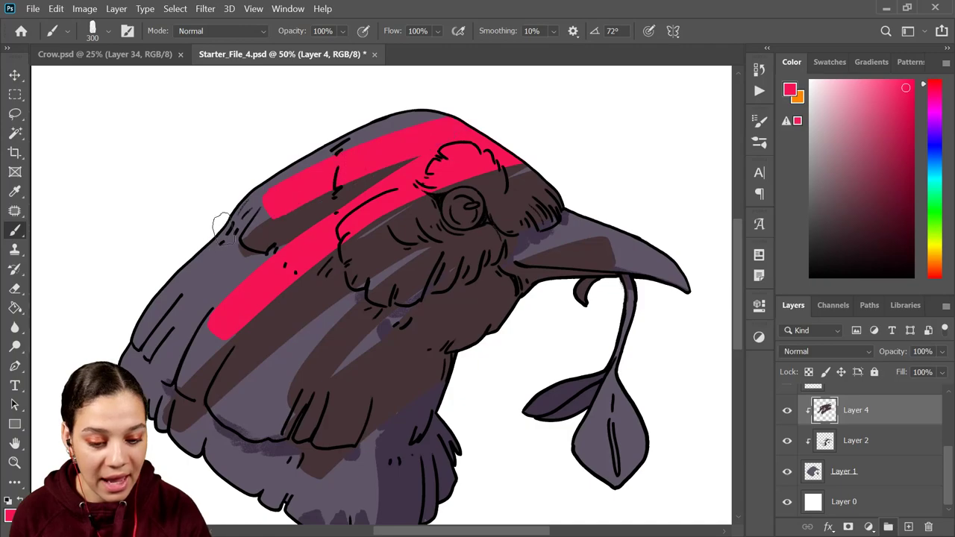
{"action": "mouse_move", "coordinate": [560, 179]}
{"action": "left_mouse_down"}
{"action": "mouse_move", "coordinate": [423, 328]}
{"action": "mouse_move", "coordinate": [429, 407]}
{"action": "left_mouse_up"}
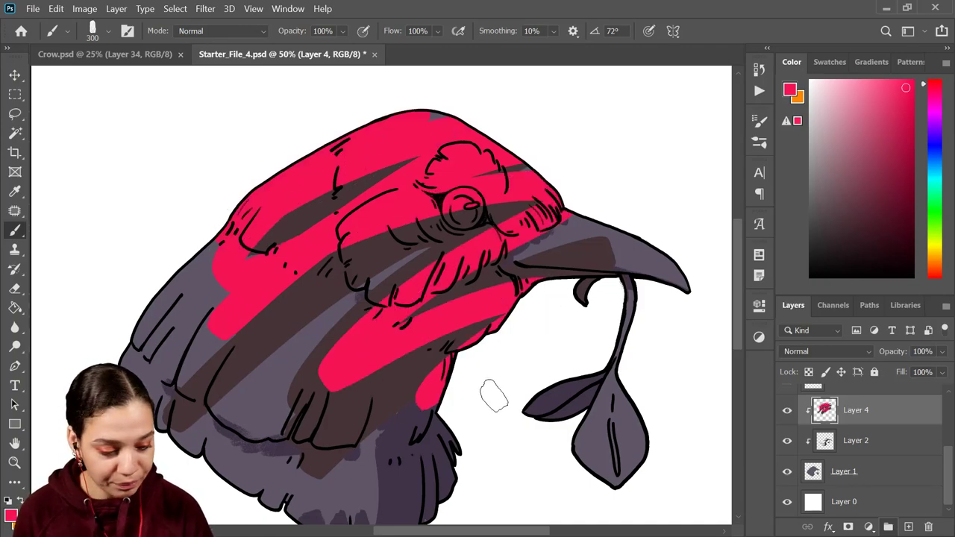
Add an unclipped Layer 5 above Layer 2 and paint pink demo strokes over the head.
{"action": "left_click", "coordinate": [888, 444]}
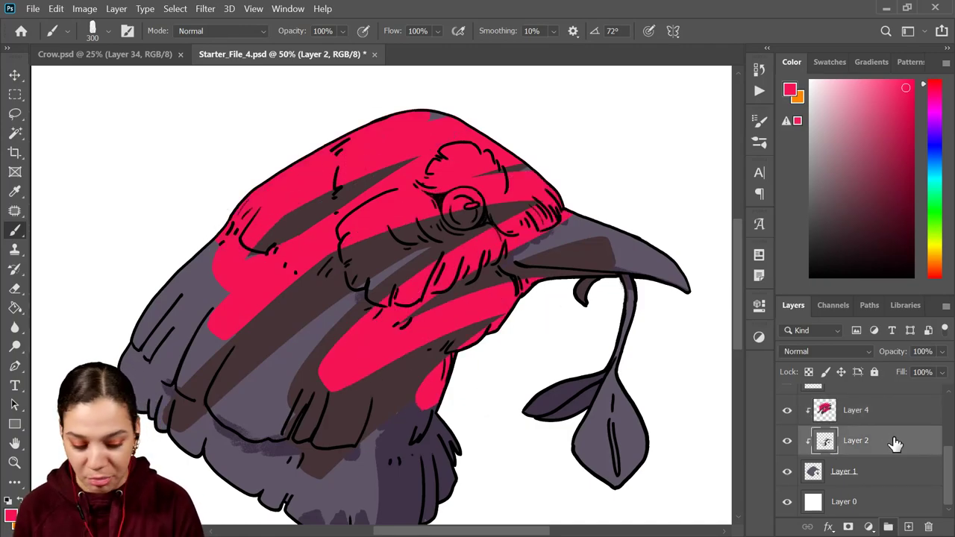
{"action": "key", "text": "ctrl+shift+alt+n"}
{"action": "right_click", "coordinate": [882, 442]}
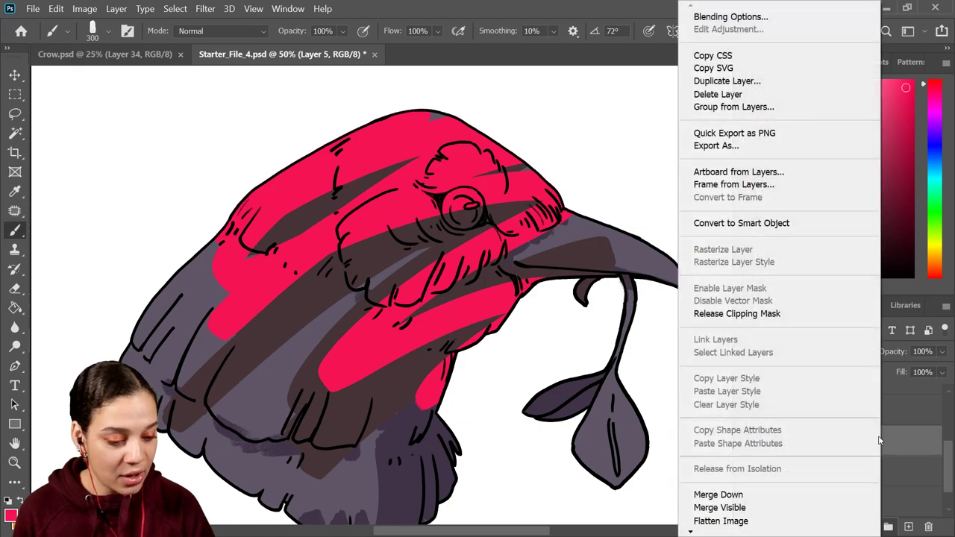
{"action": "left_click", "coordinate": [783, 314]}
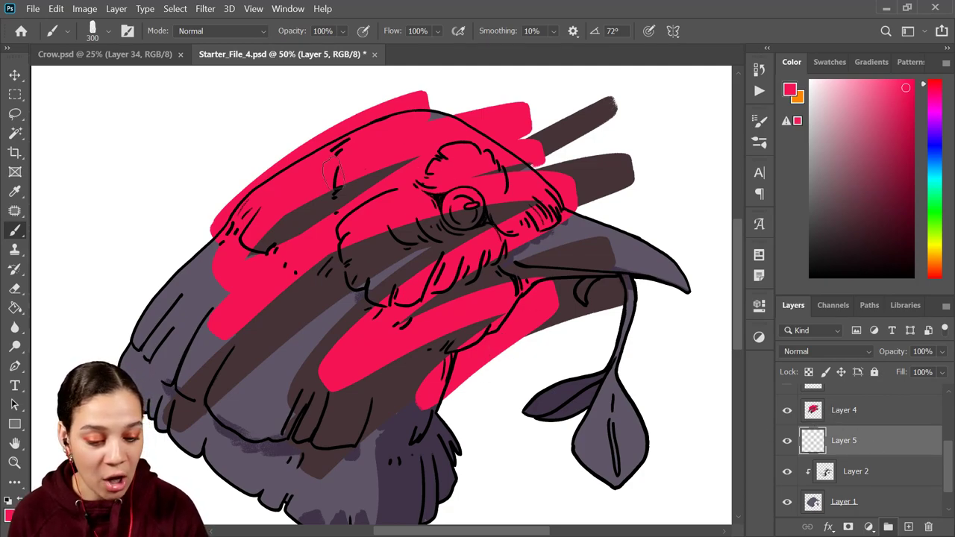
{"action": "left_click_drag", "start_coordinate": [470, 380], "coordinate": [578, 327]}
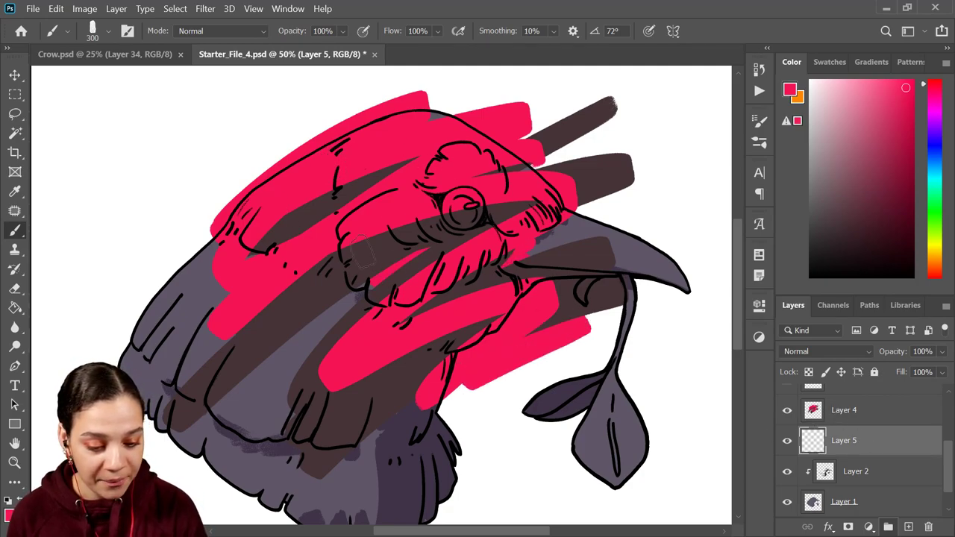
{"action": "left_click_drag", "start_coordinate": [227, 183], "coordinate": [323, 121]}
Clip Layers 4 and 5, merge Layer 5 into Layer 4, and delete the strokes.
{"action": "right_click", "coordinate": [883, 418]}
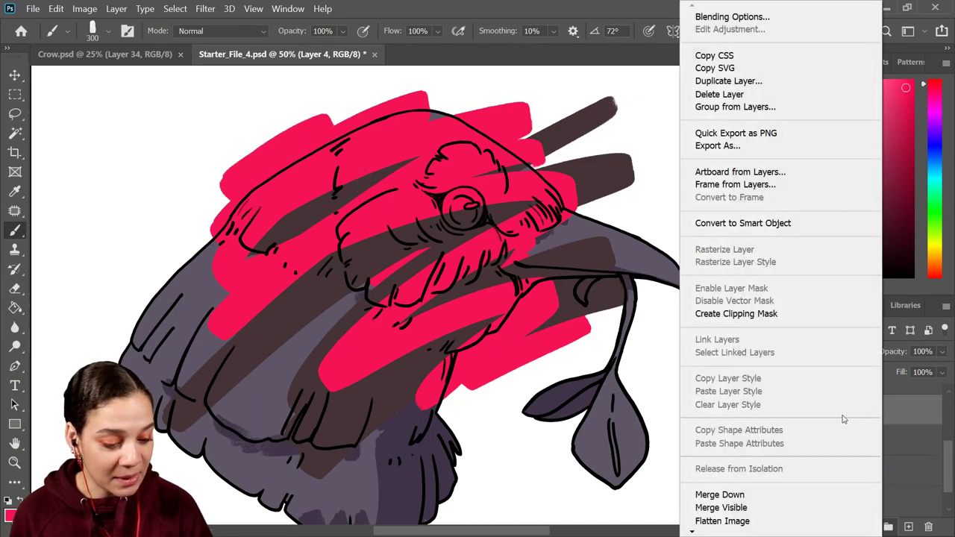
{"action": "left_click", "coordinate": [772, 314]}
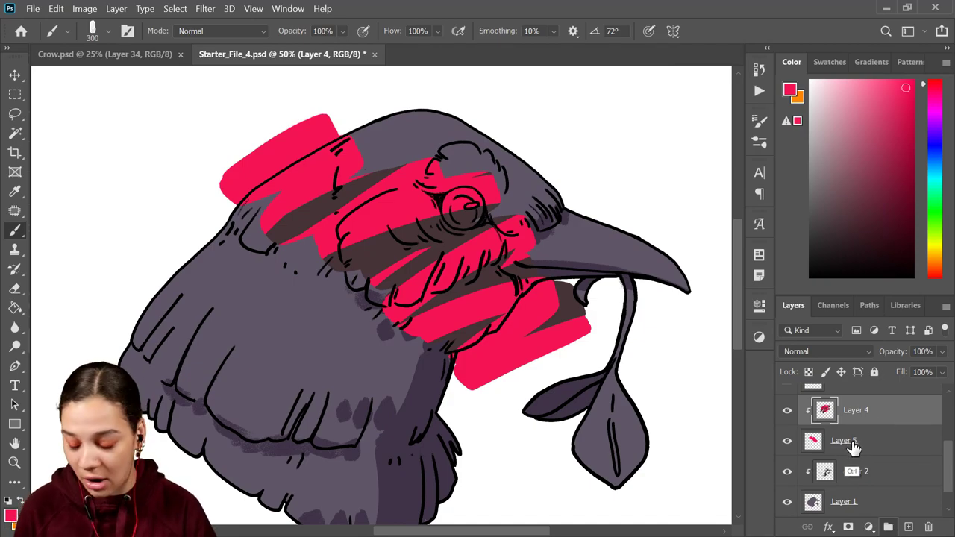
{"action": "key", "text": "ctrl+alt+g"}
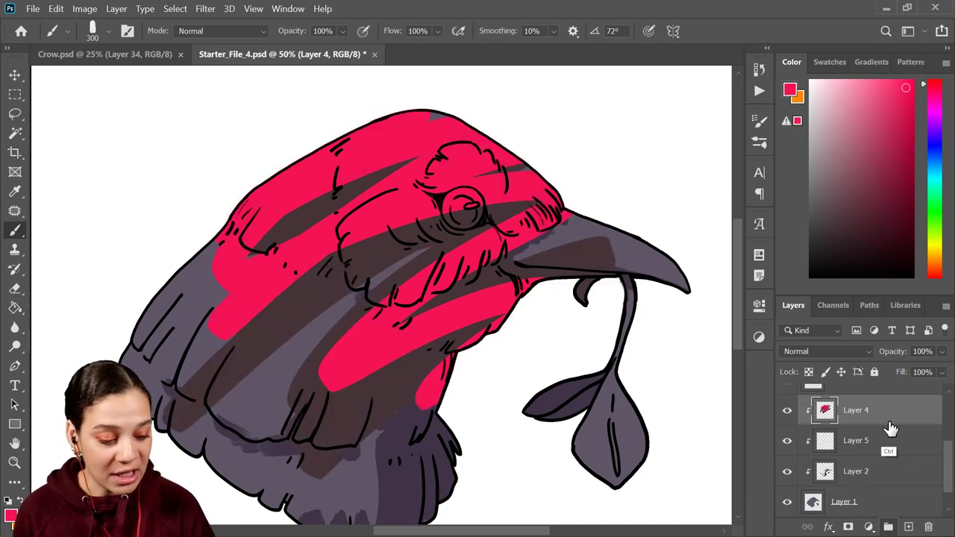
{"action": "key", "text": "ctrl+e"}
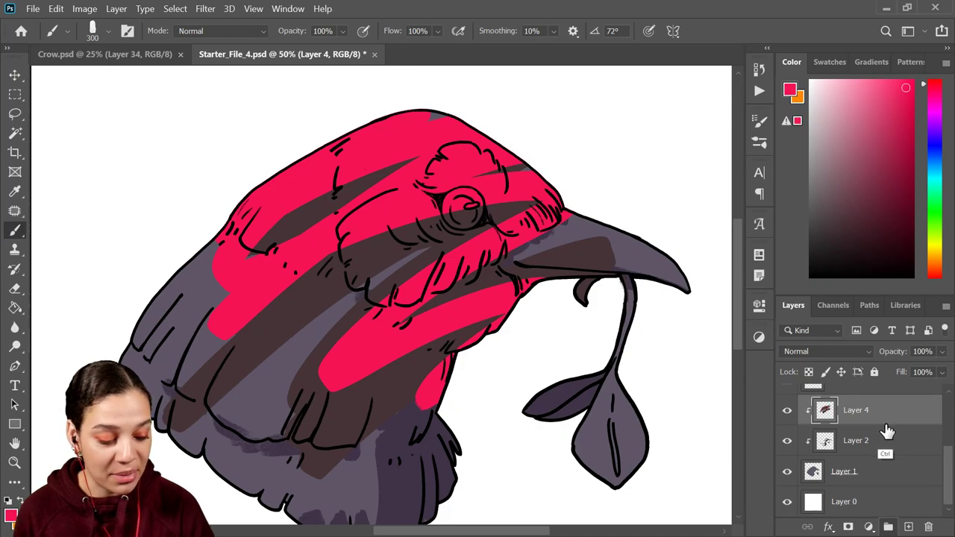
{"action": "key", "text": "Delete"}
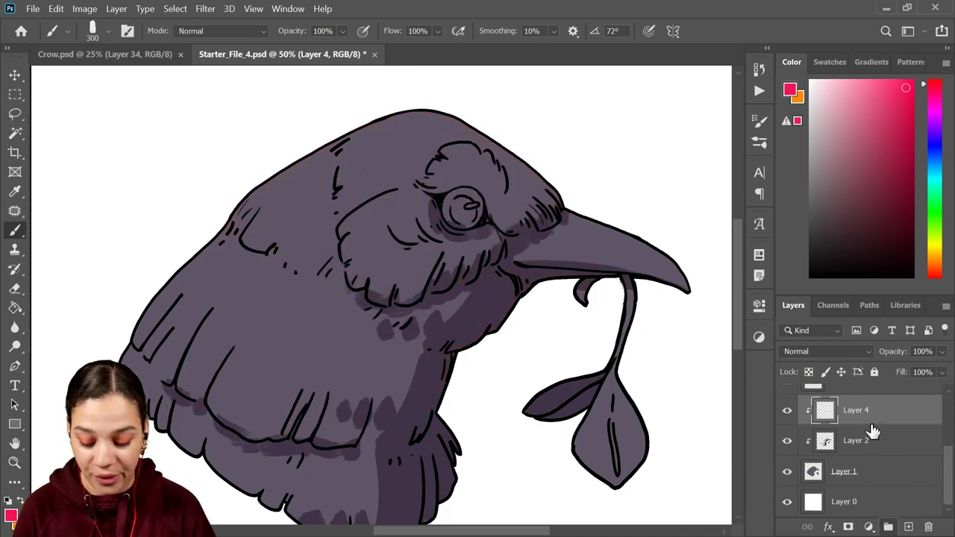
Sample the crow's purple-grey and choose a lighter purple for highlights.
{"action": "key", "text": "ctrl+minus"}
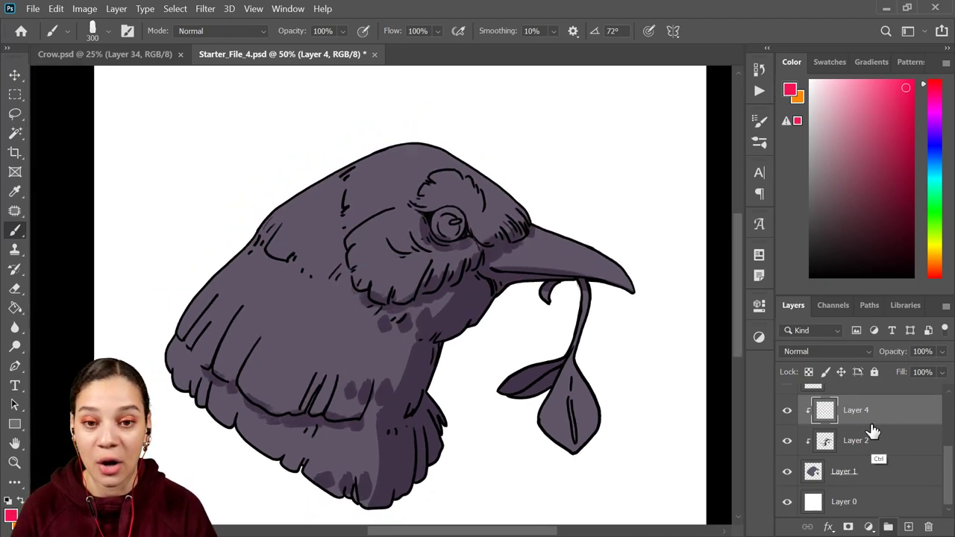
{"action": "key", "text": "ctrl+plus"}
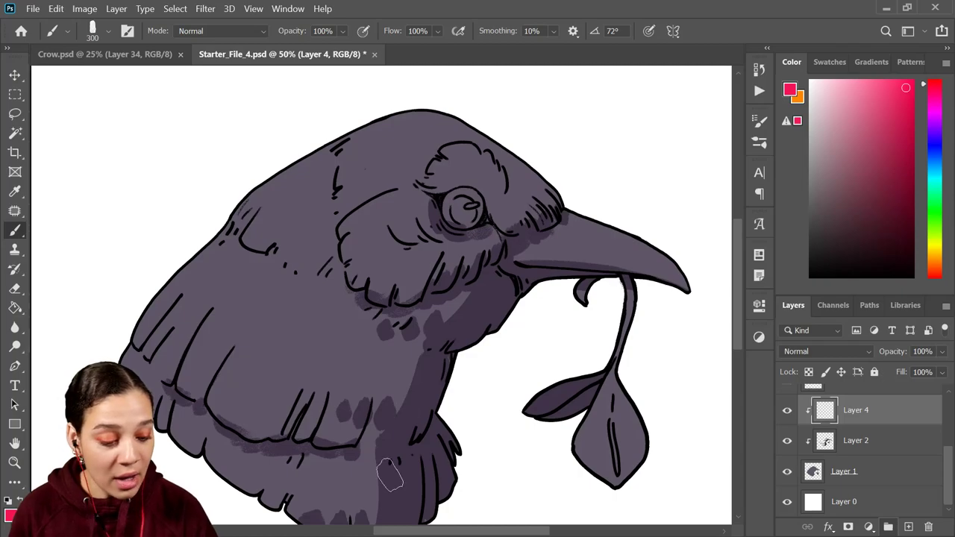
{"action": "left_click", "coordinate": [297, 353], "text": "alt"}
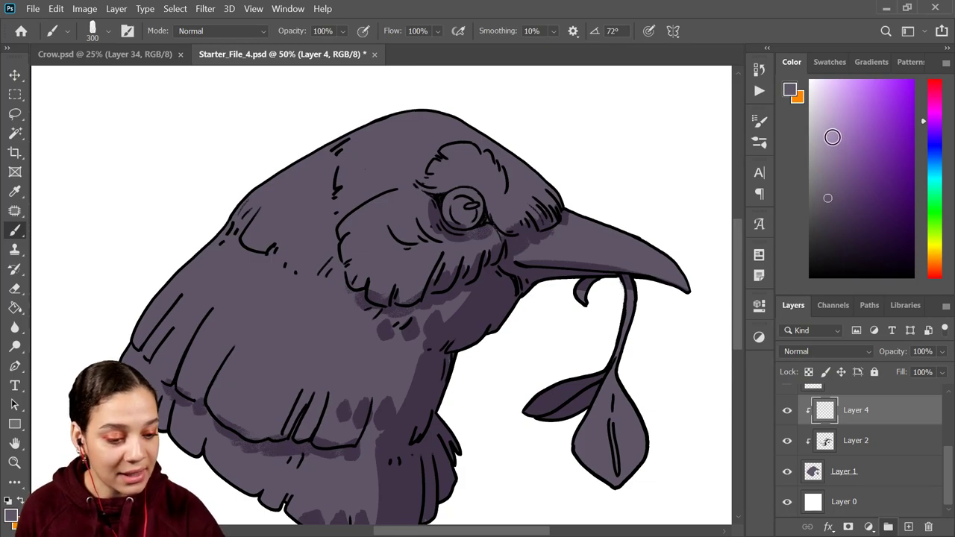
{"action": "left_click", "coordinate": [830, 146]}
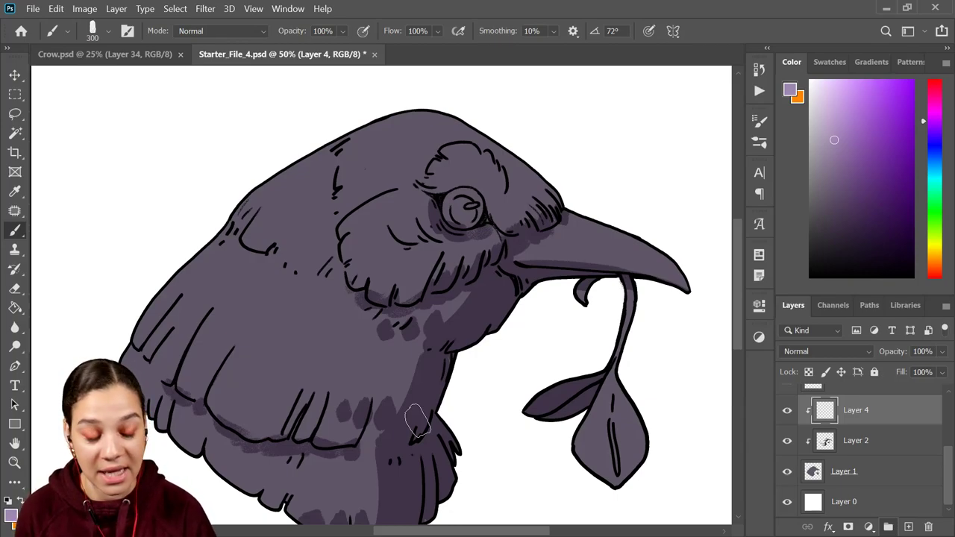
Paint light purple highlights on the brow and to the left of the eye.
{"action": "mouse_move", "coordinate": [482, 160]}
{"action": "left_mouse_down"}
{"action": "mouse_move", "coordinate": [473, 154]}
{"action": "mouse_move", "coordinate": [486, 160]}
{"action": "mouse_move", "coordinate": [488, 179]}
{"action": "mouse_move", "coordinate": [452, 153]}
{"action": "mouse_move", "coordinate": [474, 163]}
{"action": "mouse_move", "coordinate": [439, 173]}
{"action": "left_mouse_up"}
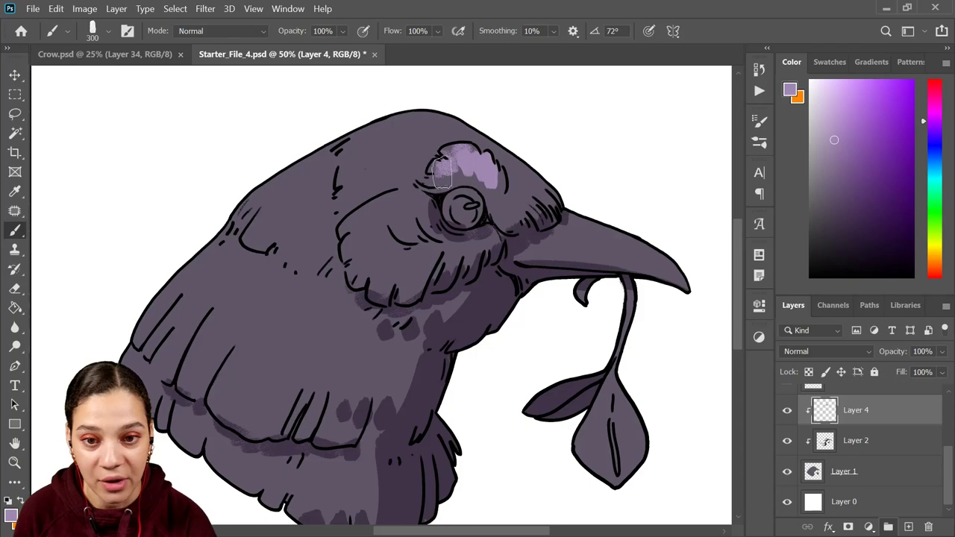
{"action": "mouse_move", "coordinate": [405, 248]}
{"action": "left_mouse_down"}
{"action": "mouse_move", "coordinate": [441, 240]}
{"action": "mouse_move", "coordinate": [402, 221]}
{"action": "mouse_move", "coordinate": [433, 230]}
{"action": "mouse_move", "coordinate": [416, 206]}
{"action": "mouse_move", "coordinate": [437, 226]}
{"action": "mouse_move", "coordinate": [414, 207]}
{"action": "mouse_move", "coordinate": [431, 240]}
{"action": "mouse_move", "coordinate": [418, 237]}
{"action": "mouse_move", "coordinate": [465, 248]}
{"action": "mouse_move", "coordinate": [423, 244]}
{"action": "mouse_move", "coordinate": [453, 249]}
{"action": "left_mouse_up"}
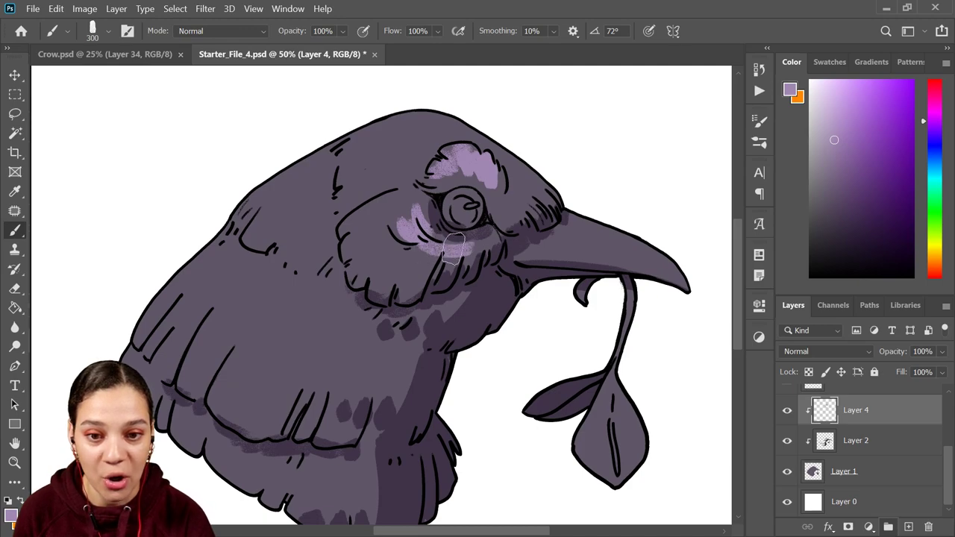
{"action": "mouse_move", "coordinate": [401, 220]}
{"action": "left_mouse_down"}
{"action": "mouse_move", "coordinate": [422, 230]}
{"action": "mouse_move", "coordinate": [395, 215]}
{"action": "mouse_move", "coordinate": [414, 228]}
{"action": "mouse_move", "coordinate": [409, 207]}
{"action": "mouse_move", "coordinate": [455, 218]}
{"action": "mouse_move", "coordinate": [332, 242]}
{"action": "left_mouse_up"}
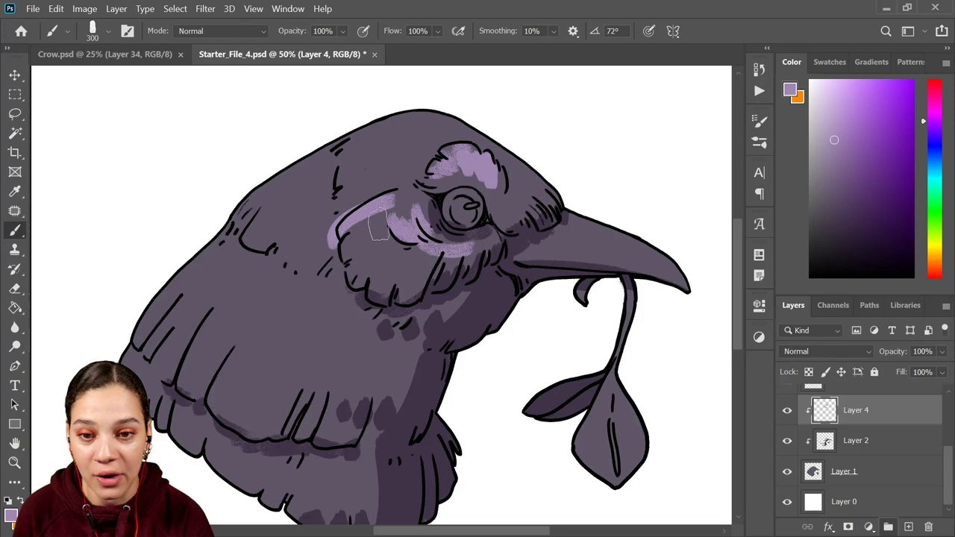
{"action": "key", "text": "ctrl+z"}
{"action": "mouse_move", "coordinate": [392, 199]}
{"action": "left_mouse_down"}
{"action": "mouse_move", "coordinate": [372, 224]}
{"action": "mouse_move", "coordinate": [388, 206]}
{"action": "mouse_move", "coordinate": [350, 225]}
{"action": "mouse_move", "coordinate": [386, 220]}
{"action": "mouse_move", "coordinate": [354, 269]}
{"action": "mouse_move", "coordinate": [388, 236]}
{"action": "mouse_move", "coordinate": [370, 247]}
{"action": "mouse_move", "coordinate": [385, 261]}
{"action": "mouse_move", "coordinate": [402, 242]}
{"action": "mouse_move", "coordinate": [399, 283]}
{"action": "mouse_move", "coordinate": [420, 263]}
{"action": "mouse_move", "coordinate": [464, 262]}
{"action": "left_mouse_up"}
Highlight the crown, down the back and the head's edge toward the beak.
{"action": "left_click_drag", "start_coordinate": [507, 241], "coordinate": [540, 216]}
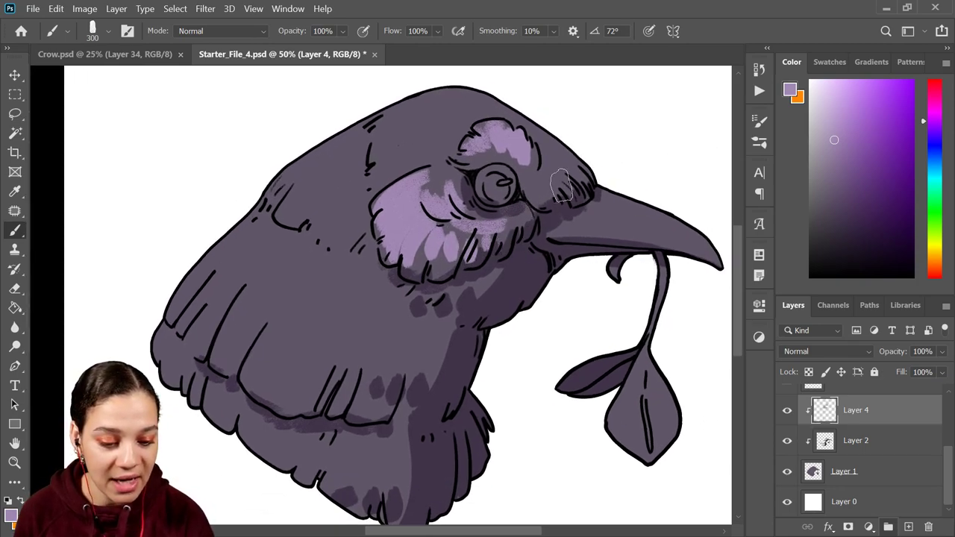
{"action": "left_click_drag", "start_coordinate": [538, 150], "coordinate": [518, 205]}
{"action": "mouse_move", "coordinate": [469, 155]}
{"action": "left_mouse_down"}
{"action": "mouse_move", "coordinate": [384, 169]}
{"action": "mouse_move", "coordinate": [342, 190]}
{"action": "left_mouse_up"}
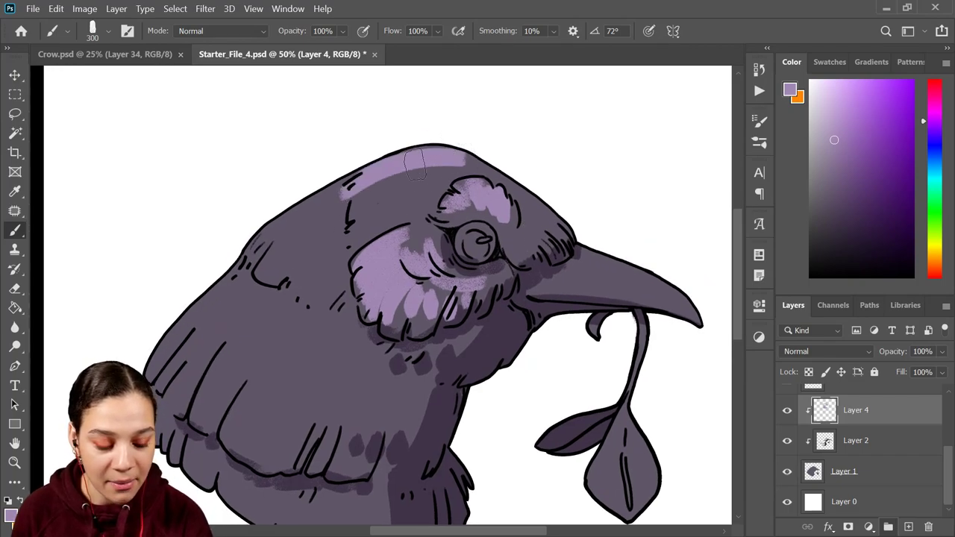
{"action": "mouse_move", "coordinate": [412, 169]}
{"action": "left_mouse_down"}
{"action": "mouse_move", "coordinate": [289, 218]}
{"action": "mouse_move", "coordinate": [239, 273]}
{"action": "left_mouse_up"}
{"action": "left_click_drag", "start_coordinate": [282, 222], "coordinate": [168, 355]}
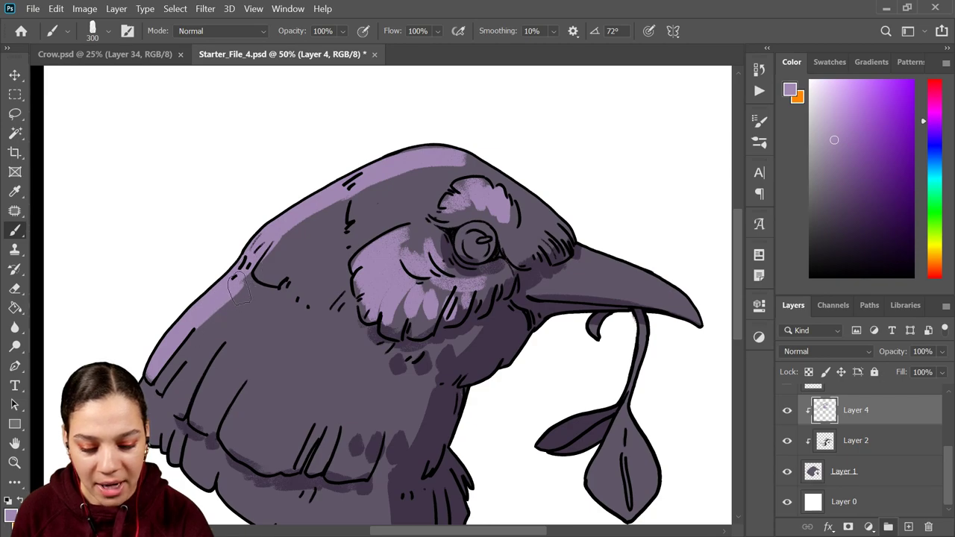
{"action": "mouse_move", "coordinate": [239, 287]}
{"action": "left_mouse_down"}
{"action": "mouse_move", "coordinate": [176, 356]}
{"action": "mouse_move", "coordinate": [243, 299]}
{"action": "mouse_move", "coordinate": [182, 372]}
{"action": "mouse_move", "coordinate": [252, 305]}
{"action": "mouse_move", "coordinate": [203, 365]}
{"action": "mouse_move", "coordinate": [252, 322]}
{"action": "mouse_move", "coordinate": [244, 349]}
{"action": "mouse_move", "coordinate": [274, 324]}
{"action": "mouse_move", "coordinate": [276, 354]}
{"action": "left_mouse_up"}
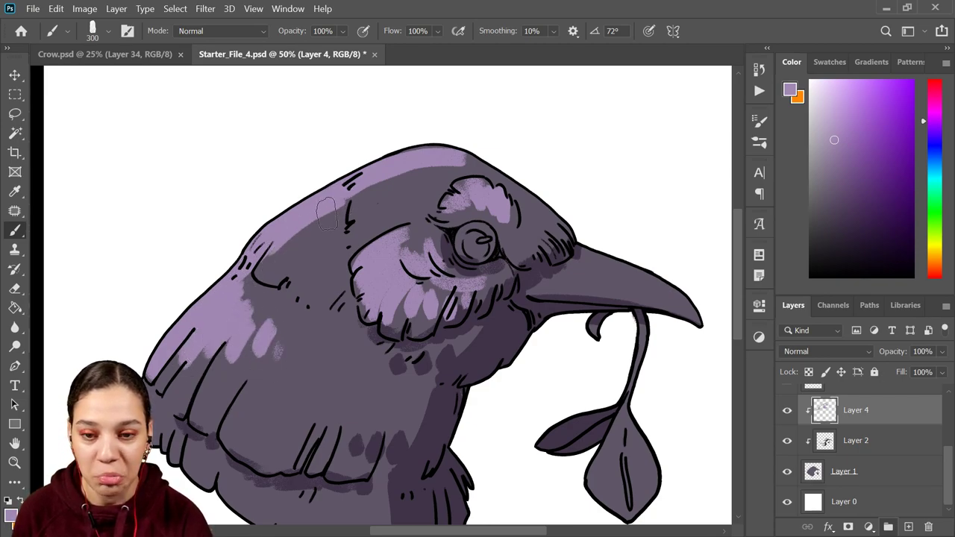
{"action": "mouse_move", "coordinate": [327, 211]}
{"action": "left_mouse_down"}
{"action": "mouse_move", "coordinate": [310, 235]}
{"action": "mouse_move", "coordinate": [331, 233]}
{"action": "mouse_move", "coordinate": [311, 261]}
{"action": "mouse_move", "coordinate": [321, 267]}
{"action": "mouse_move", "coordinate": [263, 259]}
{"action": "mouse_move", "coordinate": [290, 252]}
{"action": "mouse_move", "coordinate": [283, 280]}
{"action": "left_mouse_up"}
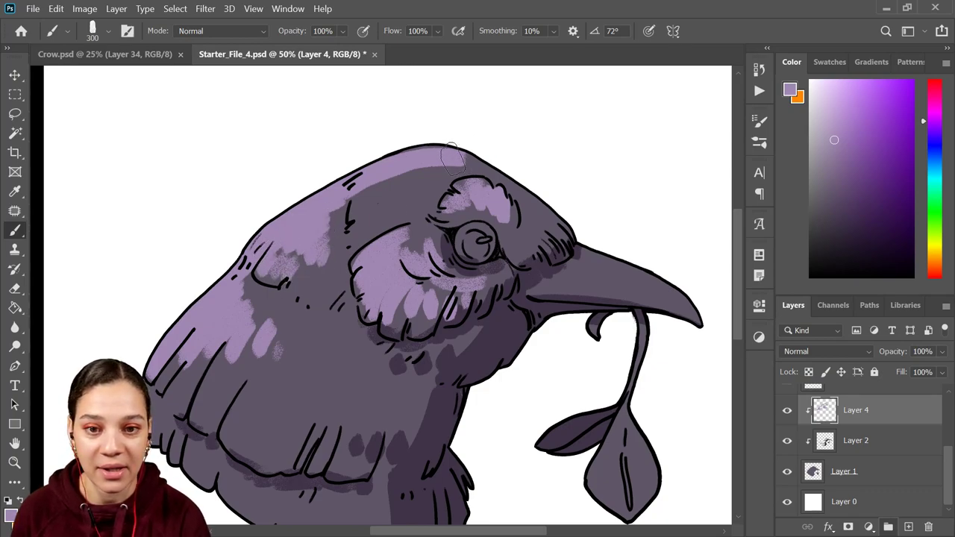
{"action": "mouse_move", "coordinate": [452, 157]}
{"action": "left_mouse_down"}
{"action": "mouse_move", "coordinate": [403, 155]}
{"action": "mouse_move", "coordinate": [423, 167]}
{"action": "mouse_move", "coordinate": [444, 161]}
{"action": "mouse_move", "coordinate": [365, 190]}
{"action": "mouse_move", "coordinate": [382, 183]}
{"action": "mouse_move", "coordinate": [362, 196]}
{"action": "mouse_move", "coordinate": [381, 189]}
{"action": "mouse_move", "coordinate": [352, 235]}
{"action": "left_mouse_up"}
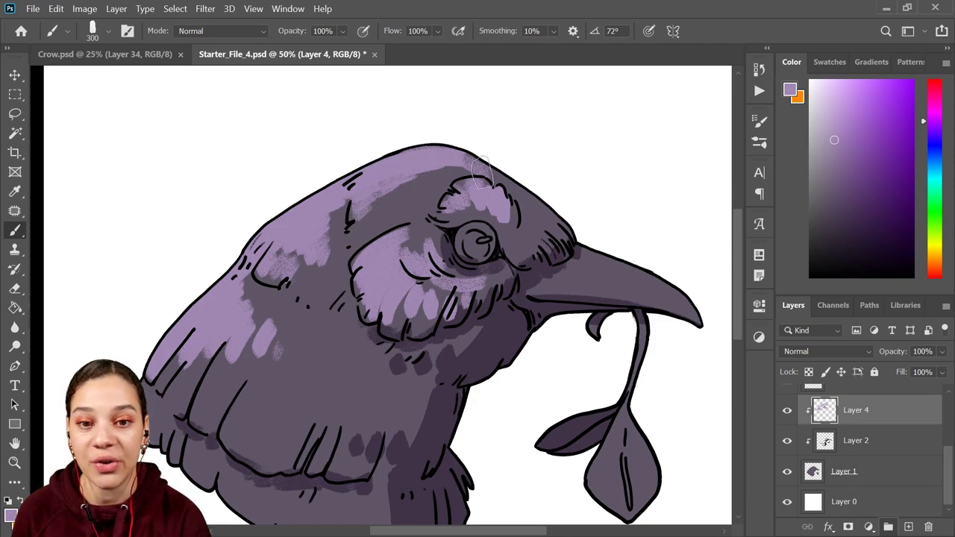
{"action": "mouse_move", "coordinate": [482, 171]}
{"action": "left_mouse_down"}
{"action": "mouse_move", "coordinate": [548, 208]}
{"action": "mouse_move", "coordinate": [541, 267]}
{"action": "left_mouse_up"}
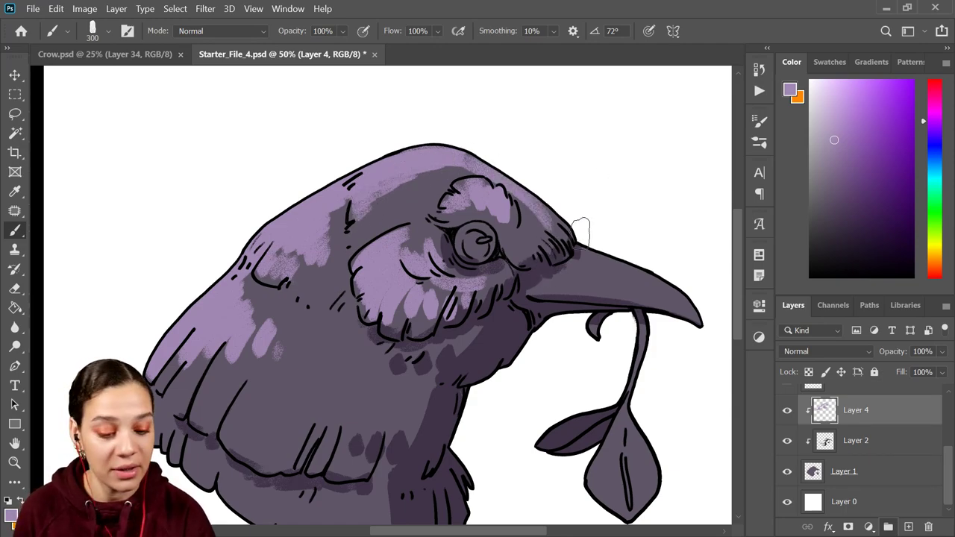
{"action": "left_click", "coordinate": [532, 256], "text": "alt"}
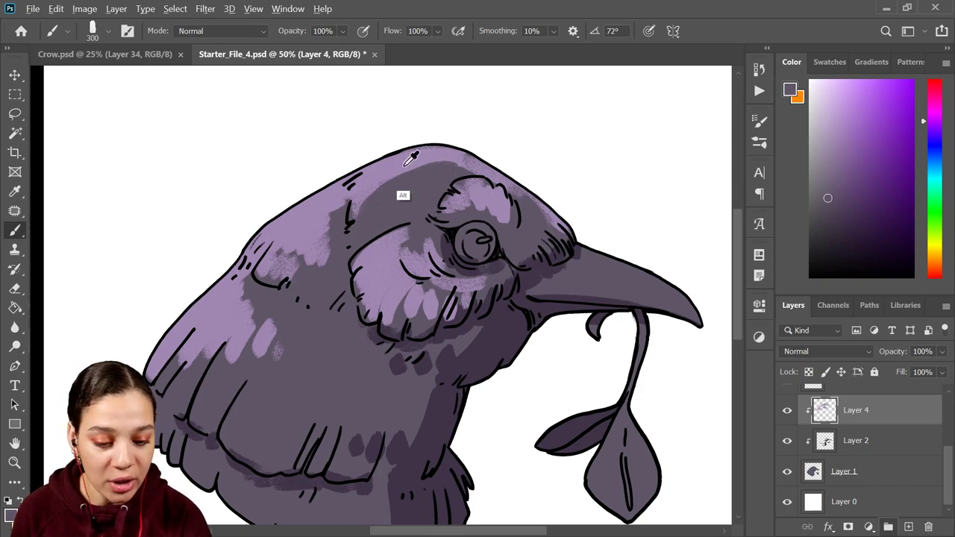
Sample the darker grey-purple from the body and cover the stray light patch near the head.
{"action": "left_click", "coordinate": [398, 199], "text": "alt"}
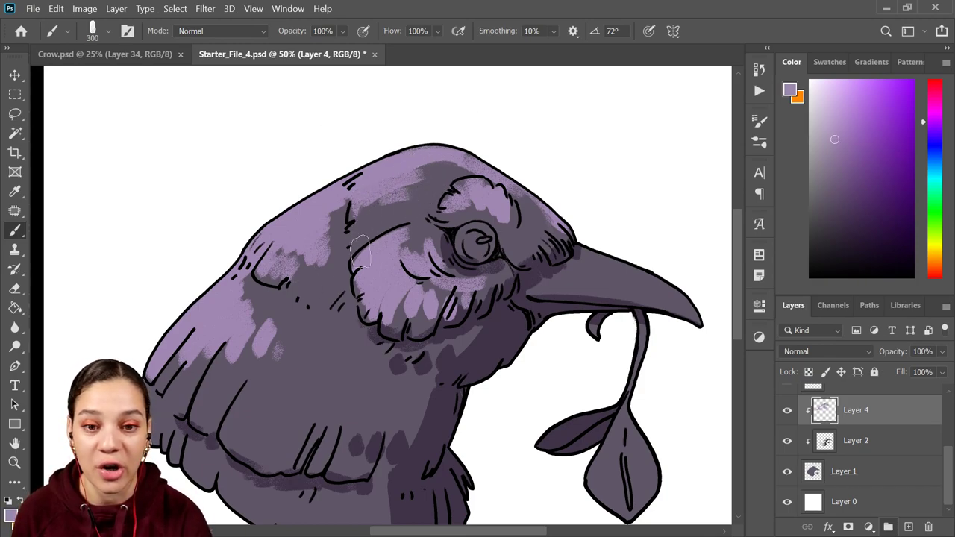
{"action": "scroll", "coordinate": [409, 198], "scroll_direction": "down", "scroll_amount": 3}
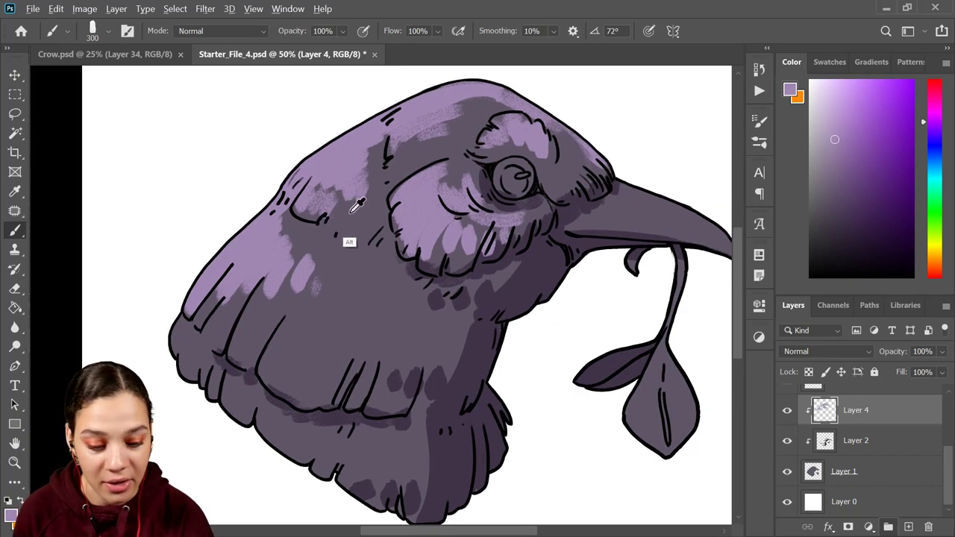
{"action": "left_click", "coordinate": [348, 241], "text": "alt"}
{"action": "mouse_move", "coordinate": [339, 195]}
{"action": "left_mouse_down"}
{"action": "mouse_move", "coordinate": [318, 224]}
{"action": "mouse_move", "coordinate": [373, 187]}
{"action": "left_mouse_up"}
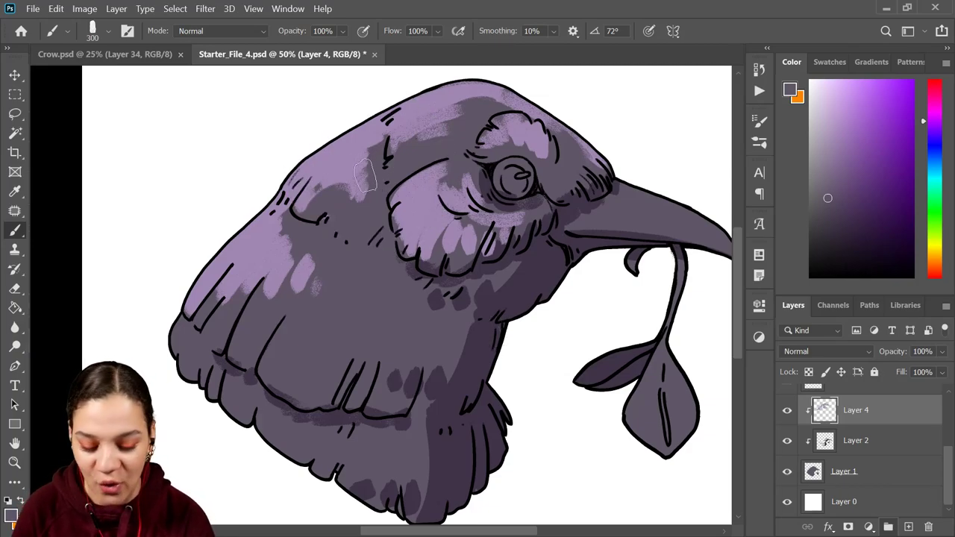
With a 150 brush, paint light-purple highlights on the crow's chest and lower-left edge.
{"action": "key", "text": "bracketleft"}
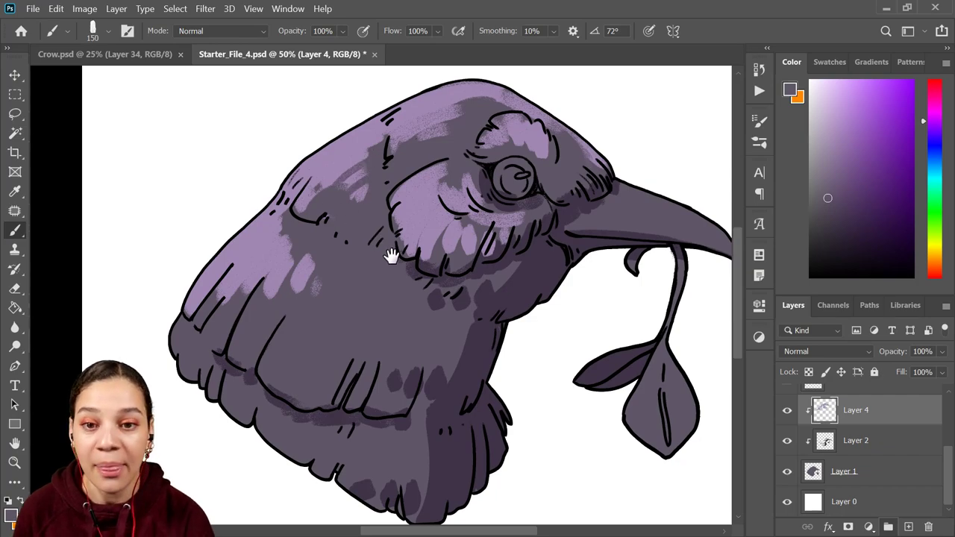
{"action": "left_click_drag", "start_coordinate": [390, 251], "coordinate": [362, 251]}
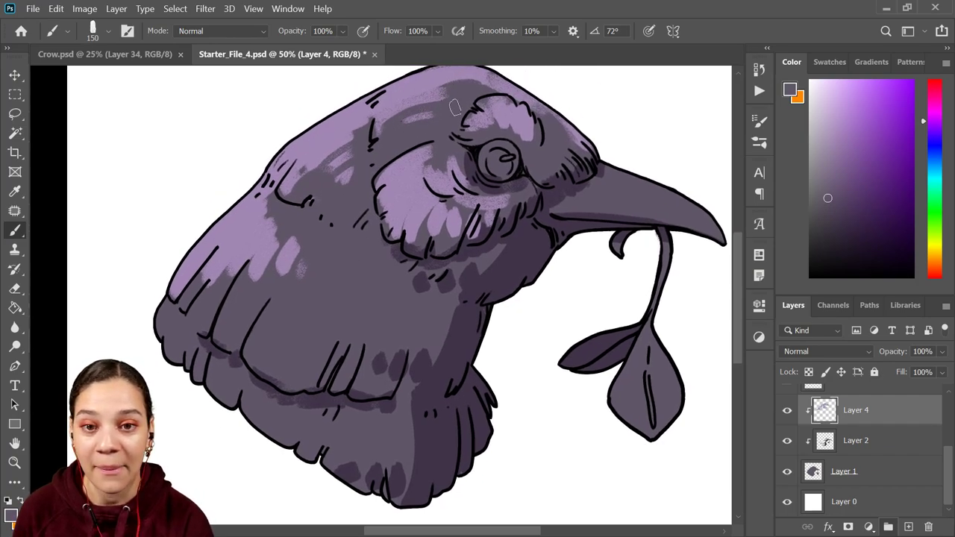
{"action": "left_click_drag", "start_coordinate": [457, 100], "coordinate": [424, 142]}
{"action": "left_click_drag", "start_coordinate": [381, 227], "coordinate": [377, 187]}
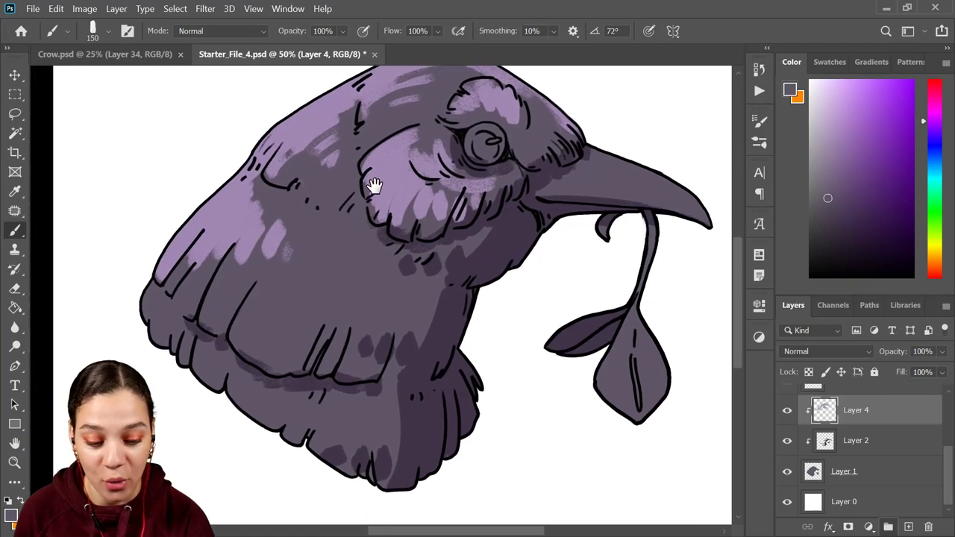
{"action": "mouse_move", "coordinate": [240, 243]}
{"action": "left_mouse_down"}
{"action": "mouse_move", "coordinate": [250, 196]}
{"action": "mouse_move", "coordinate": [294, 316]}
{"action": "mouse_move", "coordinate": [348, 162]}
{"action": "mouse_move", "coordinate": [348, 240]}
{"action": "mouse_move", "coordinate": [352, 188]}
{"action": "left_mouse_up"}
{"action": "left_click", "coordinate": [235, 207], "text": "alt"}
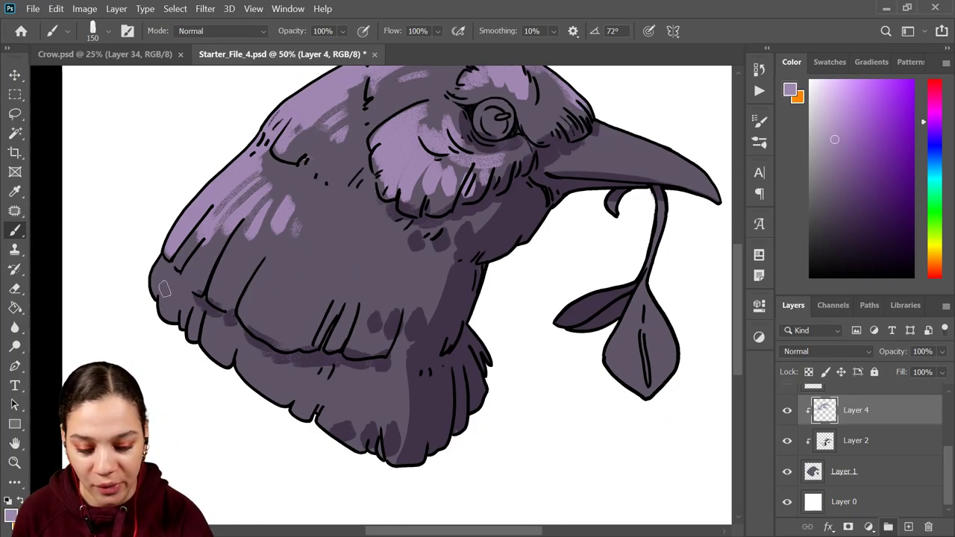
{"action": "left_click_drag", "start_coordinate": [164, 289], "coordinate": [180, 301]}
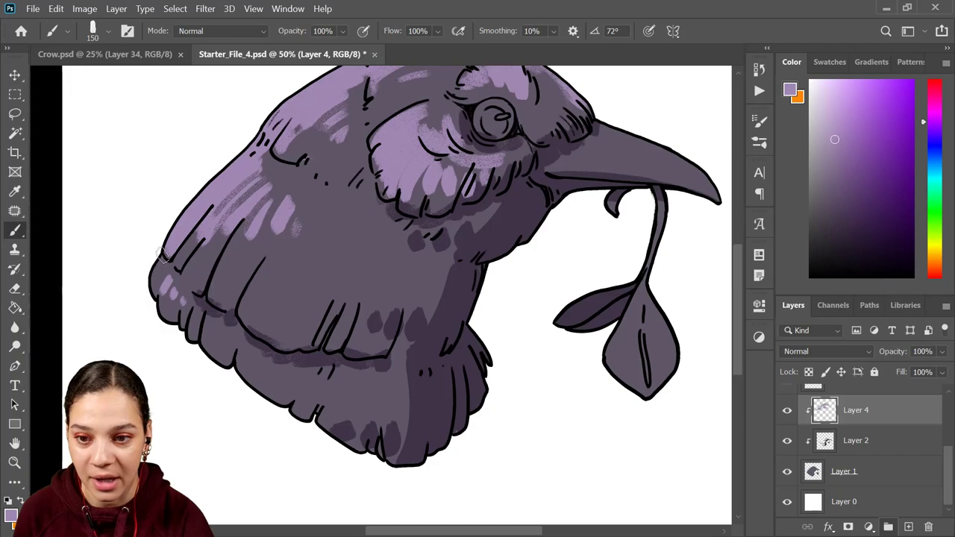
Scrub light-purple texture onto the lower belly and breast with a larger brush.
{"action": "left_click_drag", "start_coordinate": [306, 299], "coordinate": [299, 246]}
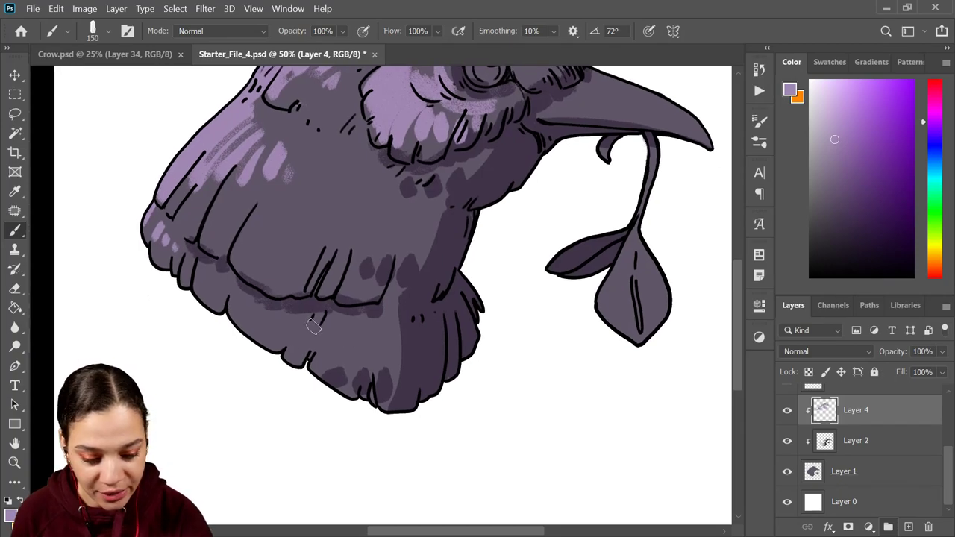
{"action": "mouse_move", "coordinate": [312, 327]}
{"action": "left_mouse_down"}
{"action": "mouse_move", "coordinate": [308, 343]}
{"action": "mouse_move", "coordinate": [322, 337]}
{"action": "left_mouse_up"}
{"action": "scroll", "coordinate": [351, 314], "scroll_direction": "up", "scroll_amount": 3}
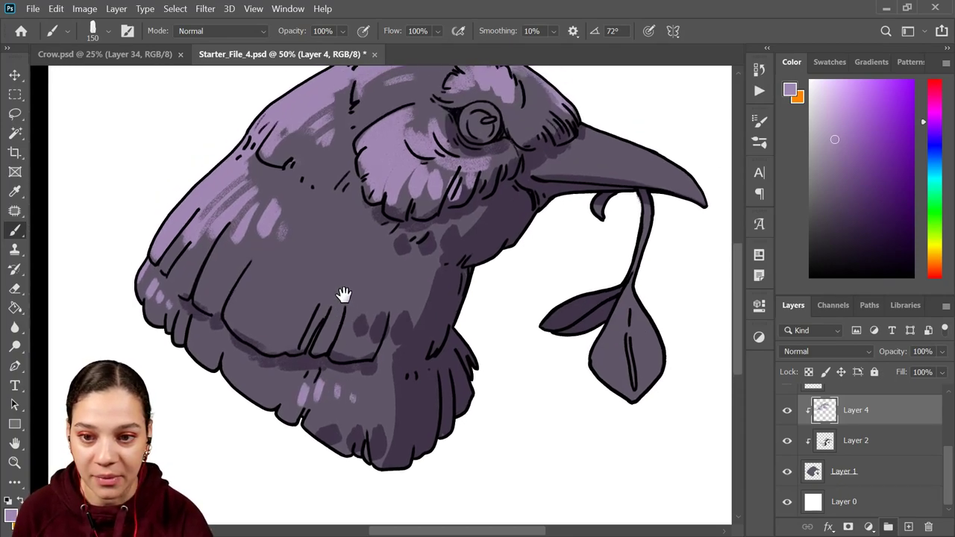
{"action": "key", "text": "bracketright"}
{"action": "key", "text": "bracketright"}
{"action": "key", "text": "bracketright"}
{"action": "key", "text": "bracketright"}
{"action": "key", "text": "bracketright"}
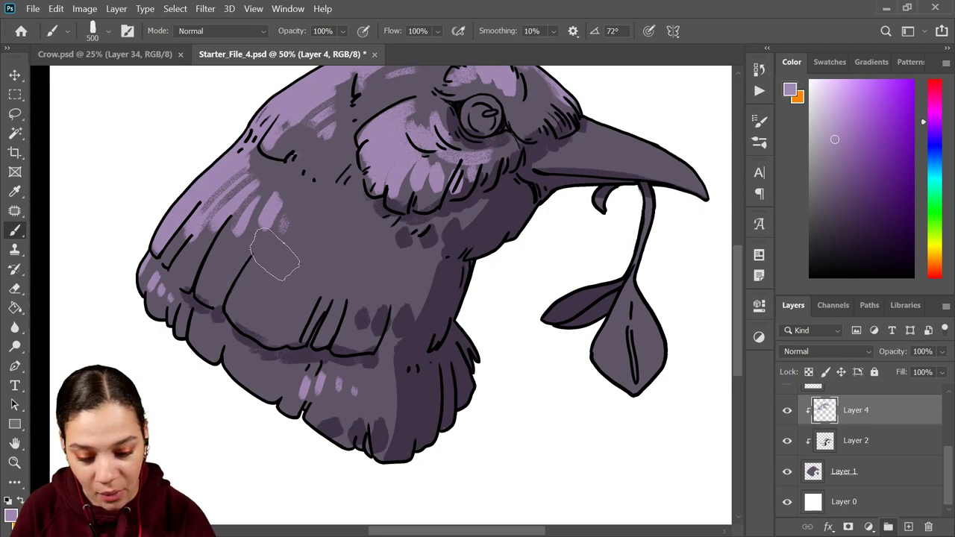
{"action": "mouse_move", "coordinate": [273, 249]}
{"action": "left_mouse_down"}
{"action": "mouse_move", "coordinate": [249, 295]}
{"action": "mouse_move", "coordinate": [277, 279]}
{"action": "mouse_move", "coordinate": [277, 314]}
{"action": "mouse_move", "coordinate": [346, 303]}
{"action": "mouse_move", "coordinate": [227, 279]}
{"action": "mouse_move", "coordinate": [209, 253]}
{"action": "mouse_move", "coordinate": [231, 247]}
{"action": "mouse_move", "coordinate": [215, 265]}
{"action": "left_mouse_up"}
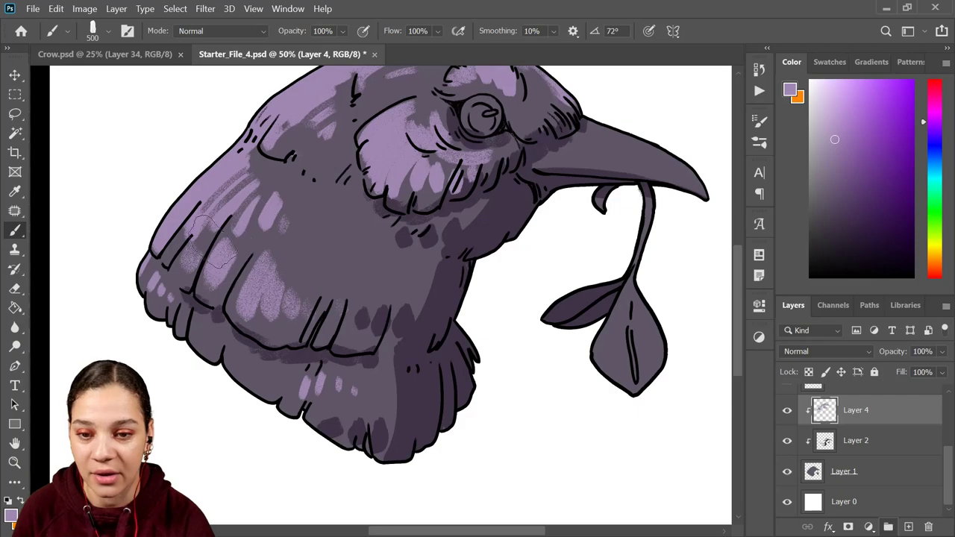
Zoom back in on the crow's head and add a new empty Layer 5.
{"action": "left_click_drag", "start_coordinate": [403, 216], "coordinate": [414, 266]}
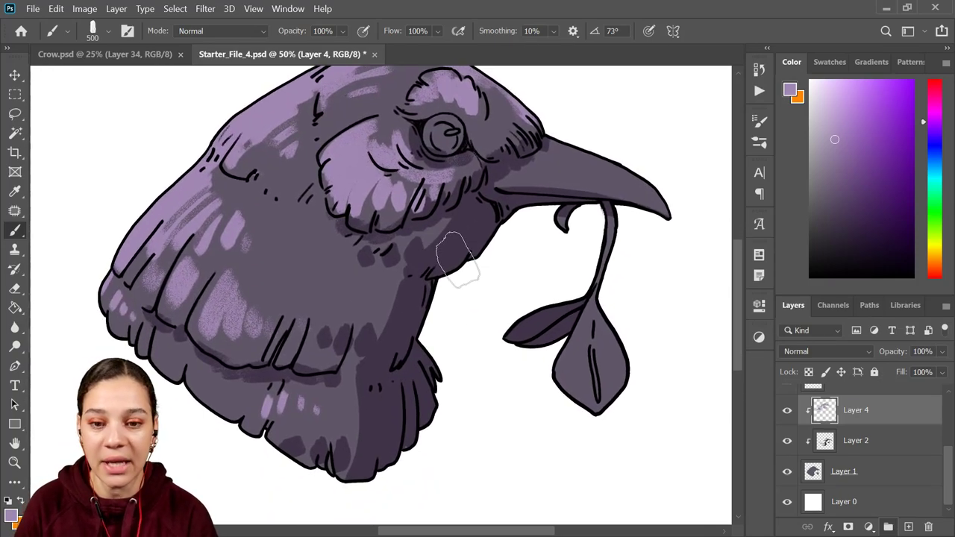
{"action": "key", "text": "ctrl+minus"}
{"action": "key", "text": "ctrl+plus"}
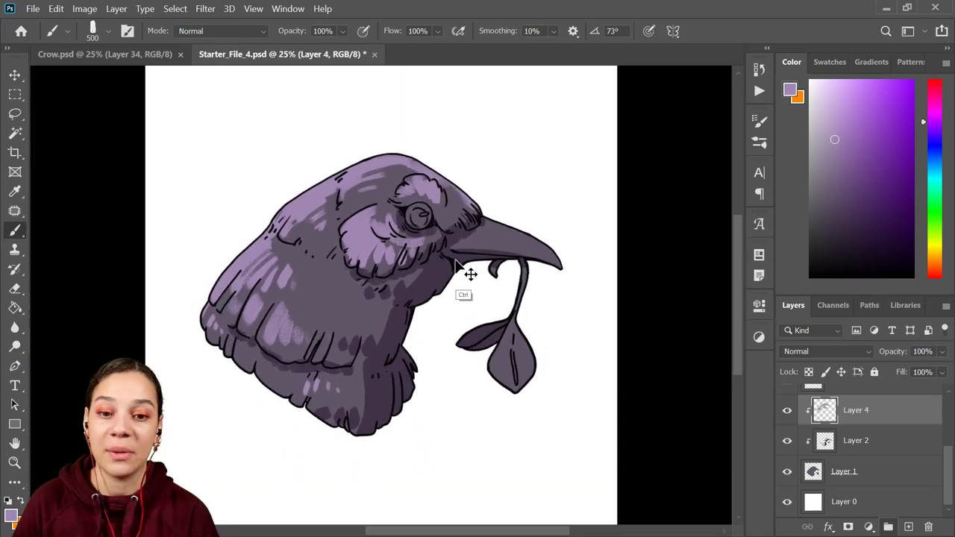
{"action": "key", "text": "ctrl+plus"}
{"action": "scroll", "coordinate": [500, 303], "scroll_direction": "up", "scroll_amount": 3}
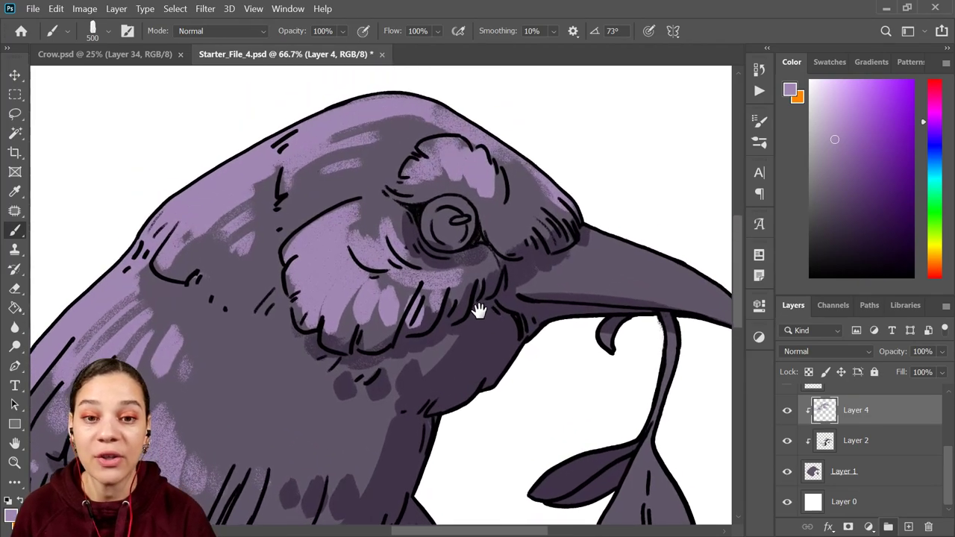
{"action": "left_click_drag", "start_coordinate": [480, 309], "coordinate": [477, 313]}
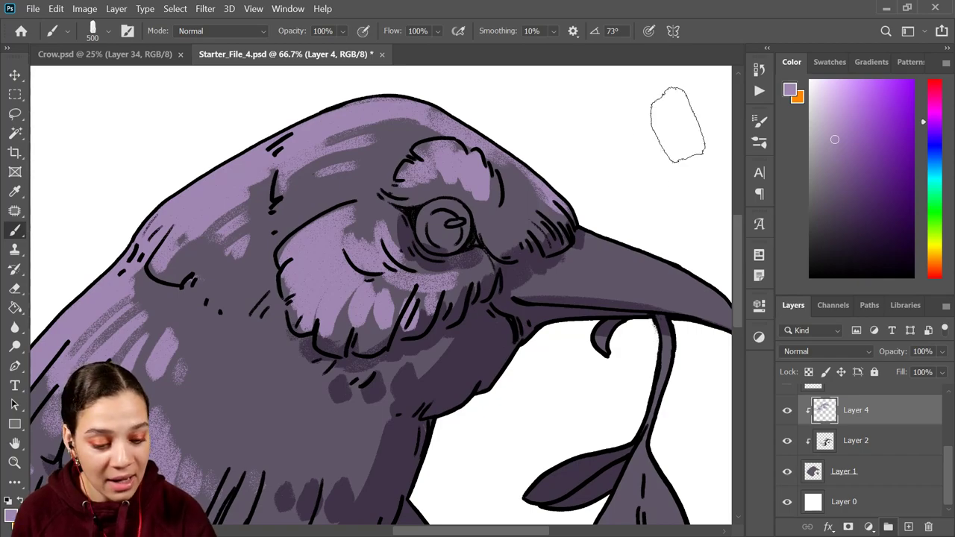
{"action": "key", "text": "ctrl+shift+alt+n"}
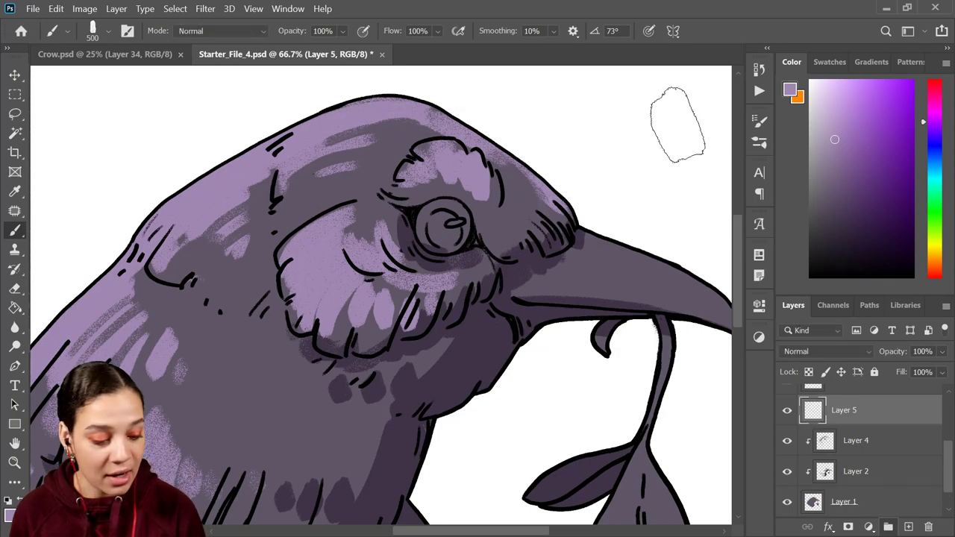
Clip Layer 5 to the crow and paint the eye white with a small brush.
{"action": "right_click", "coordinate": [864, 411]}
{"action": "left_click", "coordinate": [773, 313]}
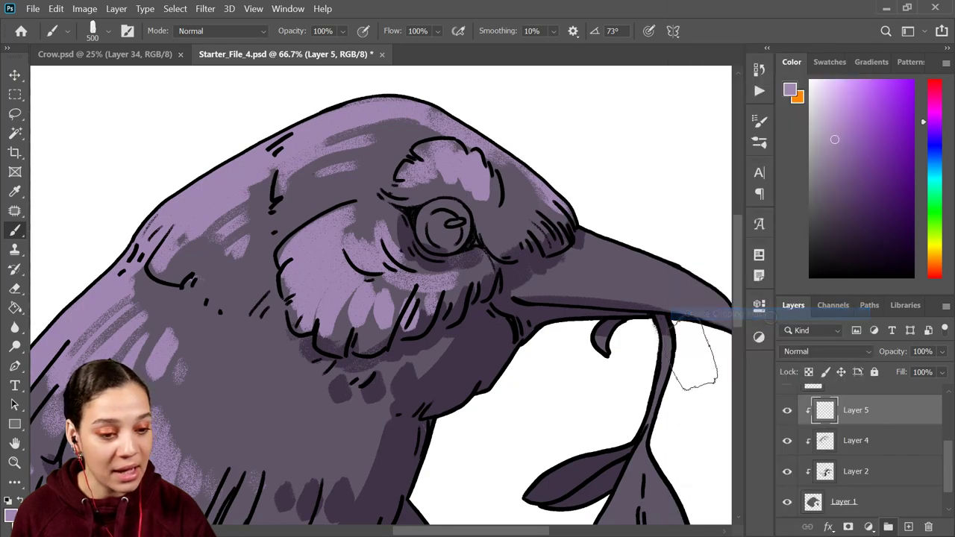
{"action": "left_click", "coordinate": [600, 119], "text": "alt"}
{"action": "key", "text": "bracketleft"}
{"action": "key", "text": "bracketleft"}
{"action": "key", "text": "bracketleft"}
{"action": "key", "text": "bracketleft"}
{"action": "key", "text": "bracketleft"}
{"action": "key", "text": "bracketleft"}
{"action": "key", "text": "bracketleft"}
{"action": "key", "text": "bracketleft"}
{"action": "key", "text": "bracketleft"}
{"action": "key", "text": "bracketleft"}
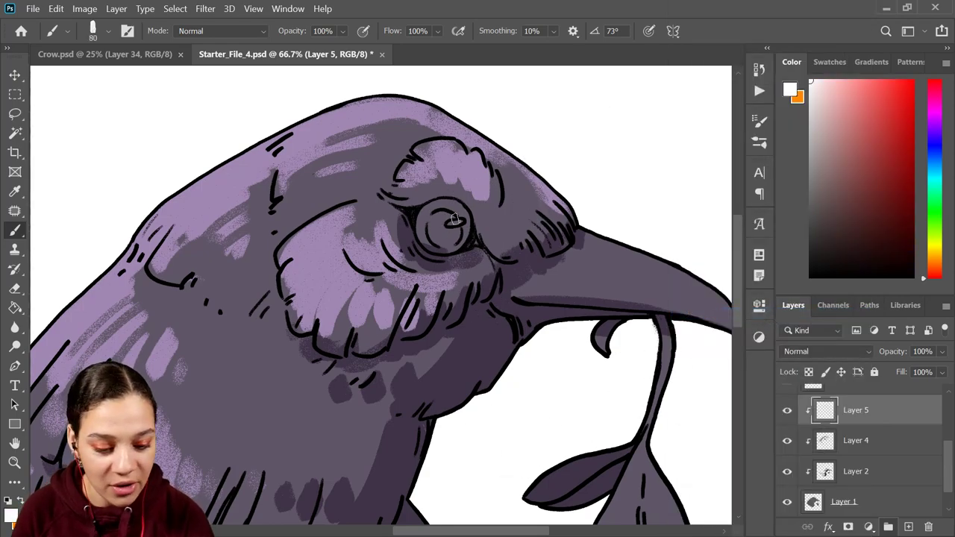
{"action": "mouse_move", "coordinate": [452, 215]}
{"action": "left_mouse_down"}
{"action": "mouse_move", "coordinate": [448, 244]}
{"action": "mouse_move", "coordinate": [440, 209]}
{"action": "mouse_move", "coordinate": [436, 224]}
{"action": "left_mouse_up"}
{"action": "key", "text": "bracketright"}
{"action": "key", "text": "bracketright"}
{"action": "key", "text": "bracketright"}
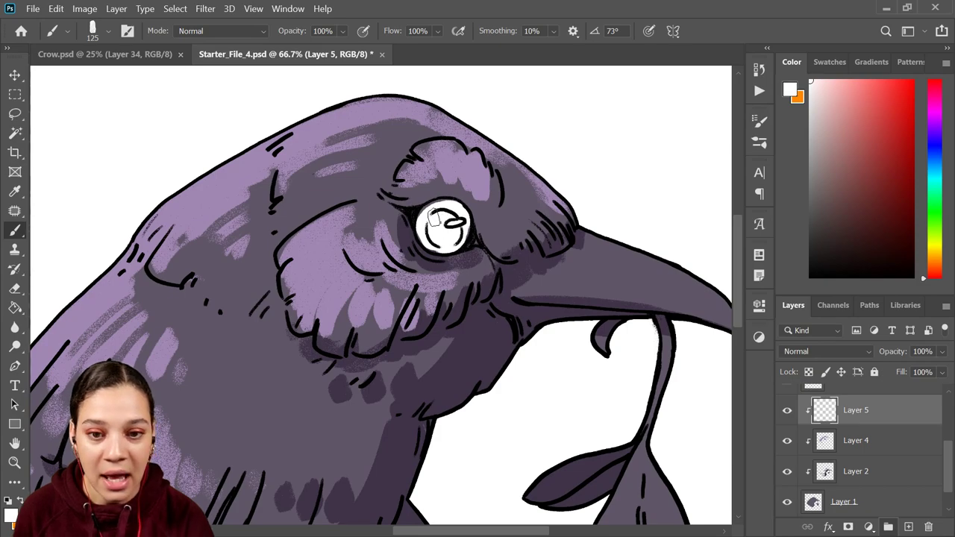
Pick black as the paint colour and bring the beak and leaf into view.
{"action": "left_click_drag", "start_coordinate": [549, 252], "coordinate": [457, 197]}
{"action": "left_click_drag", "start_coordinate": [817, 272], "coordinate": [773, 304]}
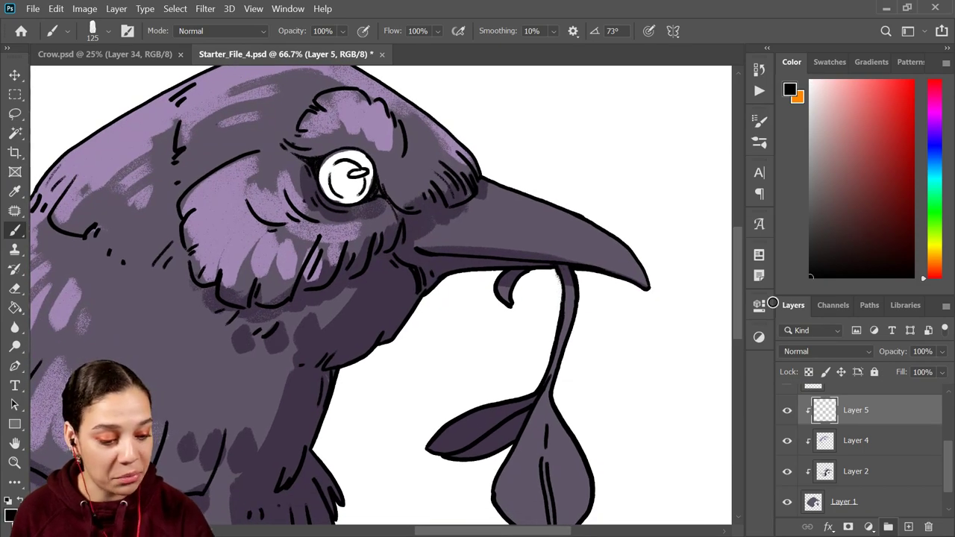
{"action": "left_click_drag", "start_coordinate": [556, 291], "coordinate": [529, 249]}
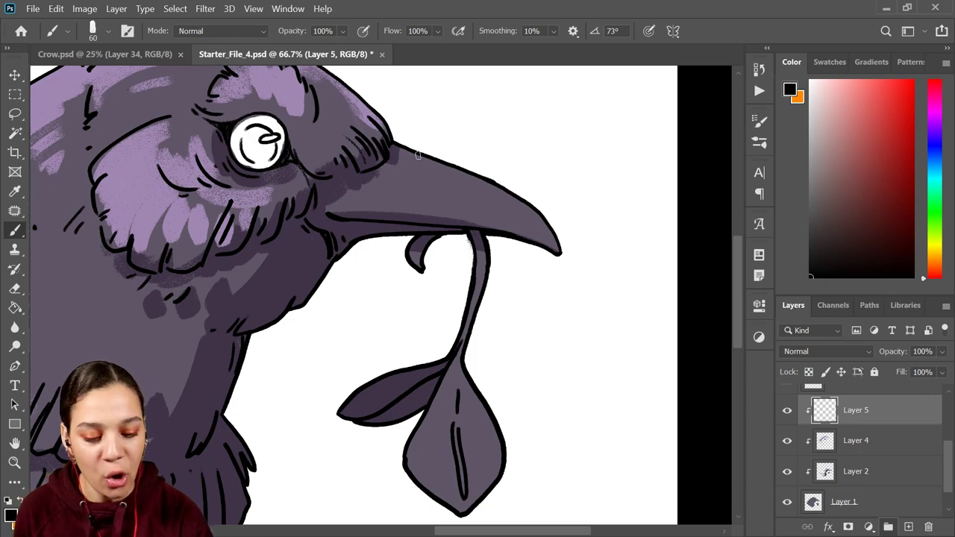
Brush a first black fill over the beak, then undo it.
{"action": "mouse_move", "coordinate": [418, 154]}
{"action": "left_mouse_down"}
{"action": "mouse_move", "coordinate": [356, 235]}
{"action": "mouse_move", "coordinate": [509, 190]}
{"action": "mouse_move", "coordinate": [538, 194]}
{"action": "mouse_move", "coordinate": [508, 214]}
{"action": "mouse_move", "coordinate": [530, 239]}
{"action": "mouse_move", "coordinate": [480, 220]}
{"action": "left_mouse_up"}
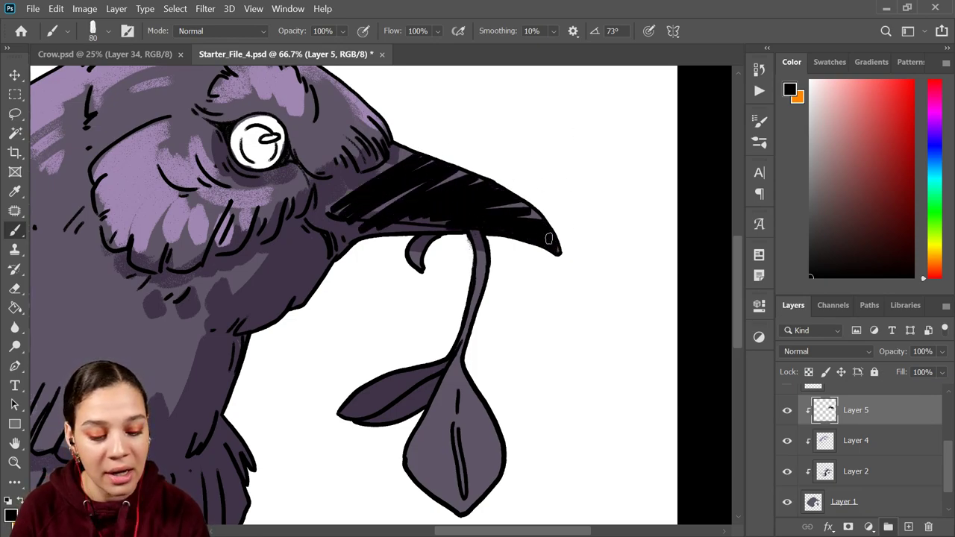
{"action": "key", "text": "bracketright"}
{"action": "key", "text": "bracketright"}
{"action": "key", "text": "bracketright"}
{"action": "mouse_move", "coordinate": [549, 238]}
{"action": "left_mouse_down"}
{"action": "mouse_move", "coordinate": [520, 203]}
{"action": "mouse_move", "coordinate": [536, 196]}
{"action": "mouse_move", "coordinate": [437, 172]}
{"action": "mouse_move", "coordinate": [361, 191]}
{"action": "mouse_move", "coordinate": [371, 183]}
{"action": "mouse_move", "coordinate": [403, 197]}
{"action": "mouse_move", "coordinate": [369, 219]}
{"action": "mouse_move", "coordinate": [379, 230]}
{"action": "mouse_move", "coordinate": [471, 225]}
{"action": "left_mouse_up"}
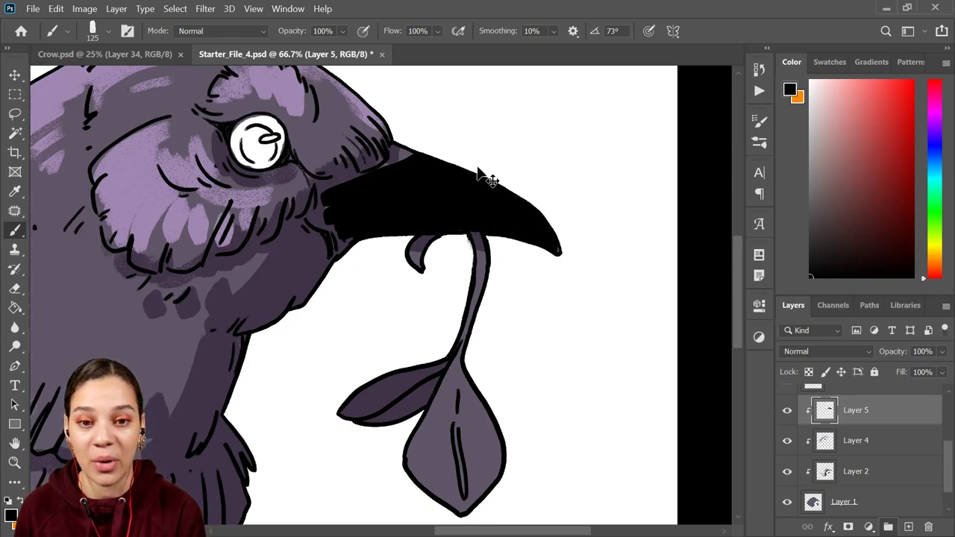
{"action": "key", "text": "ctrl+z"}
{"action": "key", "text": "ctrl+z"}
{"action": "key", "text": "ctrl+z"}
{"action": "key", "text": "ctrl+z"}
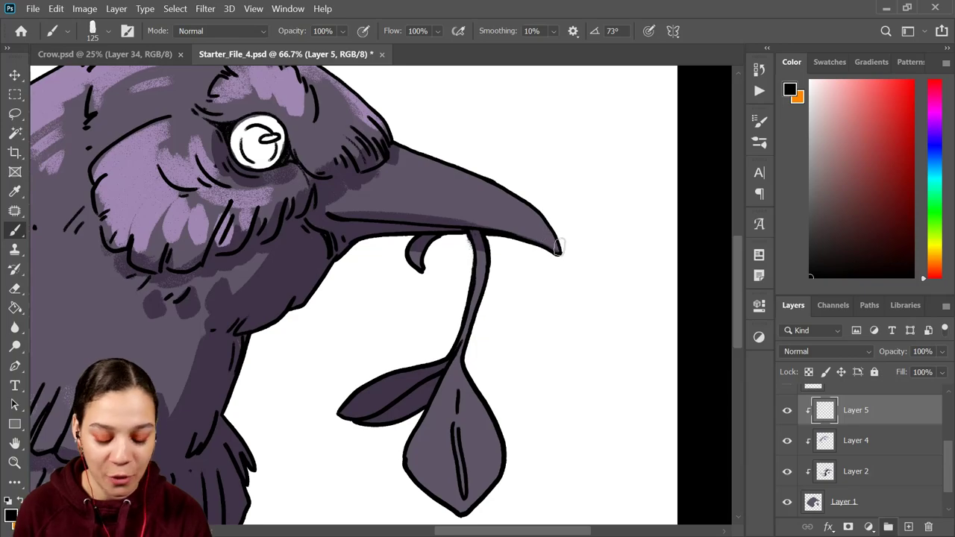
Repaint the beak solid black along its ridge, tip, upper part and lower edge.
{"action": "left_click_drag", "start_coordinate": [607, 256], "coordinate": [549, 347]}
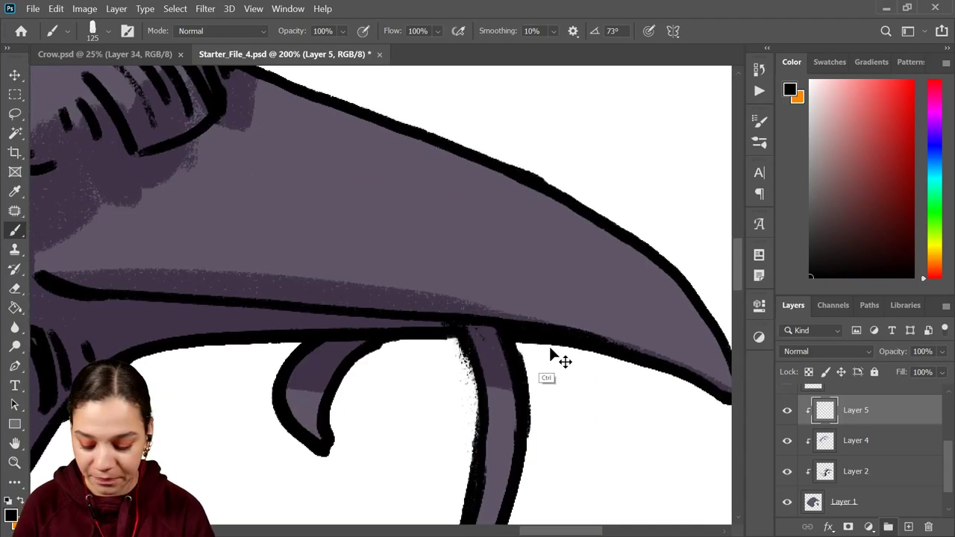
{"action": "key", "text": "ctrl+minus"}
{"action": "mouse_move", "coordinate": [525, 308]}
{"action": "left_mouse_down"}
{"action": "mouse_move", "coordinate": [432, 255]}
{"action": "mouse_move", "coordinate": [329, 216]}
{"action": "left_mouse_up"}
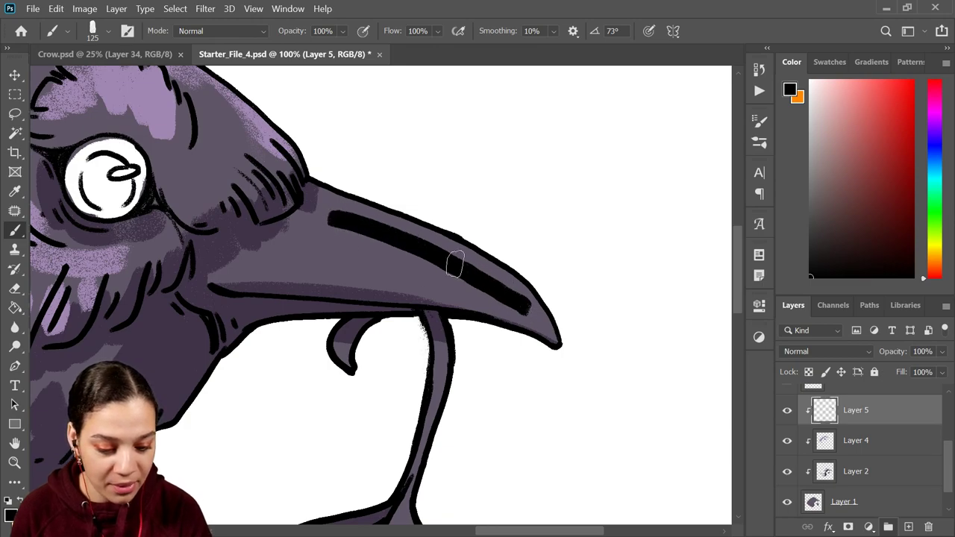
{"action": "left_click_drag", "start_coordinate": [417, 242], "coordinate": [526, 307]}
{"action": "key", "text": "bracketleft"}
{"action": "key", "text": "bracketleft"}
{"action": "key", "text": "bracketleft"}
{"action": "mouse_move", "coordinate": [459, 260]}
{"action": "left_mouse_down"}
{"action": "mouse_move", "coordinate": [524, 311]}
{"action": "mouse_move", "coordinate": [429, 277]}
{"action": "mouse_move", "coordinate": [308, 269]}
{"action": "left_mouse_up"}
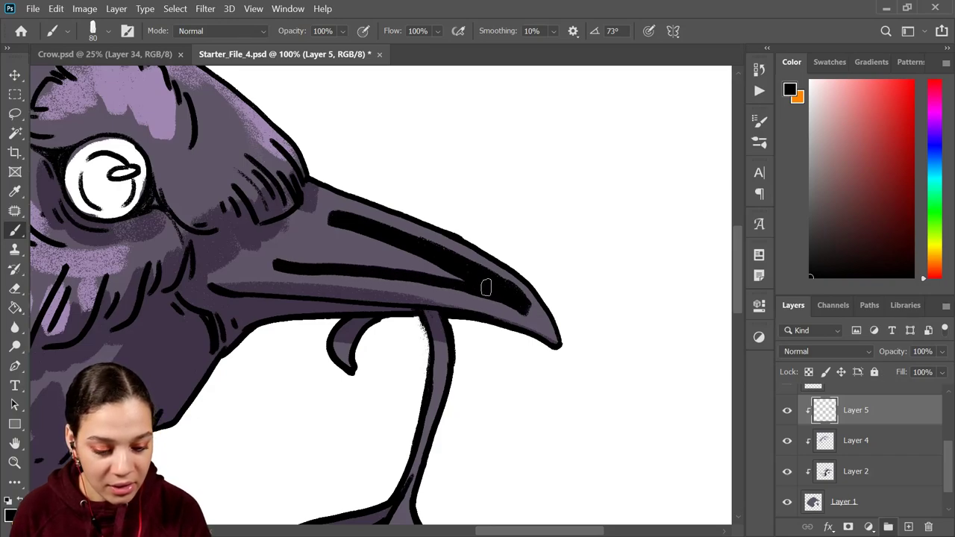
{"action": "mouse_move", "coordinate": [486, 288]}
{"action": "left_mouse_down"}
{"action": "mouse_move", "coordinate": [386, 262]}
{"action": "mouse_move", "coordinate": [396, 260]}
{"action": "mouse_move", "coordinate": [367, 267]}
{"action": "mouse_move", "coordinate": [392, 240]}
{"action": "mouse_move", "coordinate": [304, 261]}
{"action": "mouse_move", "coordinate": [416, 224]}
{"action": "mouse_move", "coordinate": [358, 225]}
{"action": "mouse_move", "coordinate": [314, 208]}
{"action": "mouse_move", "coordinate": [351, 230]}
{"action": "mouse_move", "coordinate": [288, 226]}
{"action": "mouse_move", "coordinate": [335, 235]}
{"action": "mouse_move", "coordinate": [267, 242]}
{"action": "mouse_move", "coordinate": [299, 252]}
{"action": "mouse_move", "coordinate": [351, 232]}
{"action": "mouse_move", "coordinate": [297, 260]}
{"action": "mouse_move", "coordinate": [236, 269]}
{"action": "mouse_move", "coordinate": [329, 261]}
{"action": "mouse_move", "coordinate": [239, 272]}
{"action": "mouse_move", "coordinate": [409, 275]}
{"action": "mouse_move", "coordinate": [263, 271]}
{"action": "mouse_move", "coordinate": [458, 299]}
{"action": "left_mouse_up"}
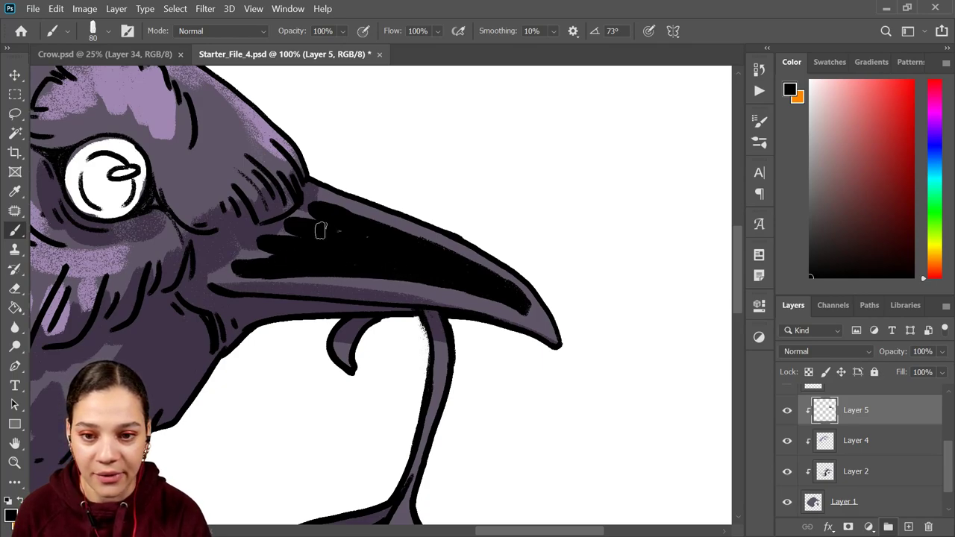
{"action": "mouse_move", "coordinate": [324, 205]}
{"action": "left_mouse_down"}
{"action": "mouse_move", "coordinate": [413, 242]}
{"action": "mouse_move", "coordinate": [499, 308]}
{"action": "left_mouse_up"}
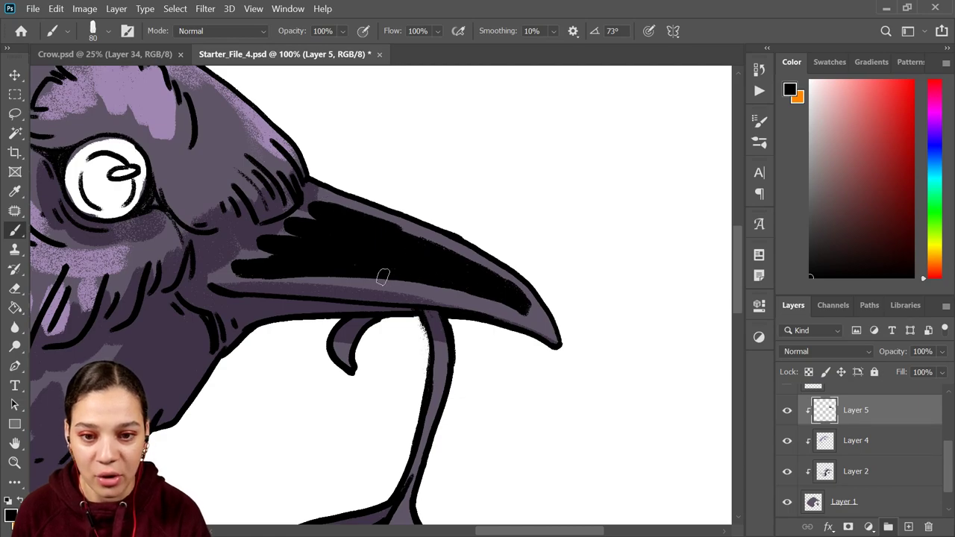
{"action": "mouse_move", "coordinate": [267, 280]}
{"action": "left_mouse_down"}
{"action": "mouse_move", "coordinate": [515, 312]}
{"action": "mouse_move", "coordinate": [535, 329]}
{"action": "left_mouse_up"}
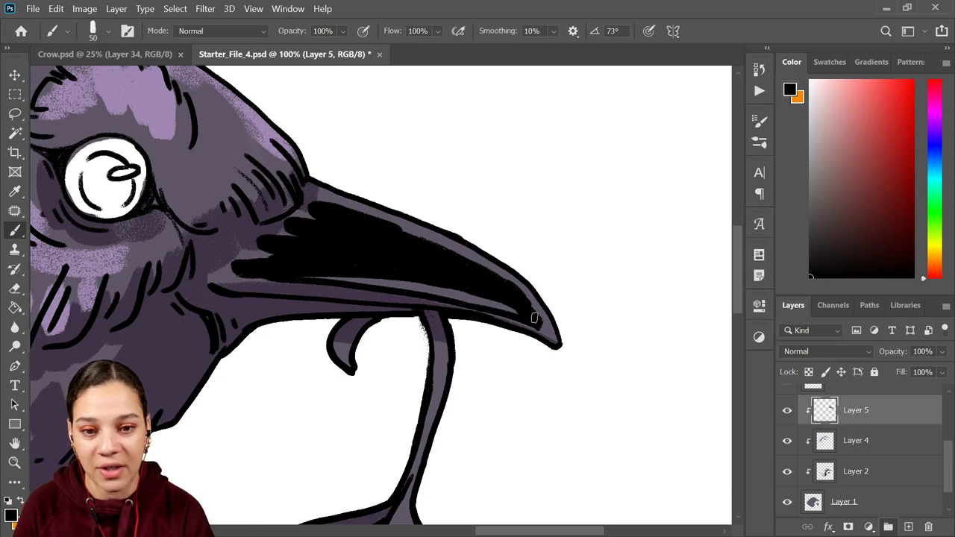
Erase stray black at the beak's base to leave a thin purple rim.
{"action": "key", "text": "ctrl+minus"}
{"action": "key", "text": "ctrl+minus"}
{"action": "key", "text": "ctrl+minus"}
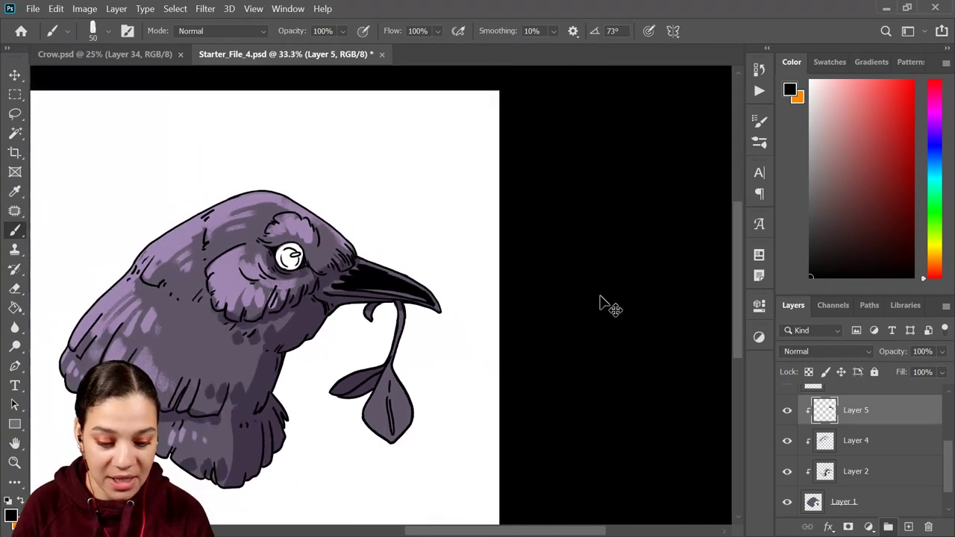
{"action": "key", "text": "ctrl+plus"}
{"action": "key", "text": "ctrl+plus"}
{"action": "key", "text": "ctrl+plus"}
{"action": "key", "text": "e"}
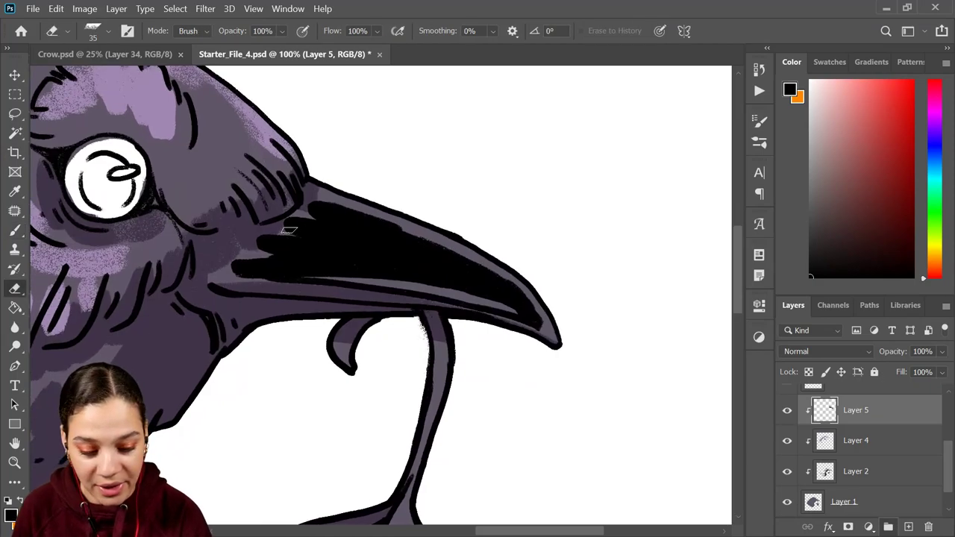
{"action": "left_click_drag", "start_coordinate": [264, 237], "coordinate": [303, 230]}
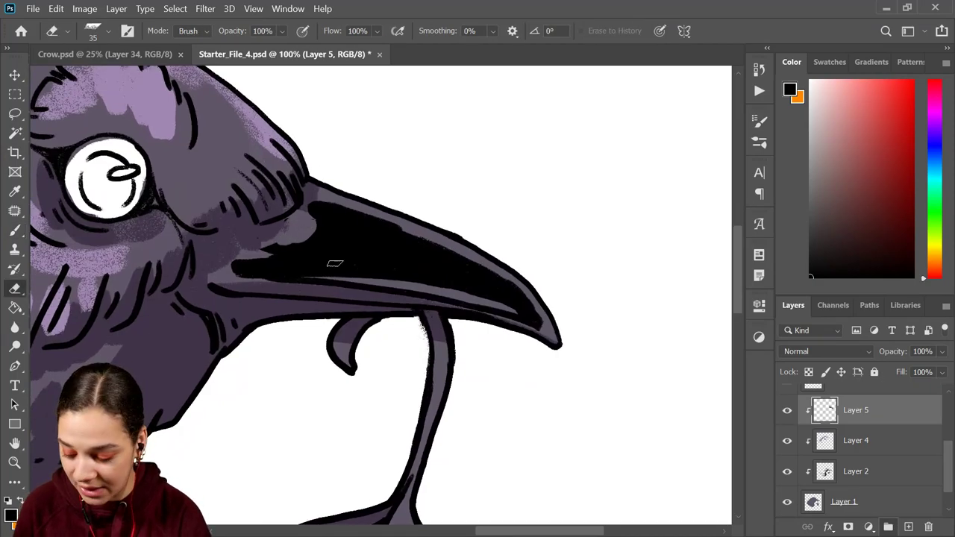
{"action": "mouse_move", "coordinate": [305, 234]}
{"action": "left_mouse_down"}
{"action": "mouse_move", "coordinate": [320, 226]}
{"action": "mouse_move", "coordinate": [271, 247]}
{"action": "left_mouse_up"}
{"action": "key", "text": "b"}
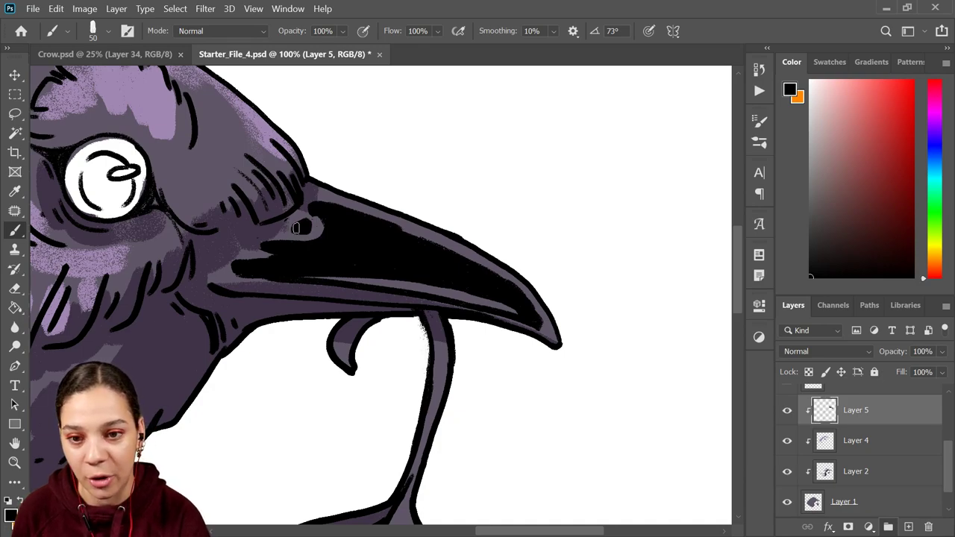
Sample white and paint gloss highlights along the top of the beak.
{"action": "left_click_drag", "start_coordinate": [385, 224], "coordinate": [582, 252]}
{"action": "left_click", "coordinate": [544, 128], "text": "alt"}
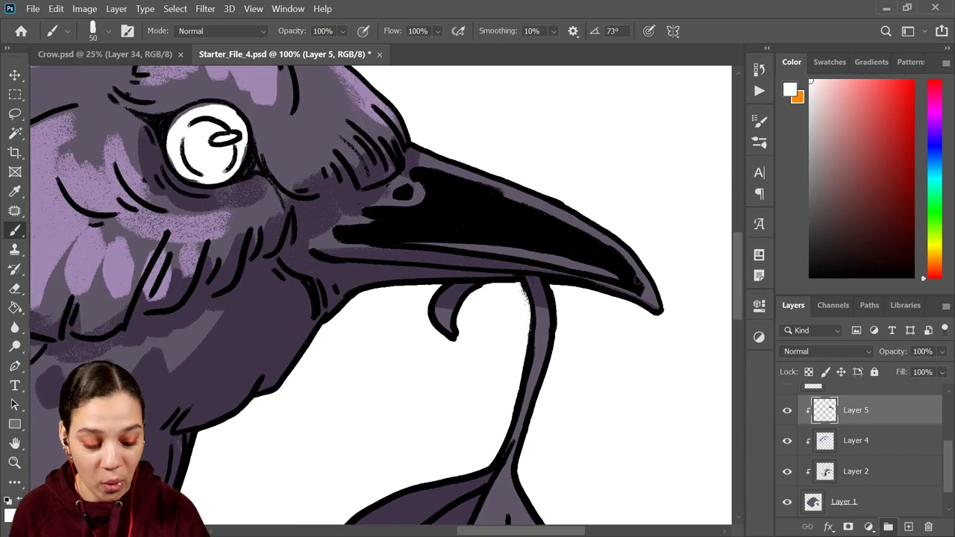
{"action": "left_click_drag", "start_coordinate": [554, 217], "coordinate": [627, 274]}
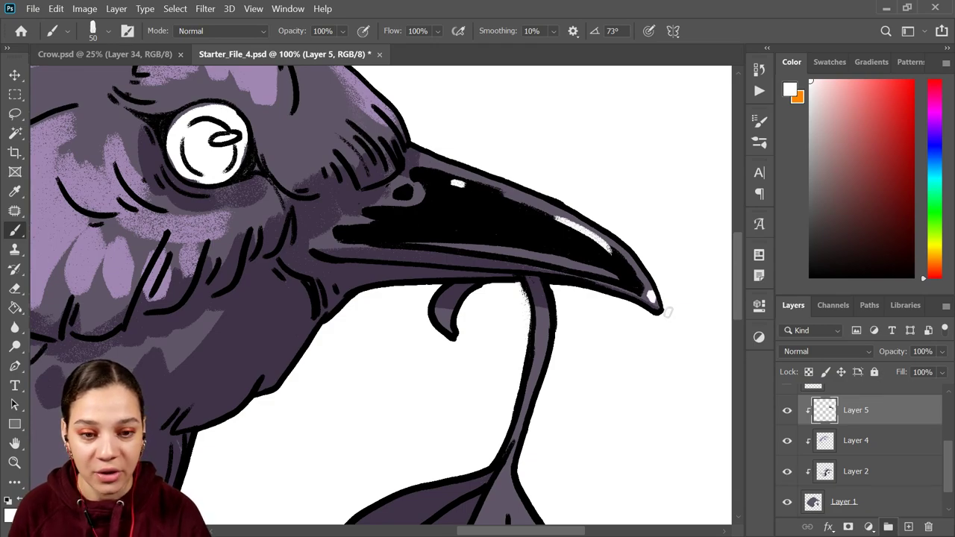
Add a new empty Layer 6 above Layer 5.
{"action": "scroll", "coordinate": [671, 320], "scroll_direction": "down", "scroll_amount": 8}
{"action": "scroll", "coordinate": [674, 330], "scroll_direction": "up", "scroll_amount": 2}
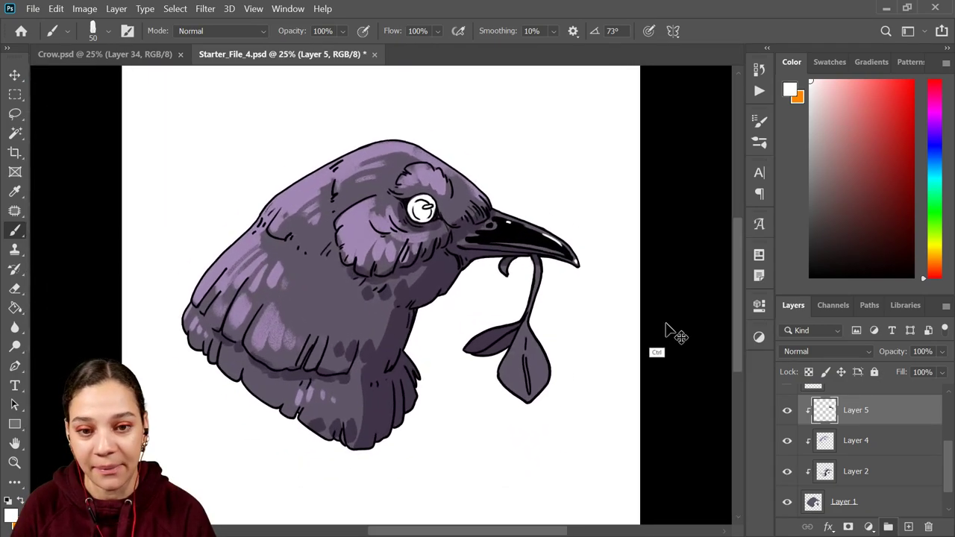
{"action": "scroll", "coordinate": [670, 329], "scroll_direction": "up", "scroll_amount": 2}
{"action": "mouse_move", "coordinate": [572, 331]}
{"action": "left_mouse_down"}
{"action": "mouse_move", "coordinate": [533, 274]}
{"action": "mouse_move", "coordinate": [548, 286]}
{"action": "left_mouse_up"}
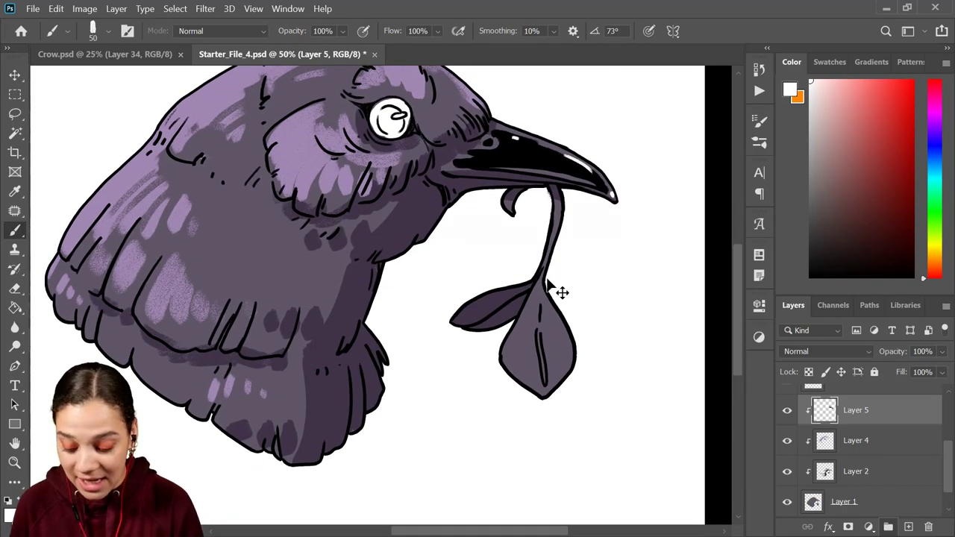
{"action": "key", "text": "ctrl+shift+n"}
{"action": "key", "text": "Return"}
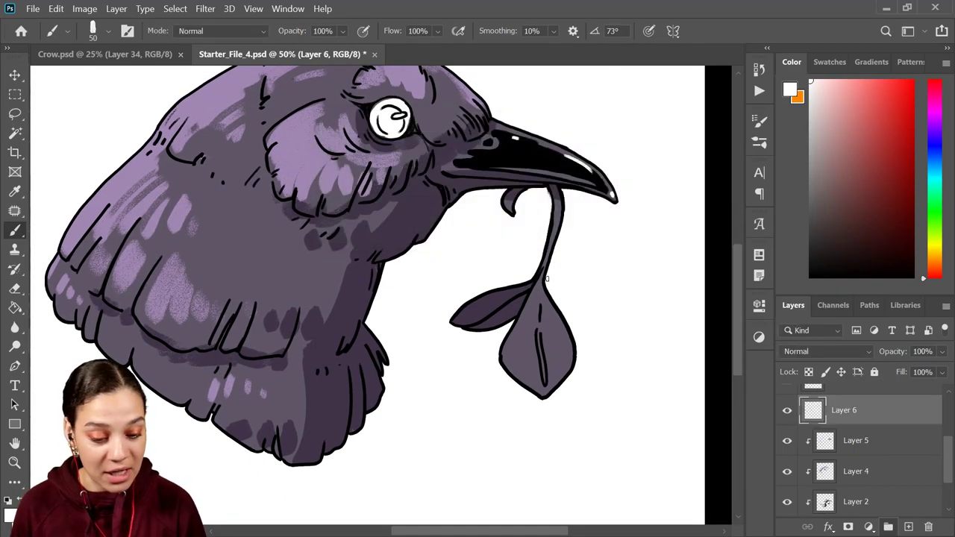
Clip Layer 6 to the layer below and paint the leaf, stem and curl dark green with a 175 brush.
{"action": "right_click", "coordinate": [897, 411]}
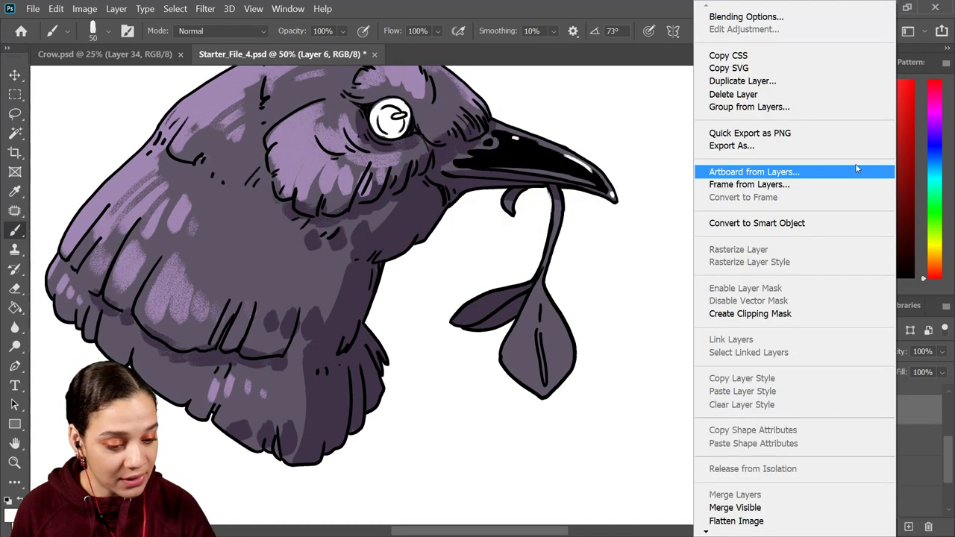
{"action": "left_click", "coordinate": [791, 314]}
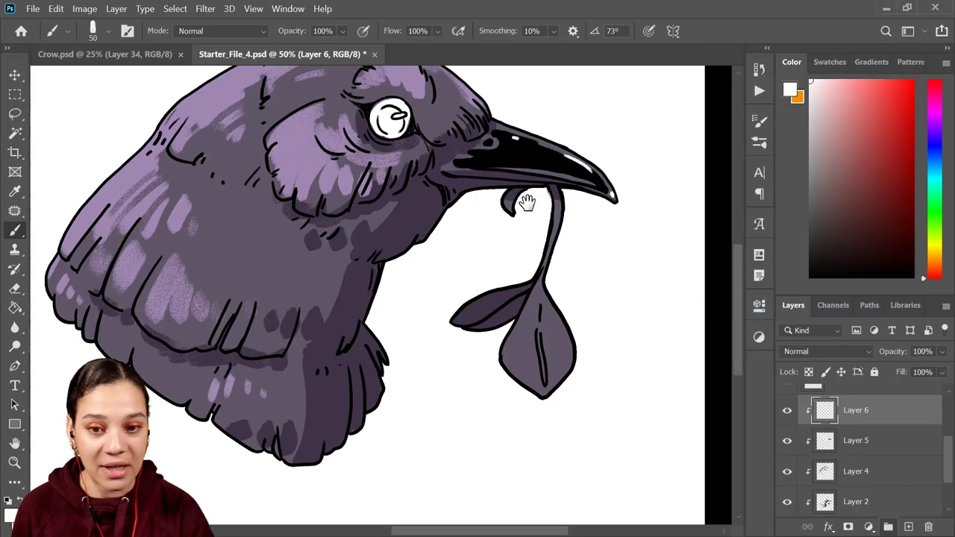
{"action": "left_click_drag", "start_coordinate": [527, 202], "coordinate": [559, 326]}
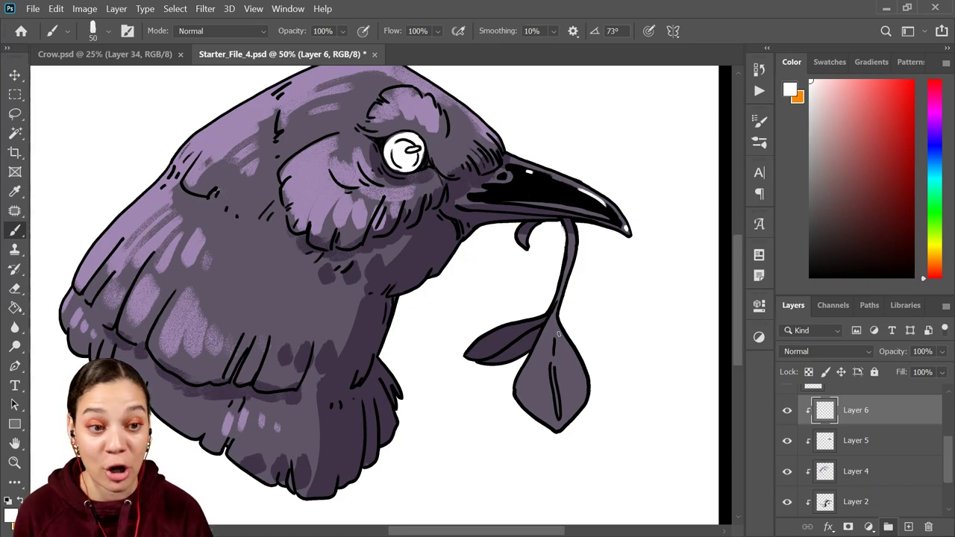
{"action": "left_click", "coordinate": [935, 214]}
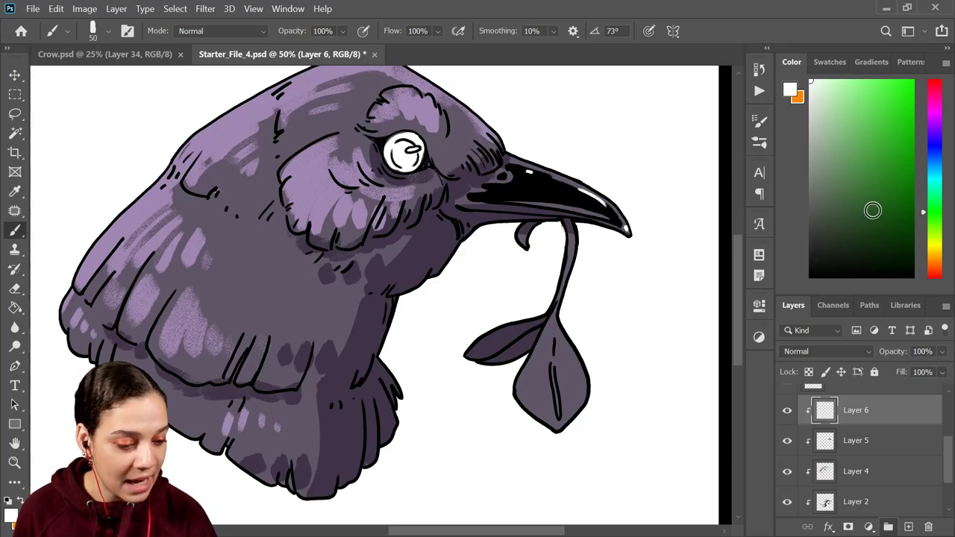
{"action": "left_click", "coordinate": [870, 215]}
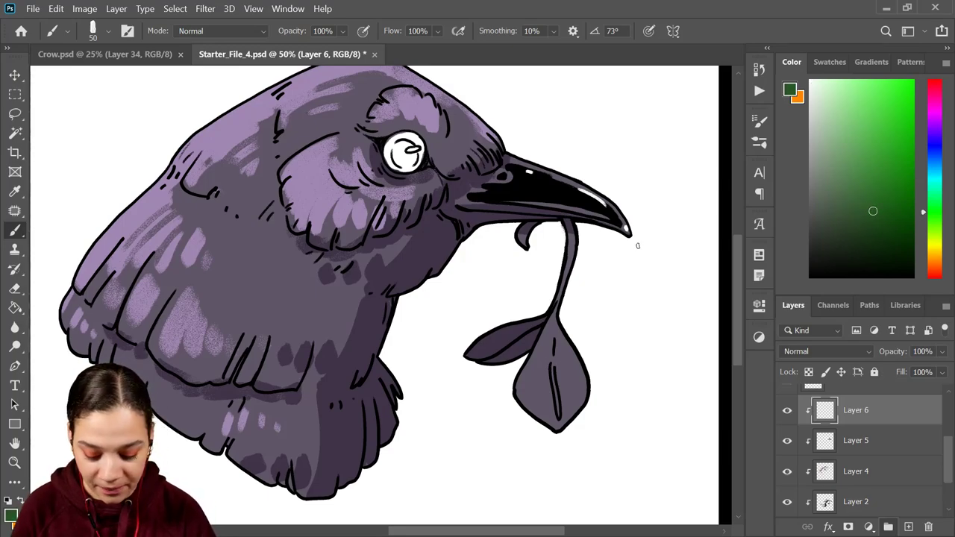
{"action": "key", "text": "bracketright"}
{"action": "key", "text": "bracketright"}
{"action": "key", "text": "bracketright"}
{"action": "key", "text": "bracketright"}
{"action": "key", "text": "bracketright"}
{"action": "mouse_move", "coordinate": [572, 330]}
{"action": "left_mouse_down"}
{"action": "mouse_move", "coordinate": [528, 356]}
{"action": "mouse_move", "coordinate": [517, 379]}
{"action": "mouse_move", "coordinate": [587, 371]}
{"action": "mouse_move", "coordinate": [567, 399]}
{"action": "left_mouse_up"}
{"action": "mouse_move", "coordinate": [572, 324]}
{"action": "left_mouse_down"}
{"action": "mouse_move", "coordinate": [477, 319]}
{"action": "mouse_move", "coordinate": [607, 253]}
{"action": "mouse_move", "coordinate": [541, 237]}
{"action": "mouse_move", "coordinate": [581, 232]}
{"action": "mouse_move", "coordinate": [532, 237]}
{"action": "mouse_move", "coordinate": [585, 231]}
{"action": "mouse_move", "coordinate": [535, 234]}
{"action": "mouse_move", "coordinate": [572, 271]}
{"action": "left_mouse_up"}
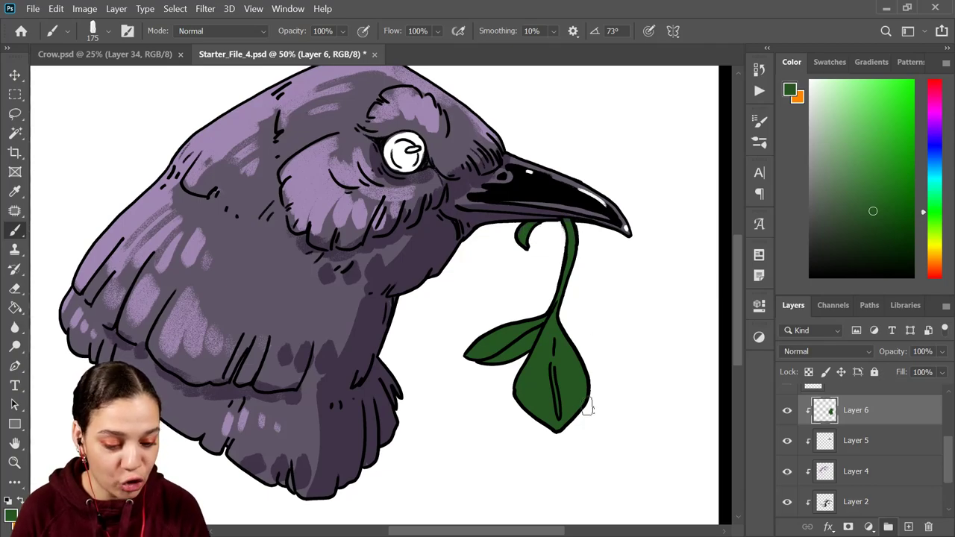
Set Layer 6 to the Darken blend mode and add a new Layer 7.
{"action": "left_click", "coordinate": [837, 352]}
{"action": "left_click", "coordinate": [802, 203]}
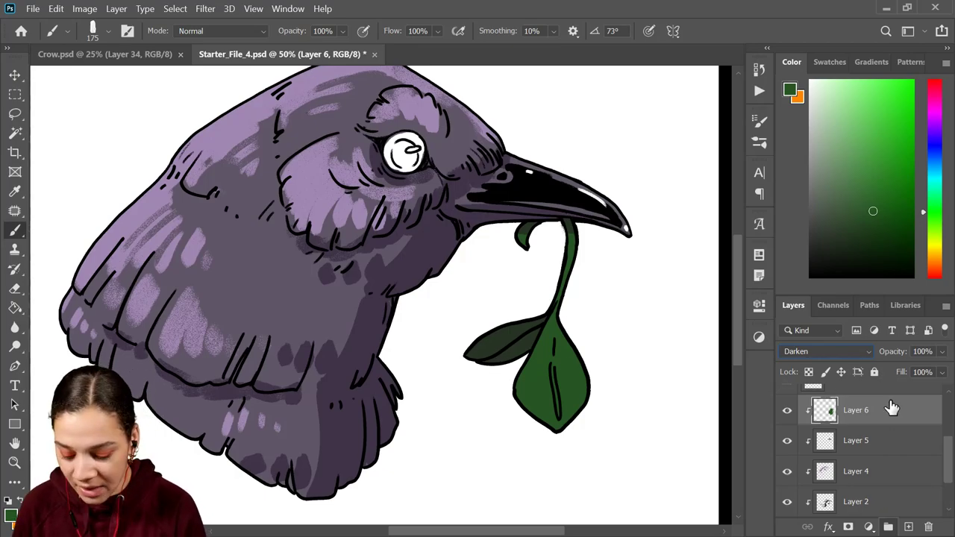
{"action": "key", "text": "ctrl+shift+alt+n"}
{"action": "right_click", "coordinate": [871, 410]}
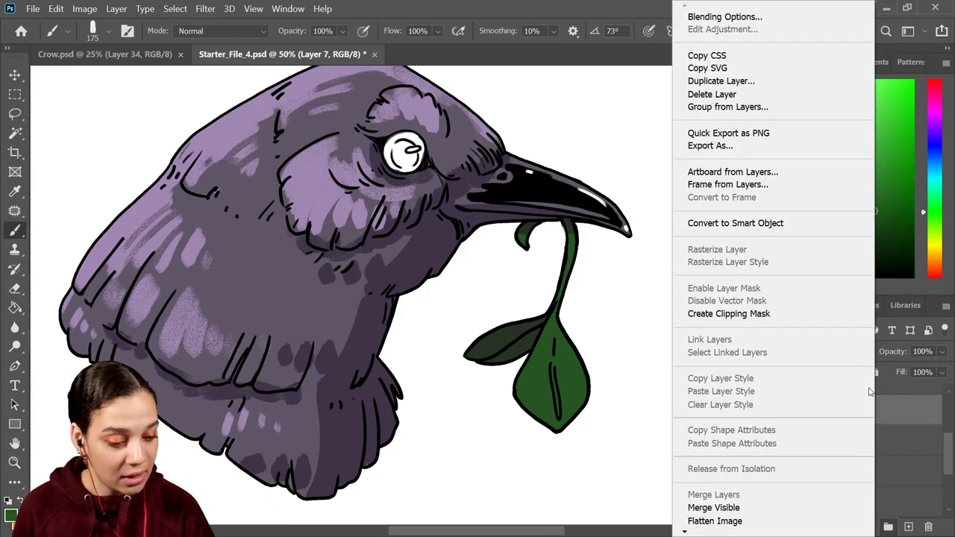
Clip Layer 7 and brush a lighter green down the left and right sides of the lower leaf.
{"action": "left_click", "coordinate": [778, 313]}
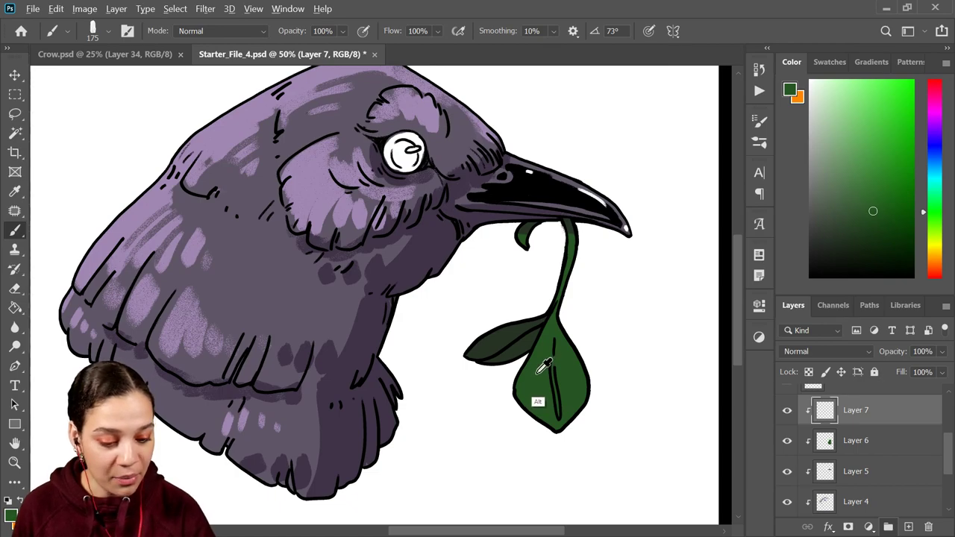
{"action": "left_click_drag", "start_coordinate": [864, 168], "coordinate": [871, 167]}
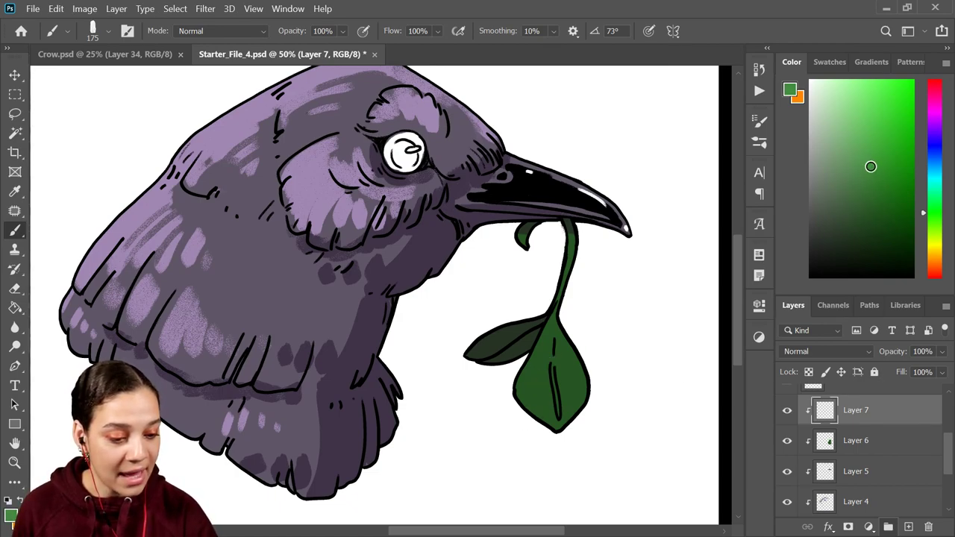
{"action": "mouse_move", "coordinate": [549, 328]}
{"action": "left_mouse_down"}
{"action": "mouse_move", "coordinate": [523, 392]}
{"action": "mouse_move", "coordinate": [543, 350]}
{"action": "mouse_move", "coordinate": [525, 410]}
{"action": "mouse_move", "coordinate": [538, 365]}
{"action": "mouse_move", "coordinate": [544, 415]}
{"action": "mouse_move", "coordinate": [534, 379]}
{"action": "mouse_move", "coordinate": [568, 270]}
{"action": "mouse_move", "coordinate": [550, 338]}
{"action": "mouse_move", "coordinate": [564, 244]}
{"action": "mouse_move", "coordinate": [544, 351]}
{"action": "mouse_move", "coordinate": [555, 329]}
{"action": "mouse_move", "coordinate": [562, 389]}
{"action": "mouse_move", "coordinate": [536, 372]}
{"action": "mouse_move", "coordinate": [534, 329]}
{"action": "mouse_move", "coordinate": [479, 358]}
{"action": "mouse_move", "coordinate": [531, 340]}
{"action": "mouse_move", "coordinate": [558, 347]}
{"action": "mouse_move", "coordinate": [539, 334]}
{"action": "mouse_move", "coordinate": [490, 356]}
{"action": "mouse_move", "coordinate": [522, 345]}
{"action": "mouse_move", "coordinate": [481, 355]}
{"action": "left_mouse_up"}
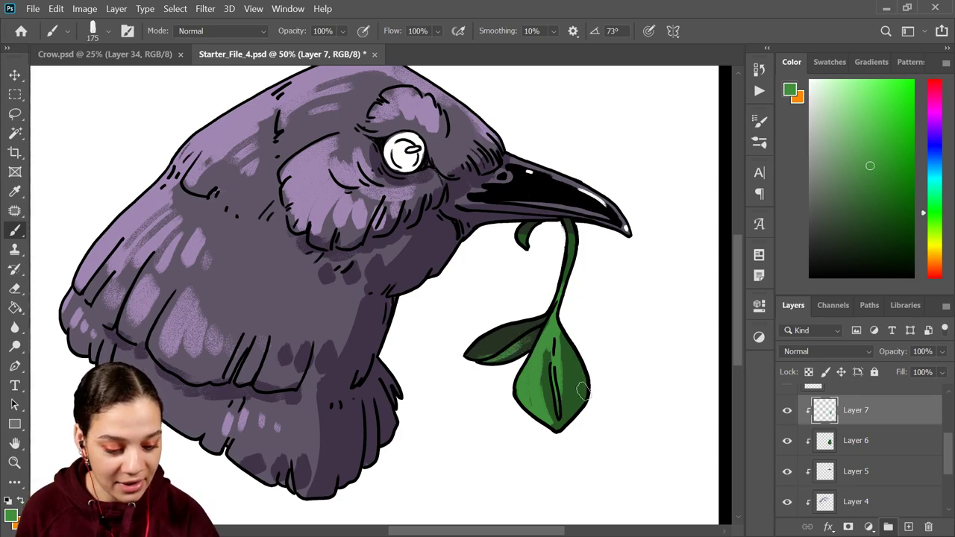
{"action": "left_click_drag", "start_coordinate": [576, 356], "coordinate": [569, 406]}
{"action": "key", "text": "ctrl+minus"}
{"action": "key", "text": "ctrl+minus"}
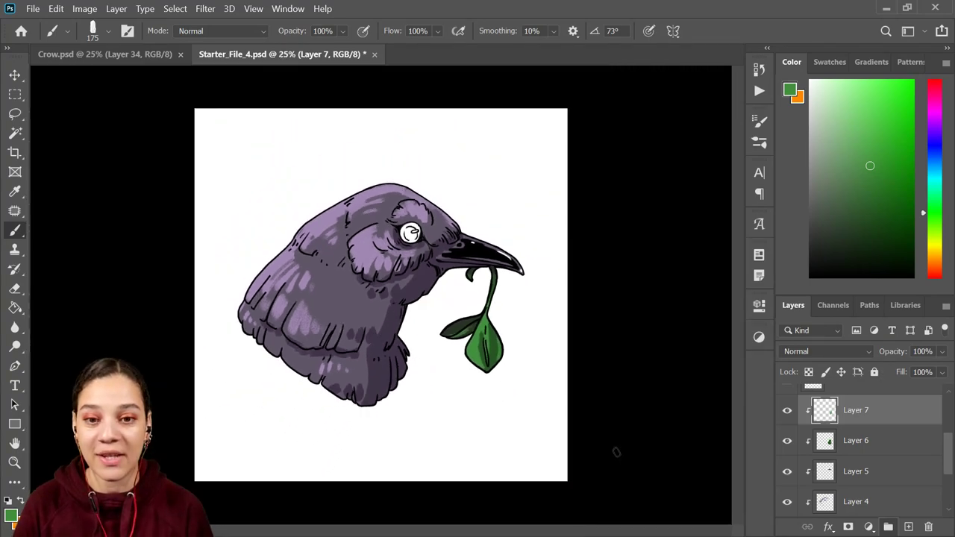
{"action": "key", "text": "ctrl+plus"}
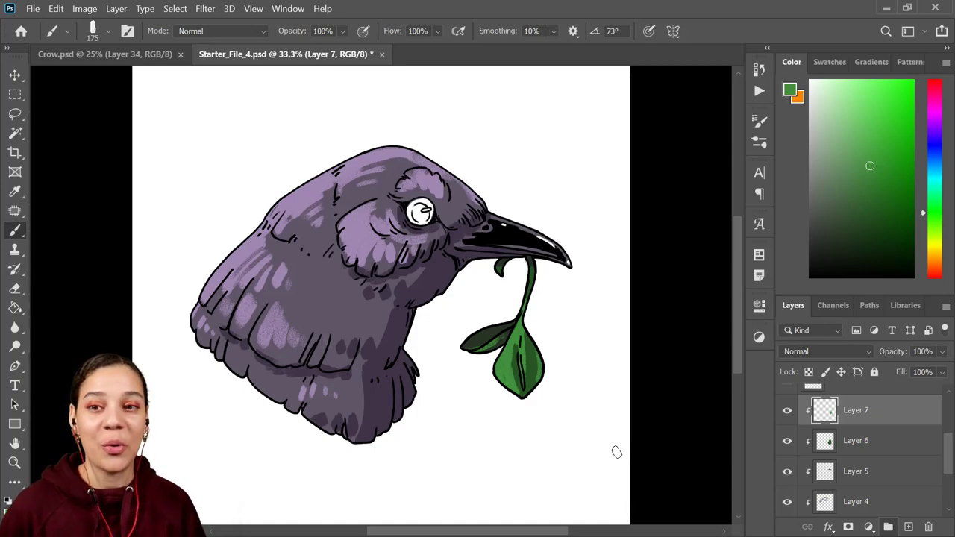
Switch to Crow.psd and zoom in on the crow's head and beak.
{"action": "left_click", "coordinate": [161, 57]}
{"action": "key", "text": "ctrl+plus"}
{"action": "key", "text": "ctrl+plus"}
{"action": "key", "text": "ctrl+plus"}
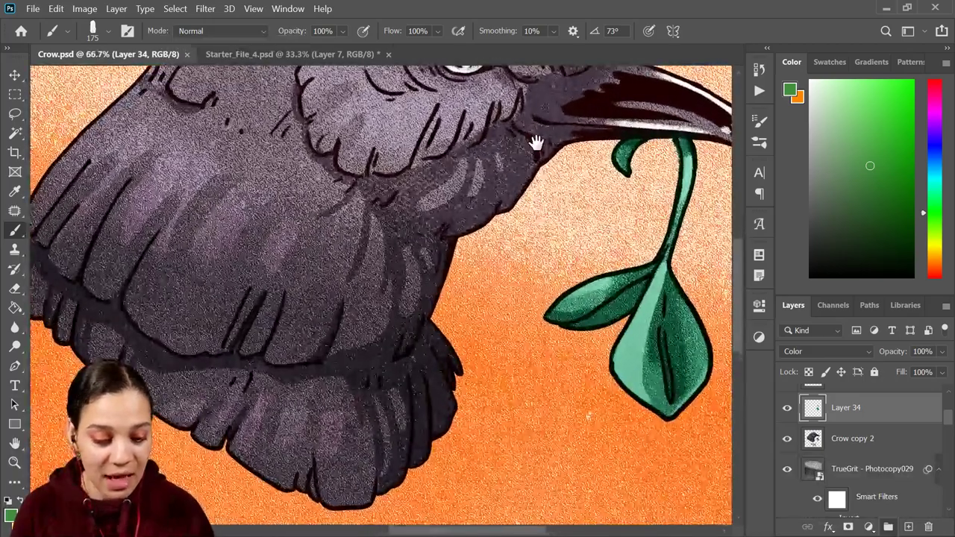
{"action": "left_click_drag", "start_coordinate": [532, 142], "coordinate": [541, 317]}
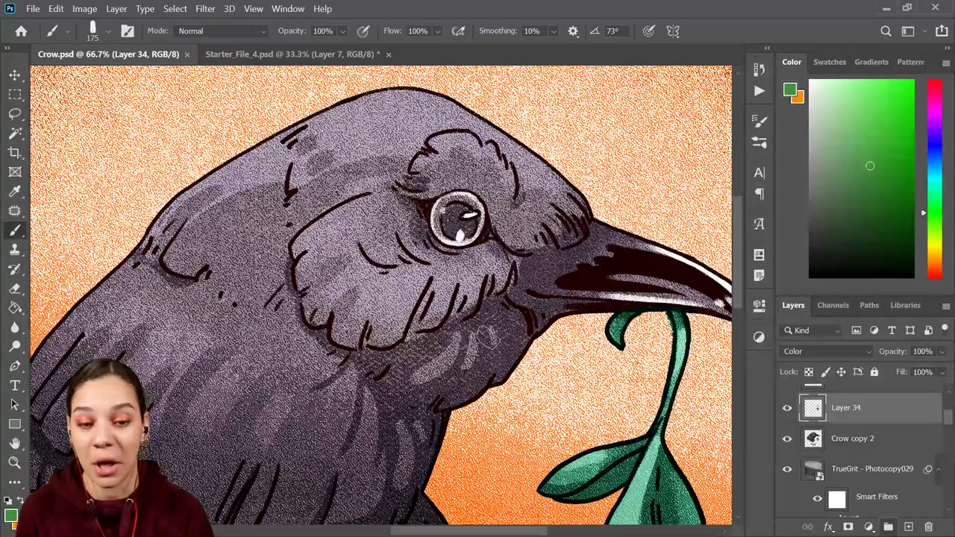
{"action": "scroll", "coordinate": [490, 332], "scroll_direction": "up", "scroll_amount": 1}
{"action": "scroll", "coordinate": [491, 332], "scroll_direction": "down", "scroll_amount": 1}
{"action": "scroll", "coordinate": [491, 332], "scroll_direction": "up", "scroll_amount": 3}
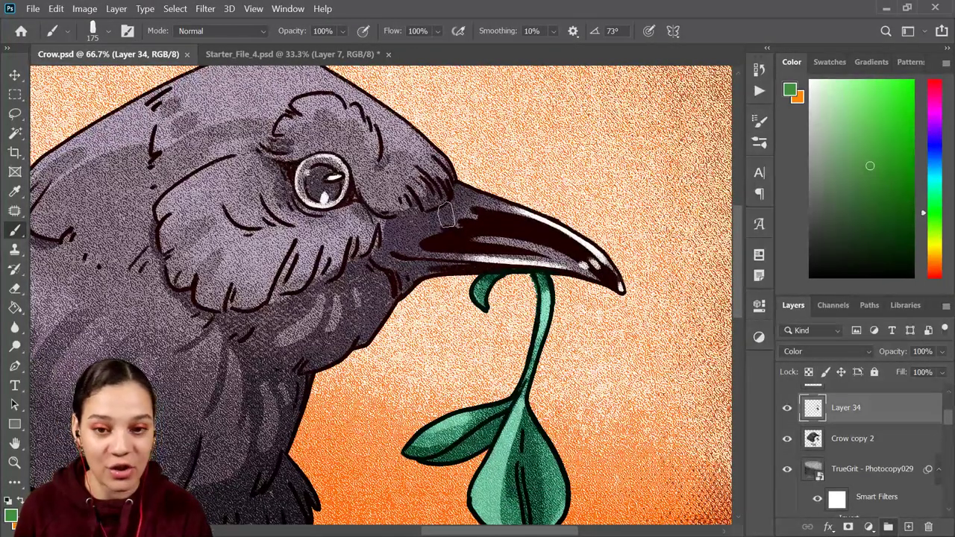
{"action": "left_click_drag", "start_coordinate": [432, 347], "coordinate": [503, 297]}
Scroll through the Layers panel of the finished Crow artwork.
{"action": "scroll", "coordinate": [604, 348], "scroll_direction": "down", "scroll_amount": 2}
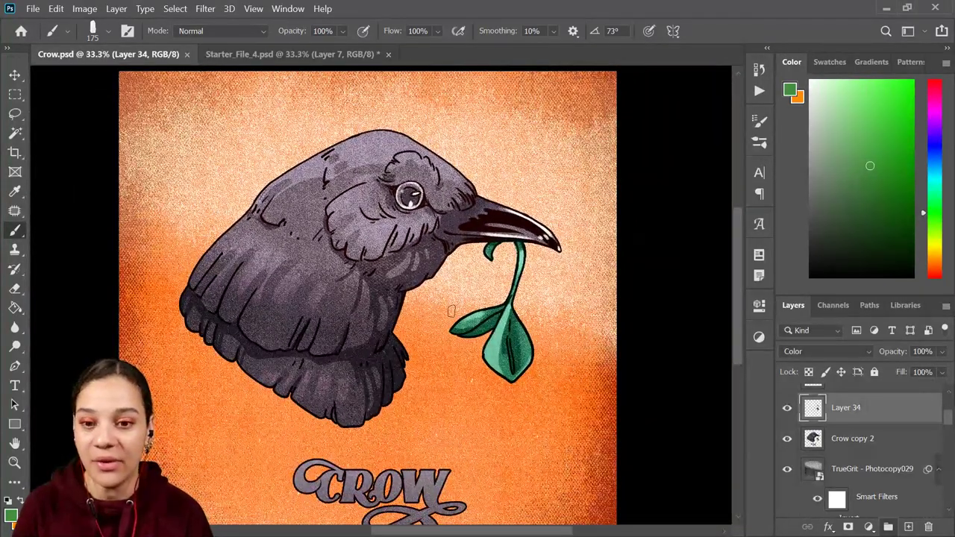
{"action": "scroll", "coordinate": [457, 322], "scroll_direction": "down", "scroll_amount": 1}
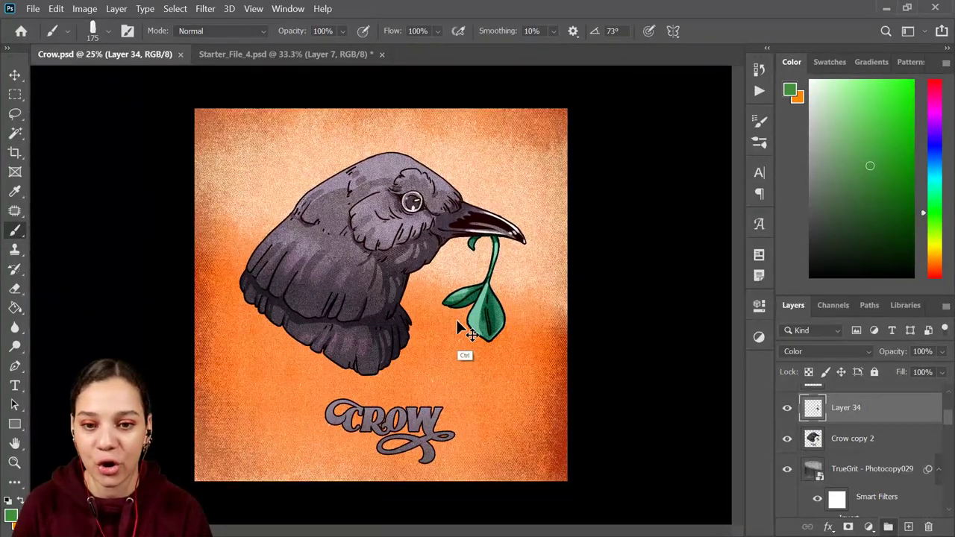
{"action": "scroll", "coordinate": [457, 323], "scroll_direction": "up", "scroll_amount": 1}
{"action": "scroll", "coordinate": [526, 304], "scroll_direction": "up", "scroll_amount": 1}
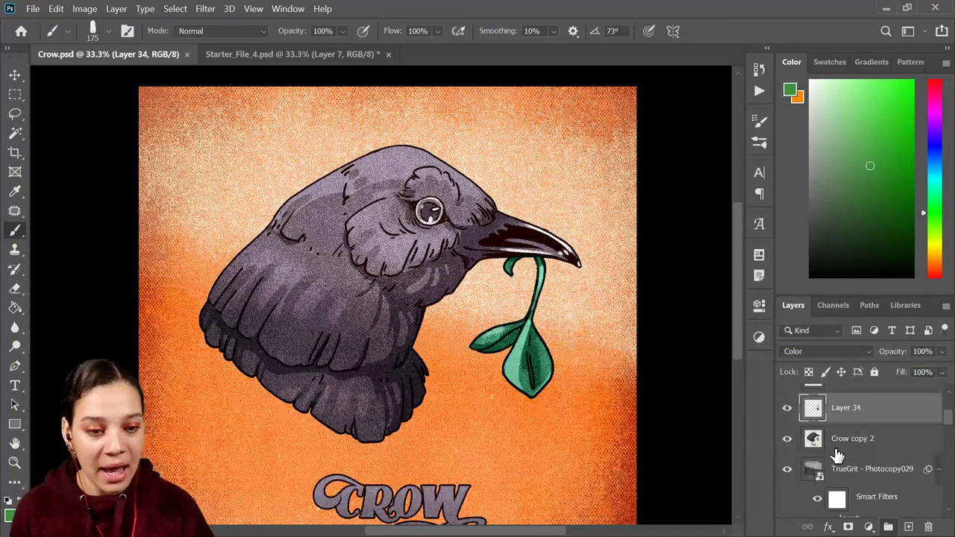
{"action": "scroll", "coordinate": [867, 458], "scroll_direction": "up", "scroll_amount": 3}
{"action": "scroll", "coordinate": [868, 457], "scroll_direction": "up", "scroll_amount": 1}
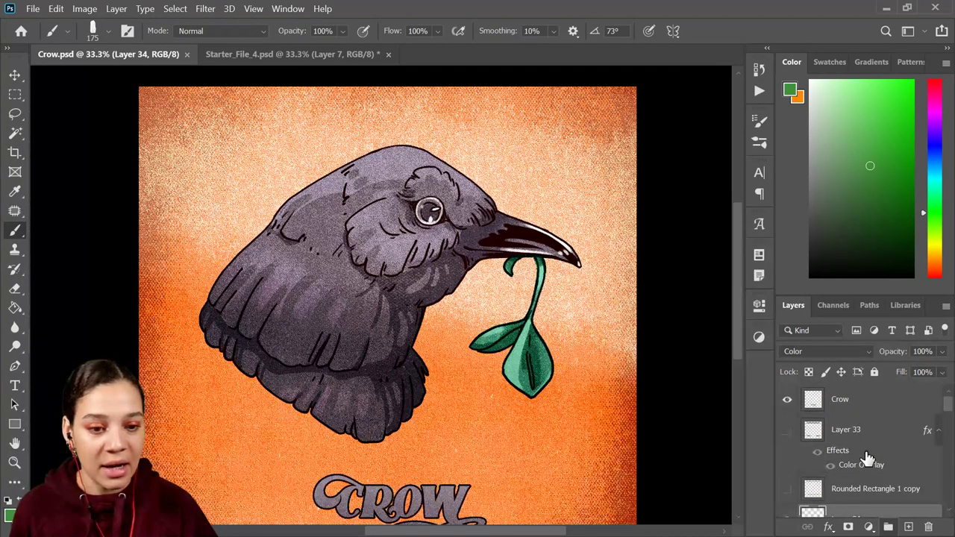
{"action": "scroll", "coordinate": [867, 458], "scroll_direction": "down", "scroll_amount": 2}
{"action": "scroll", "coordinate": [862, 457], "scroll_direction": "down", "scroll_amount": 3}
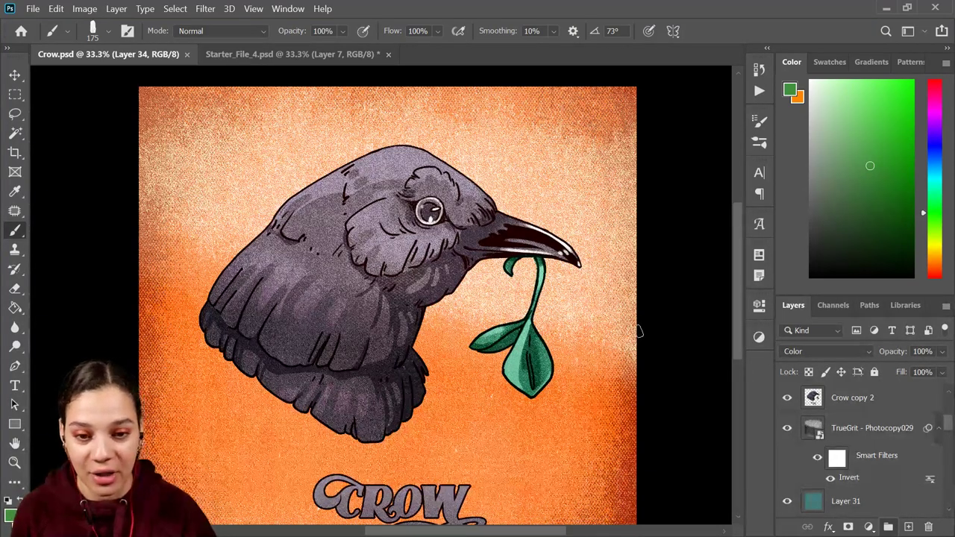
{"action": "scroll", "coordinate": [638, 330], "scroll_direction": "down", "scroll_amount": 3}
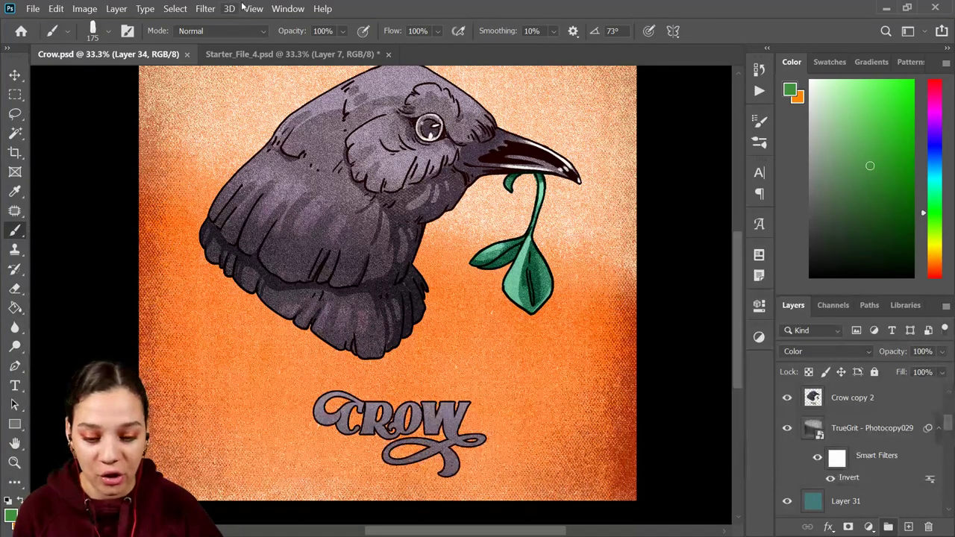
Browse the font families with the Type tool, keeping Braton Composer.
{"action": "key", "text": "t"}
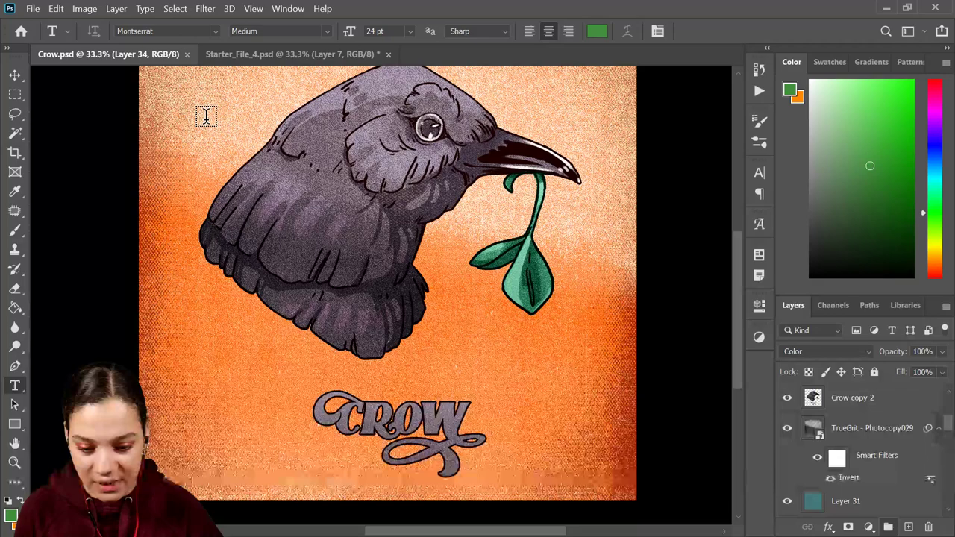
{"action": "left_click", "coordinate": [214, 32]}
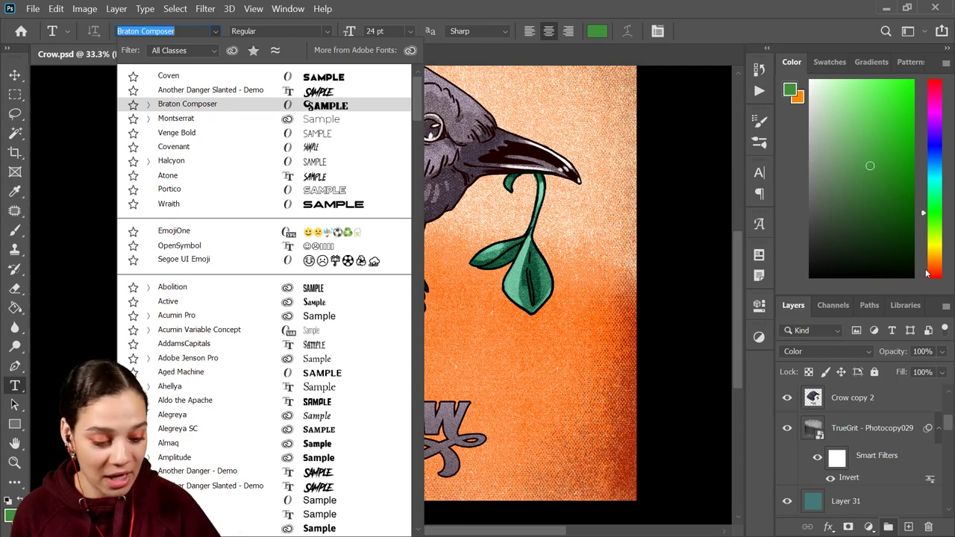
{"action": "key", "text": "Return"}
Select the TrueGrit - Photocopy029 layer, then return to Starter_File_4.psd.
{"action": "left_click", "coordinate": [904, 430]}
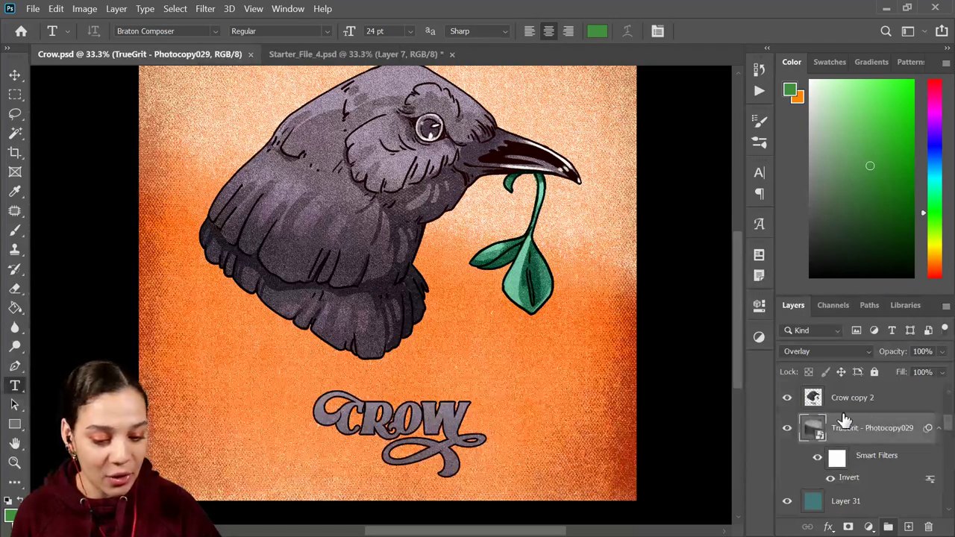
{"action": "key", "text": "ctrl+minus"}
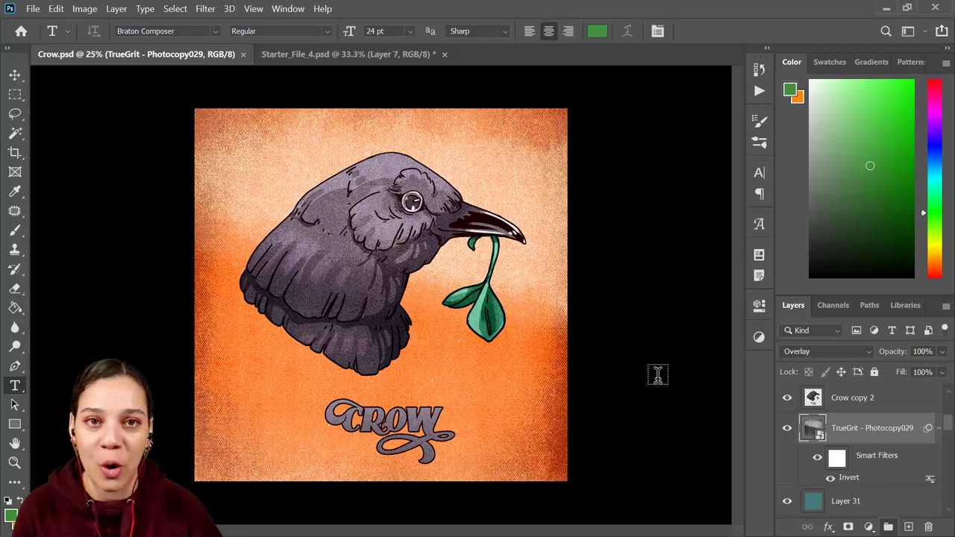
{"action": "key", "text": "ctrl+plus"}
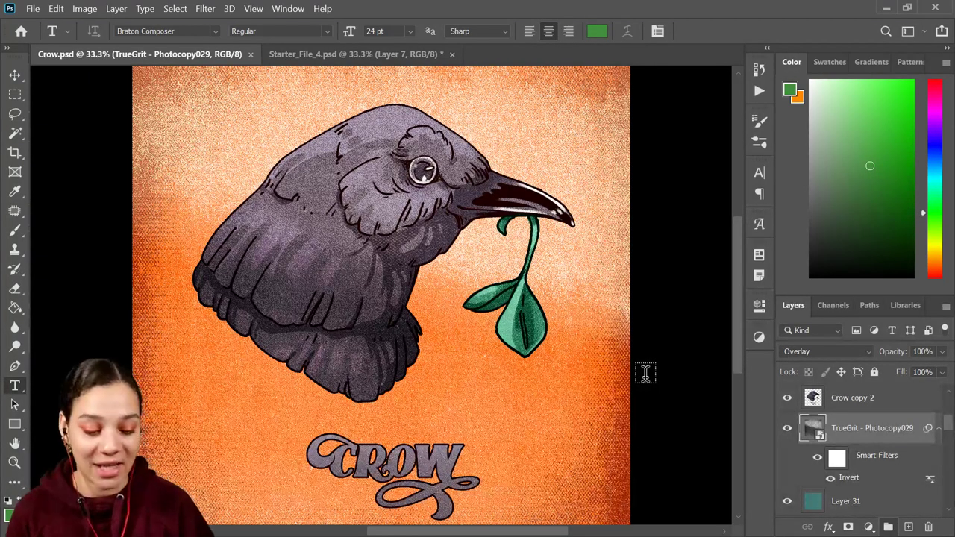
{"action": "left_click", "coordinate": [382, 54]}
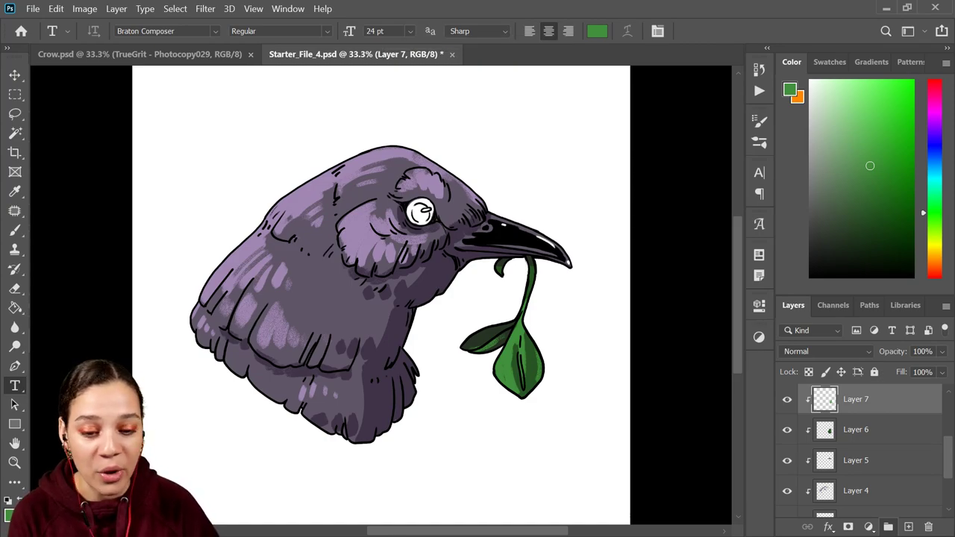
Switch from Photoshop over to the Discord window.
{"action": "left_click", "coordinate": [886, 7]}
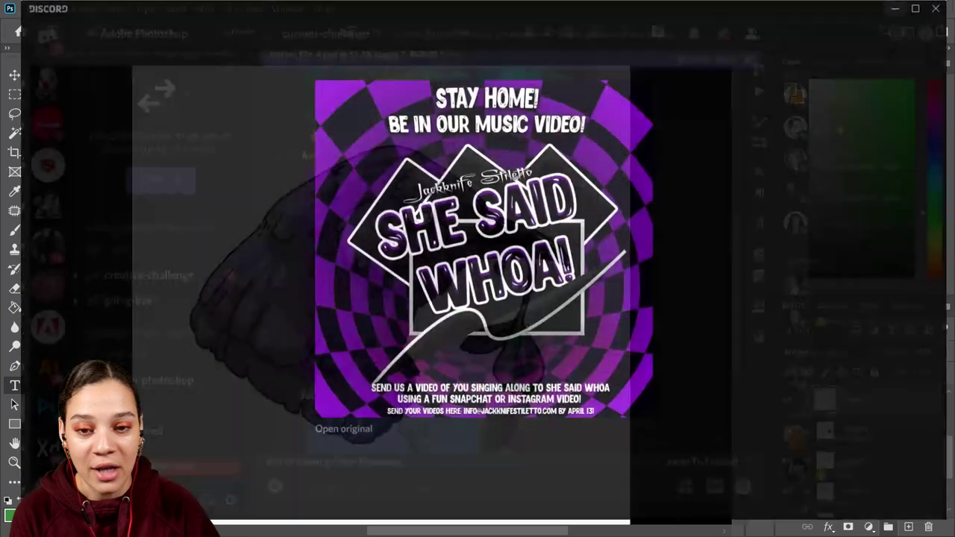